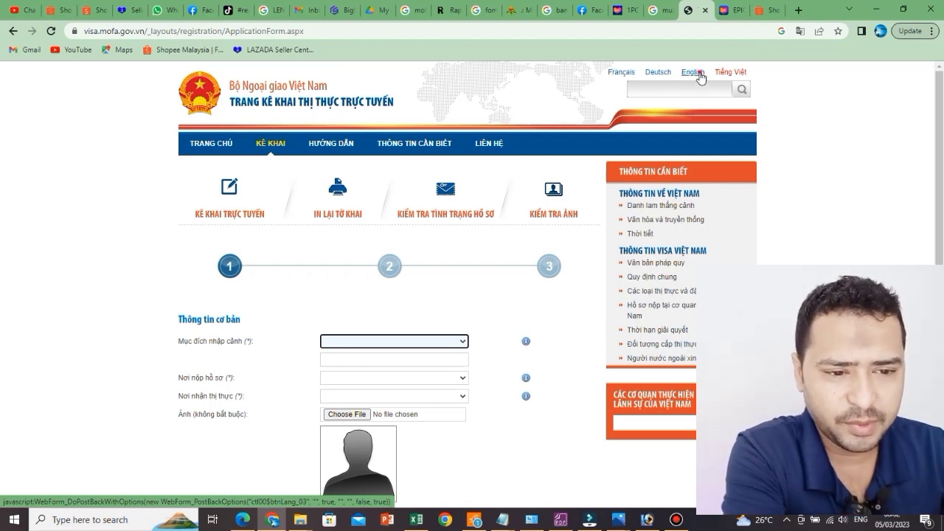
Step: Switch the visa form to English and acknowledge the 15-minute time-limit alert
{"action": "left_click", "coordinate": [699, 73]}
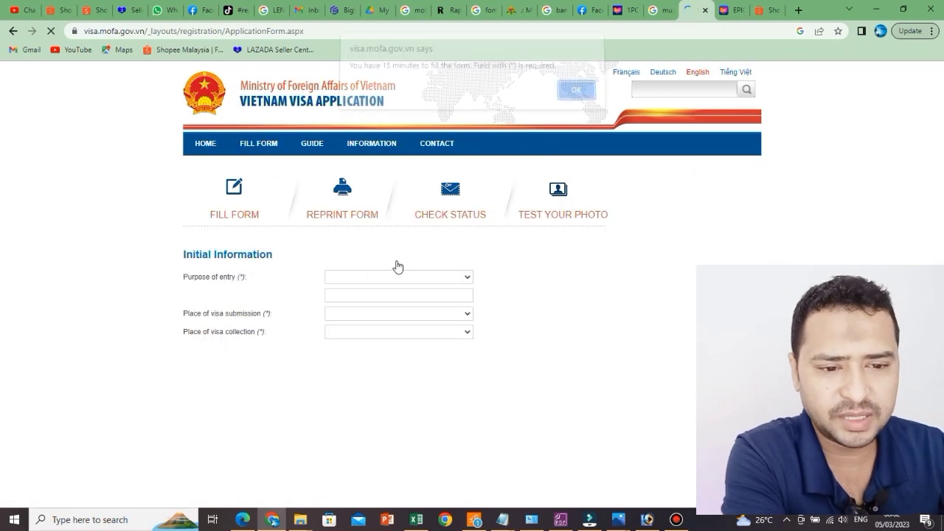
{"action": "left_click", "coordinate": [574, 96]}
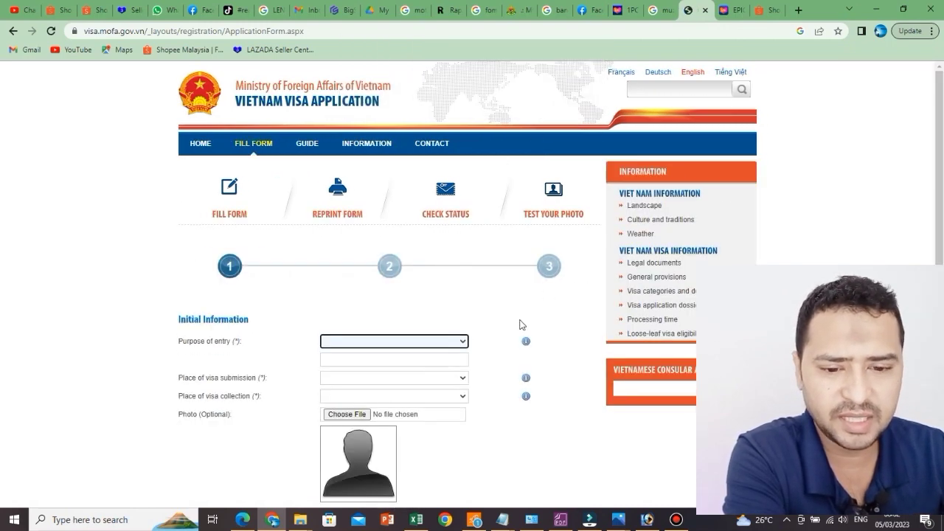
{"action": "scroll", "coordinate": [516, 336], "scroll_direction": "down", "scroll_amount": 3}
{"action": "scroll", "coordinate": [226, 275], "scroll_direction": "up", "scroll_amount": 2}
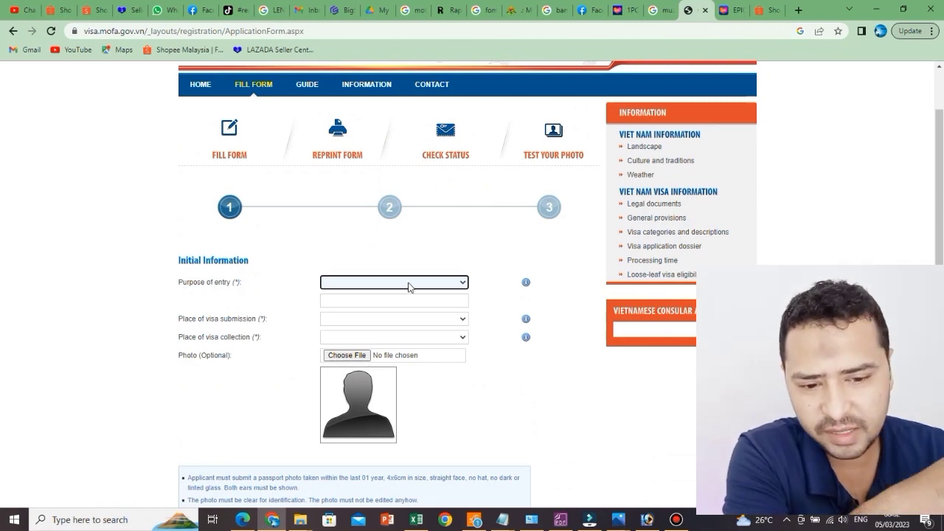
Step: Choose Tourism from the Purpose of entry dropdown
{"action": "left_click", "coordinate": [439, 284]}
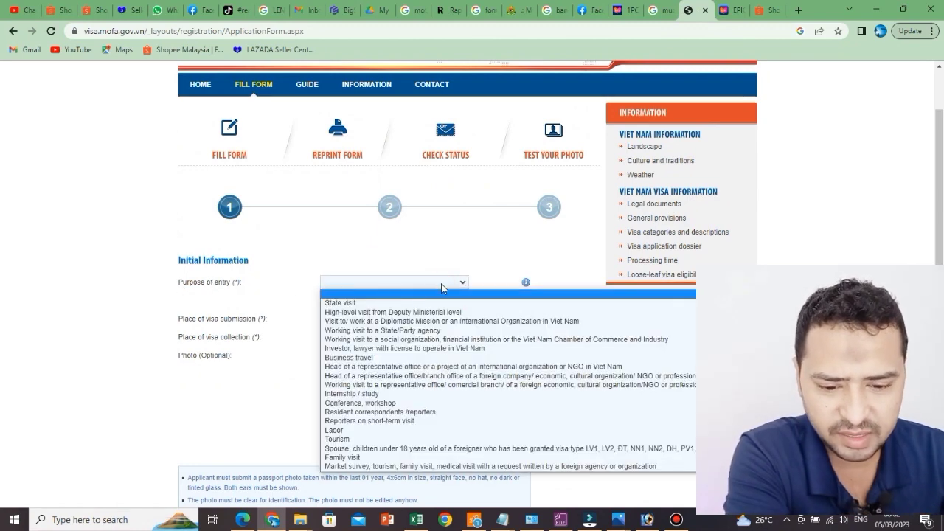
{"action": "left_click", "coordinate": [367, 439]}
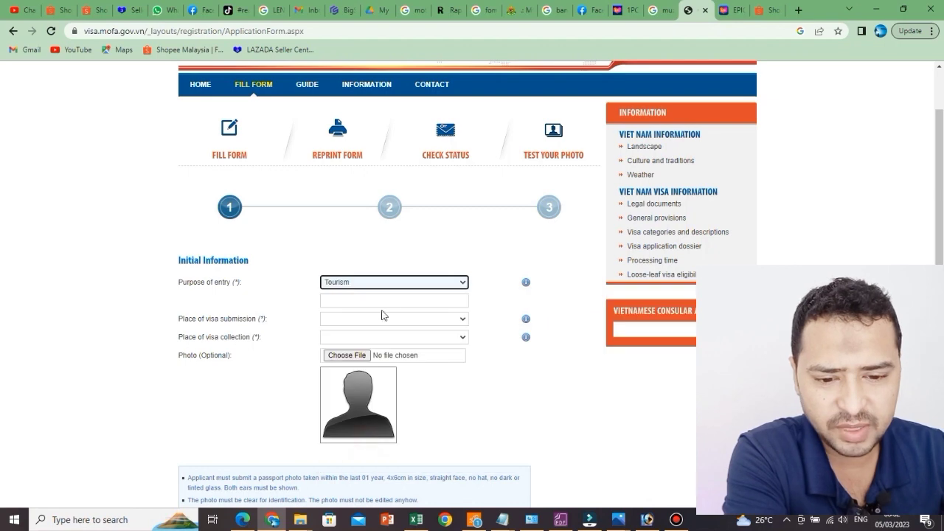
{"action": "scroll", "coordinate": [369, 317], "scroll_direction": "down", "scroll_amount": 2}
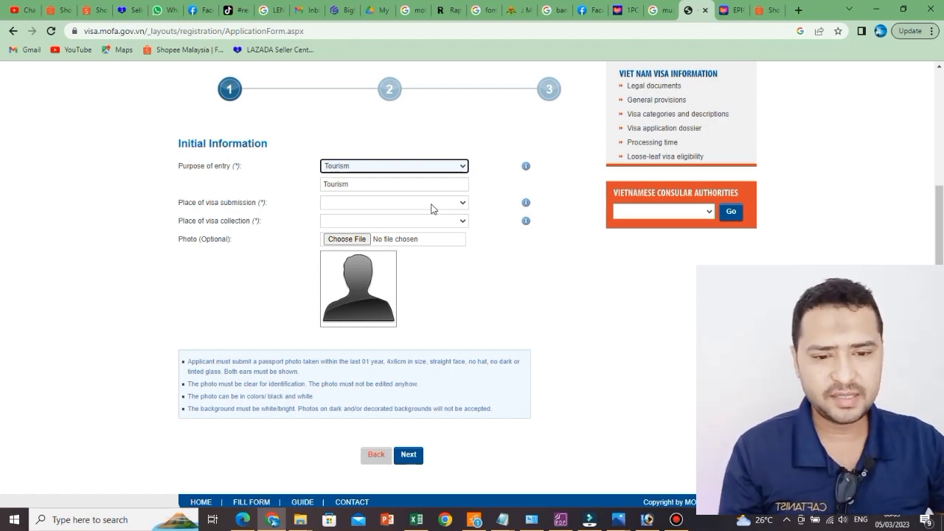
Step: Select Viet Nam Embassy in Malaysia from the Place of visa submission list
{"action": "left_click", "coordinate": [431, 205]}
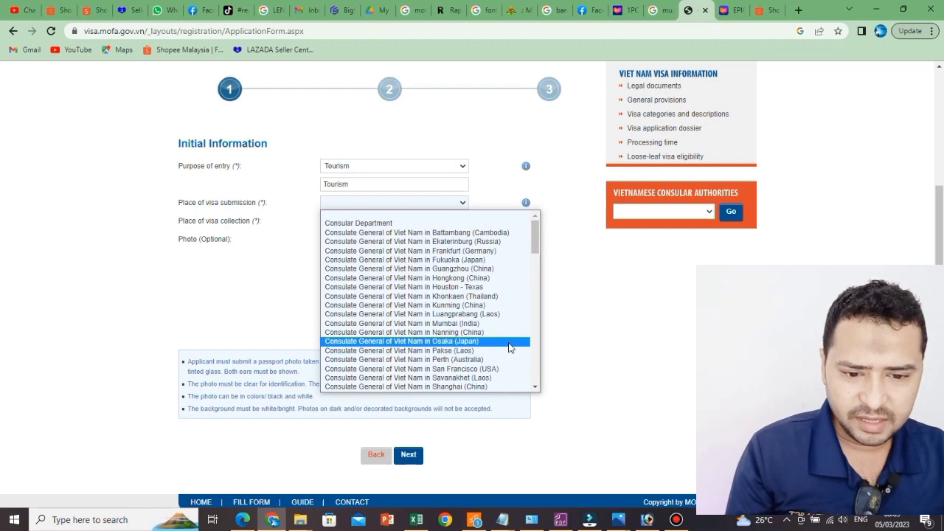
{"action": "scroll", "coordinate": [509, 346], "scroll_direction": "down", "scroll_amount": 5}
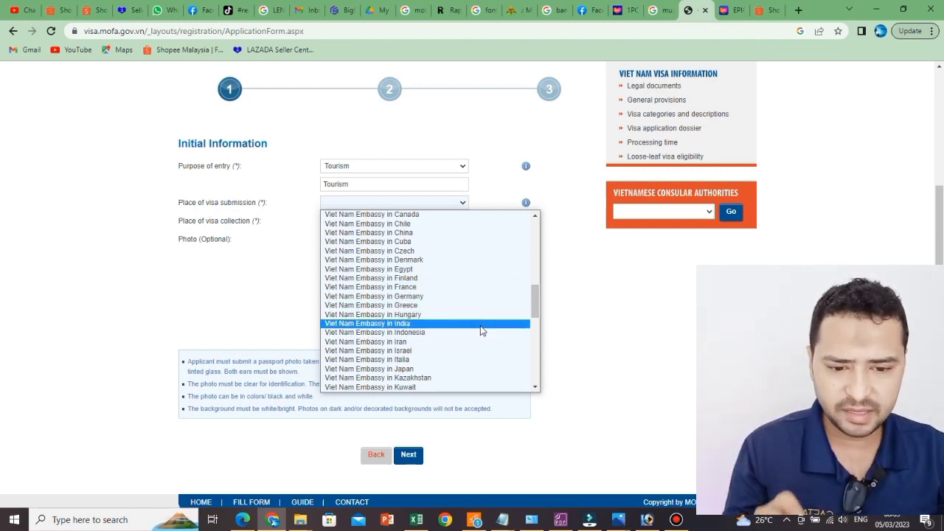
{"action": "scroll", "coordinate": [480, 331], "scroll_direction": "down", "scroll_amount": 3}
{"action": "scroll", "coordinate": [479, 331], "scroll_direction": "down", "scroll_amount": 3}
{"action": "scroll", "coordinate": [456, 293], "scroll_direction": "up", "scroll_amount": 3}
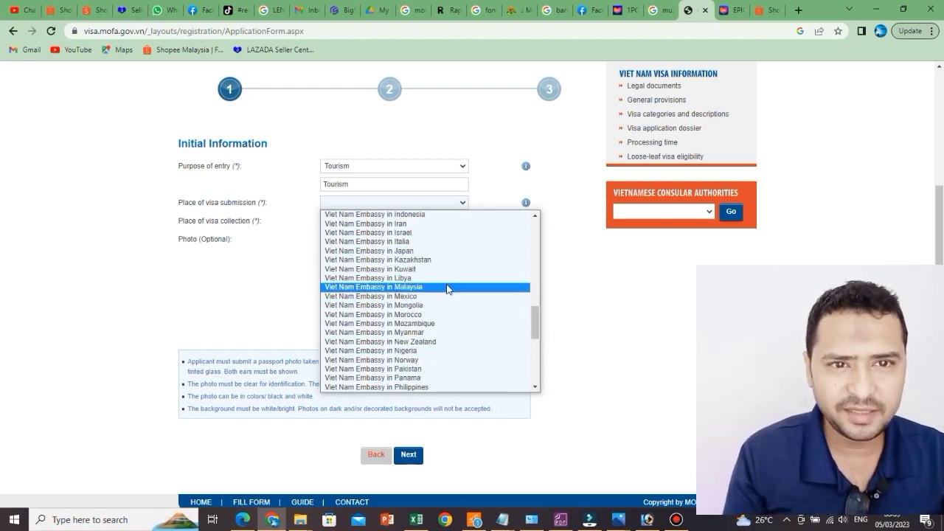
{"action": "left_click", "coordinate": [447, 287]}
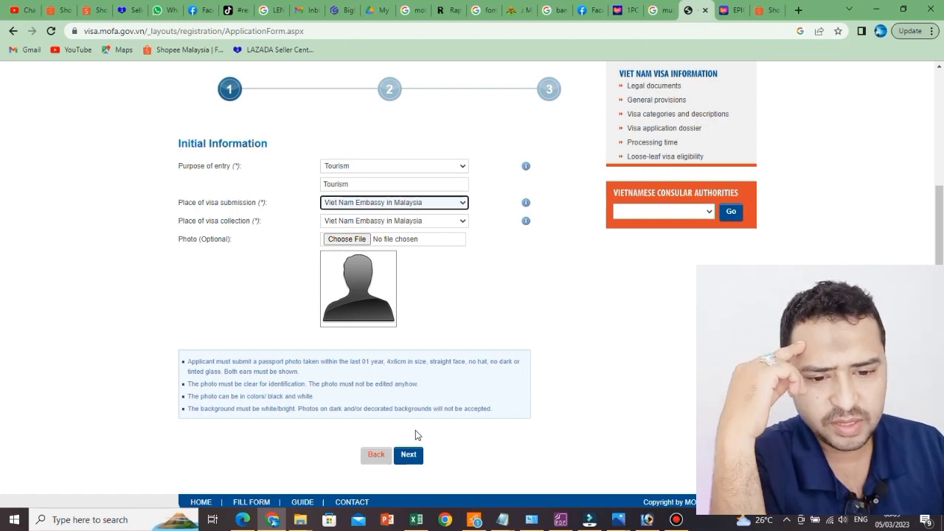
Step: Upload the Kitab-Al-Quran image as the applicant photo
{"action": "left_click", "coordinate": [351, 240]}
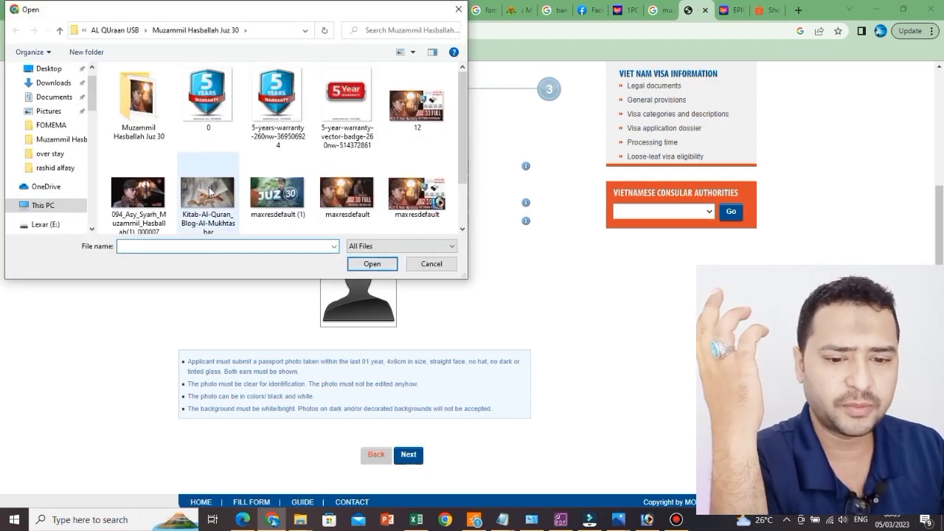
{"action": "double_click", "coordinate": [219, 203]}
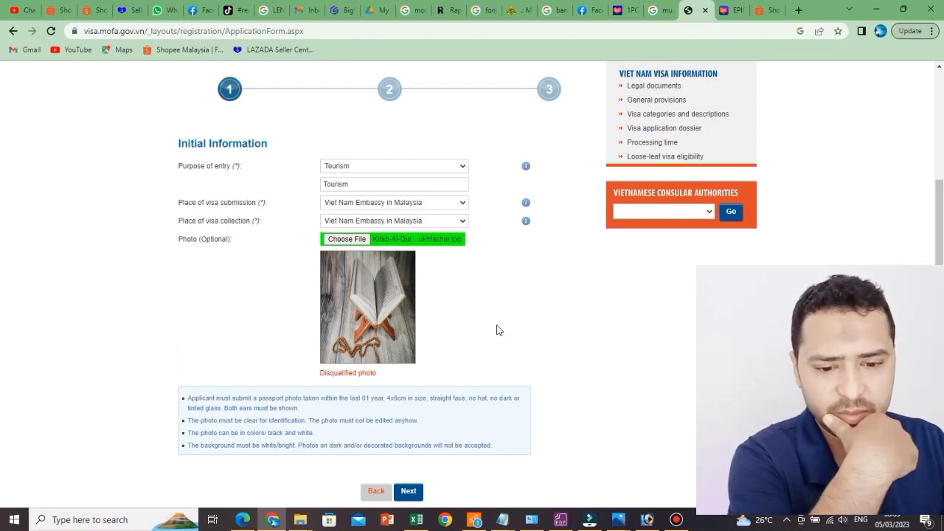
{"action": "scroll", "coordinate": [469, 332], "scroll_direction": "down", "scroll_amount": 1}
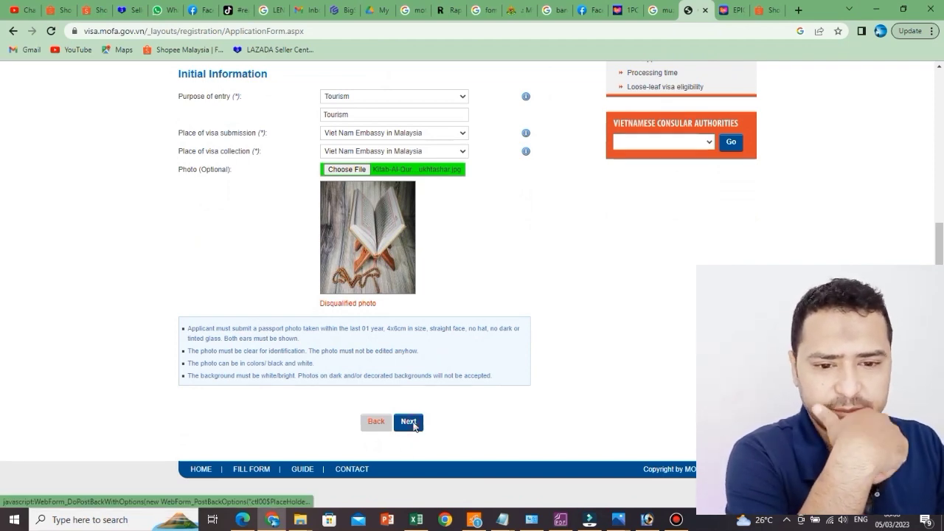
Step: Try to continue, then reselect Tourism as the purpose of entry
{"action": "left_click", "coordinate": [413, 424]}
{"action": "scroll", "coordinate": [443, 332], "scroll_direction": "up", "scroll_amount": 2}
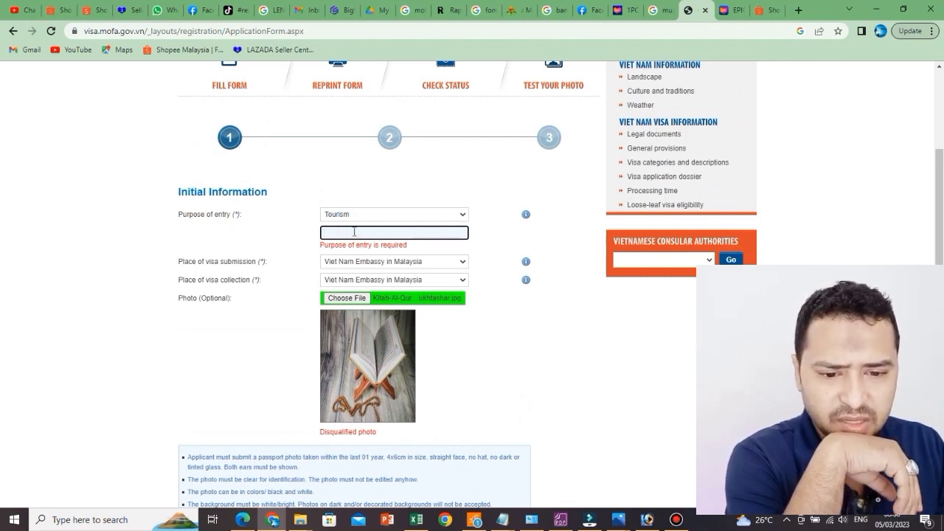
{"action": "left_click", "coordinate": [397, 216]}
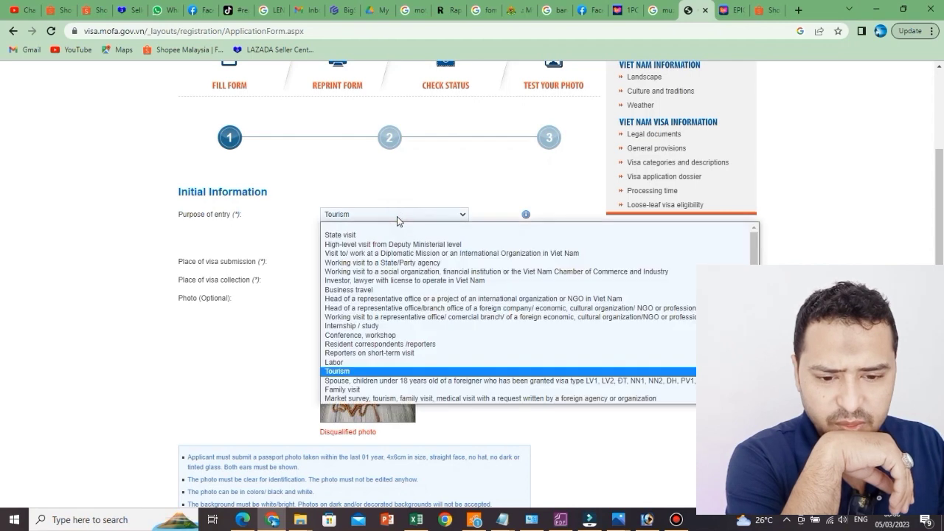
{"action": "left_click", "coordinate": [361, 372]}
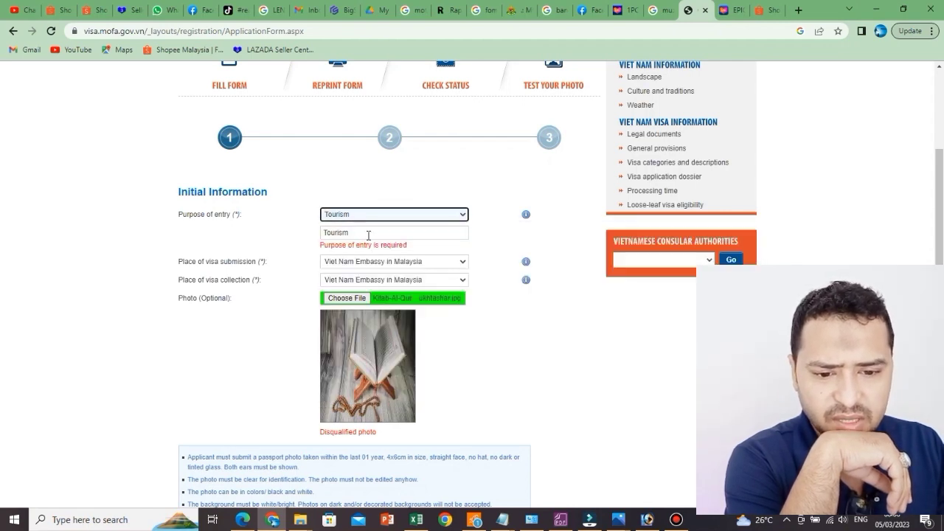
{"action": "scroll", "coordinate": [530, 386], "scroll_direction": "down", "scroll_amount": 2}
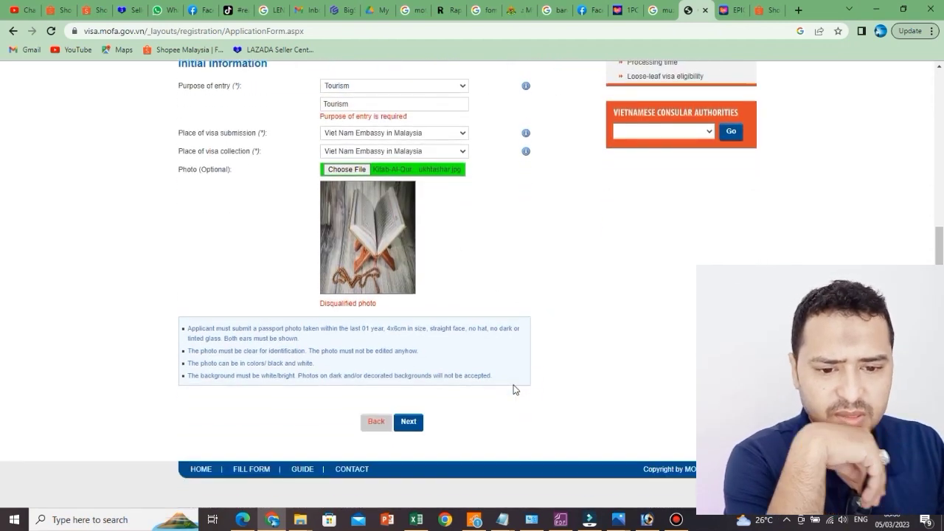
{"action": "left_click", "coordinate": [415, 423]}
{"action": "scroll", "coordinate": [451, 347], "scroll_direction": "up", "scroll_amount": 2}
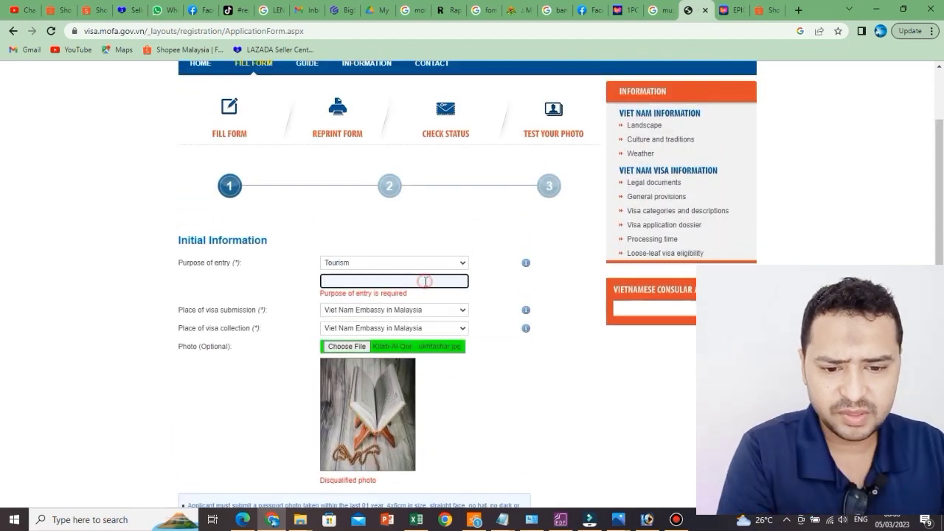
Step: Enter TOURISM in the purpose details box and submit the initial information
{"action": "type", "text": "T"}
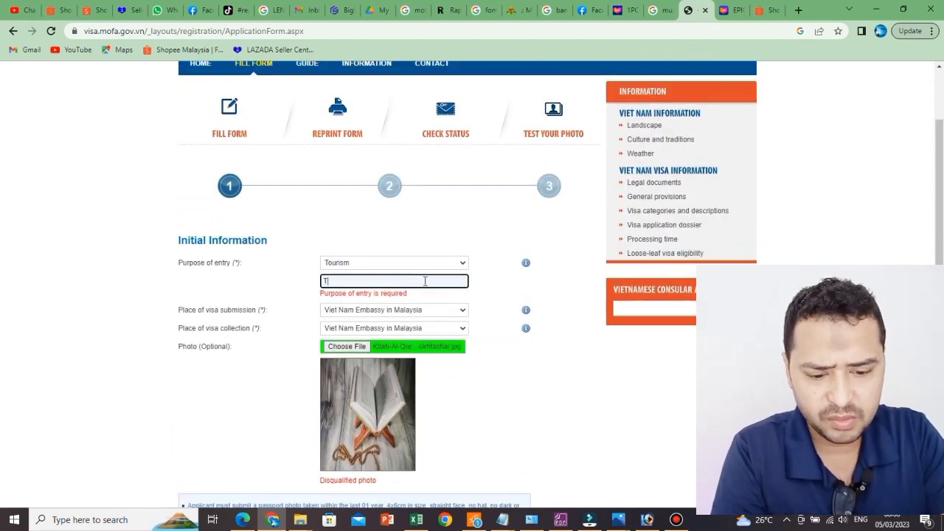
{"action": "type", "text": "OURI"}
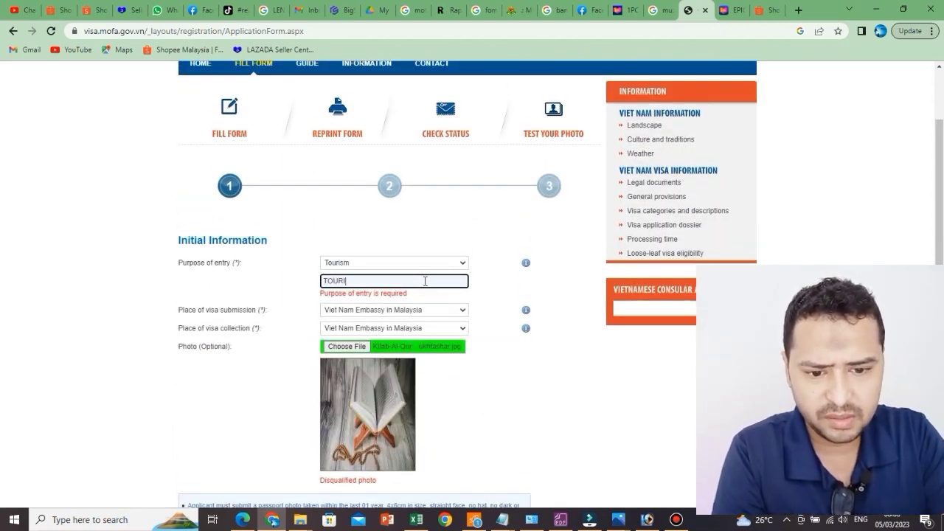
{"action": "type", "text": "S"}
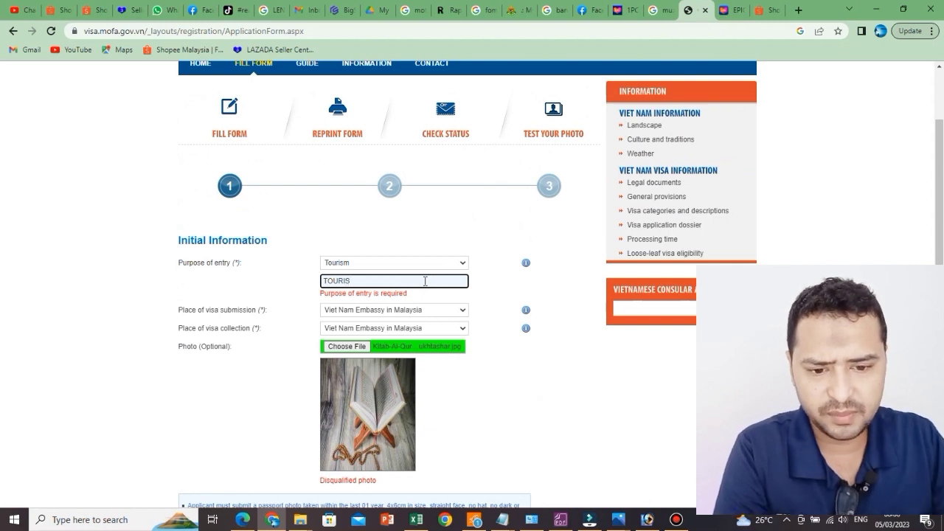
{"action": "type", "text": "M"}
{"action": "left_click", "coordinate": [514, 422]}
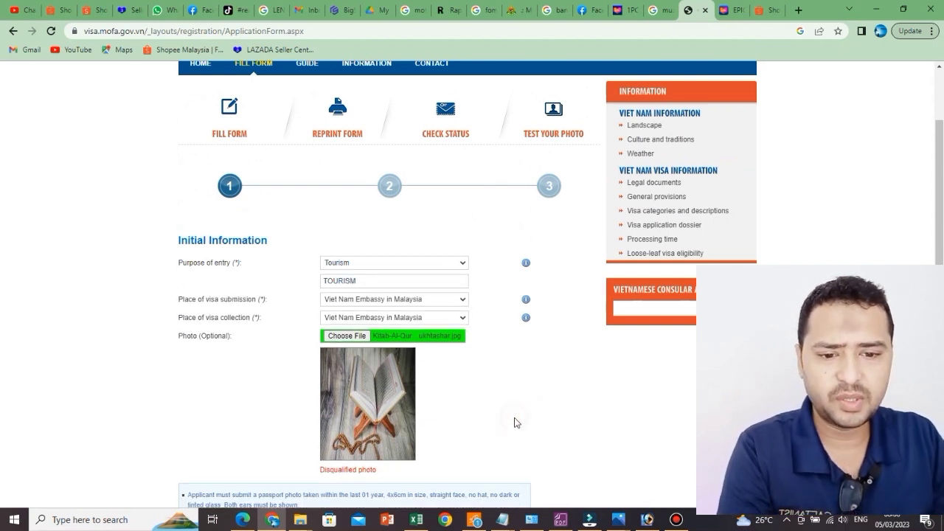
{"action": "scroll", "coordinate": [457, 344], "scroll_direction": "down", "scroll_amount": 1}
{"action": "scroll", "coordinate": [443, 295], "scroll_direction": "down", "scroll_amount": 1}
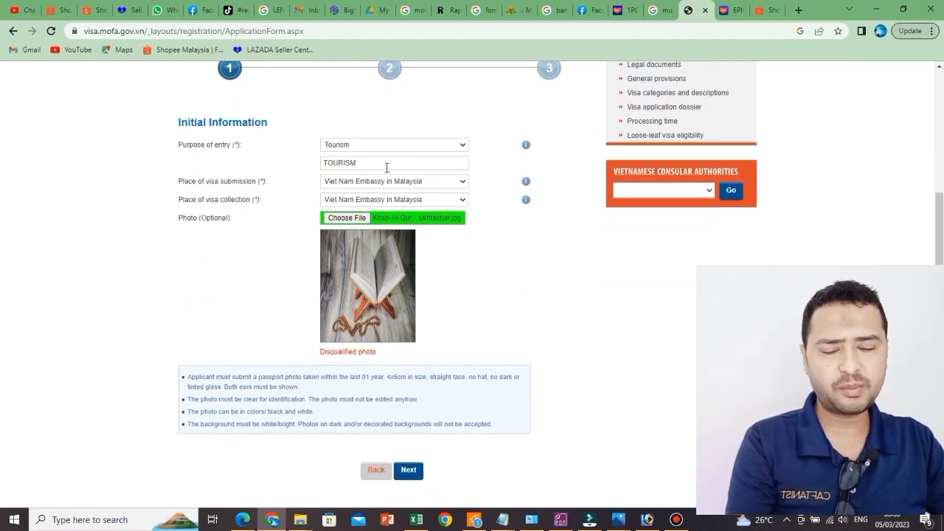
{"action": "scroll", "coordinate": [484, 324], "scroll_direction": "down", "scroll_amount": 1}
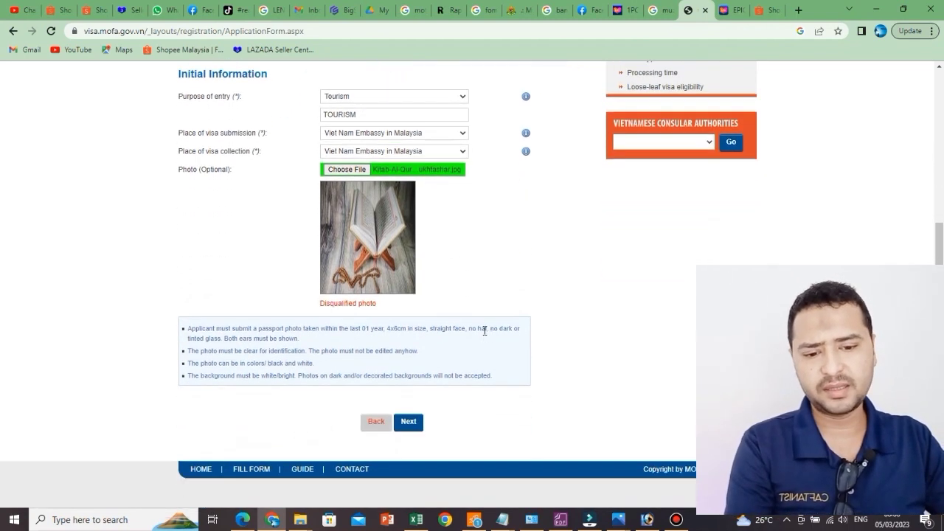
{"action": "left_click", "coordinate": [415, 427]}
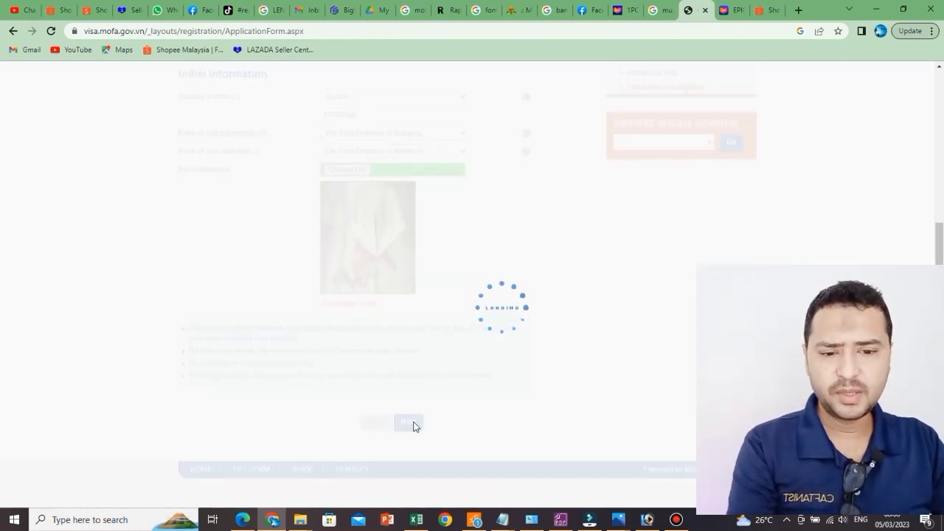
Step: Type the applicant's family name into the Family name field, then move to Middle name
{"action": "scroll", "coordinate": [567, 307], "scroll_direction": "up", "scroll_amount": 3}
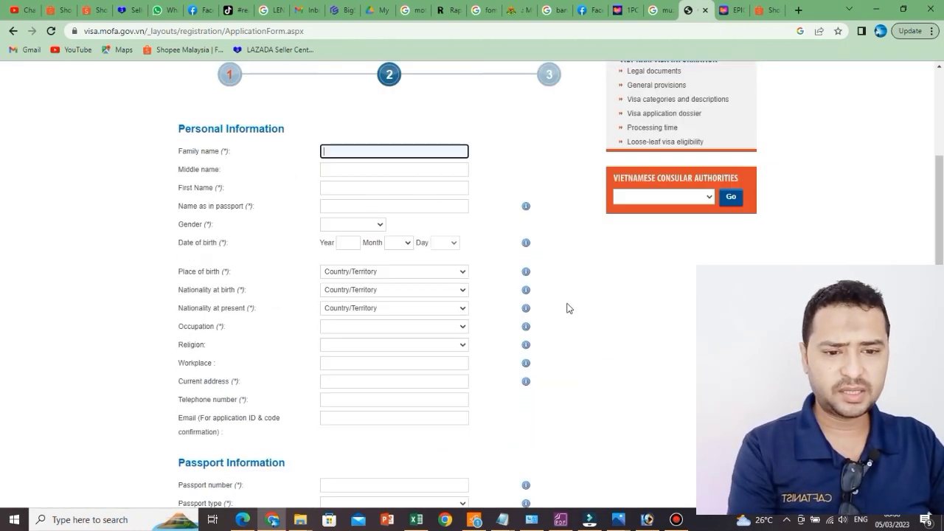
{"action": "scroll", "coordinate": [567, 307], "scroll_direction": "up", "scroll_amount": 2}
{"action": "scroll", "coordinate": [567, 307], "scroll_direction": "down", "scroll_amount": 7}
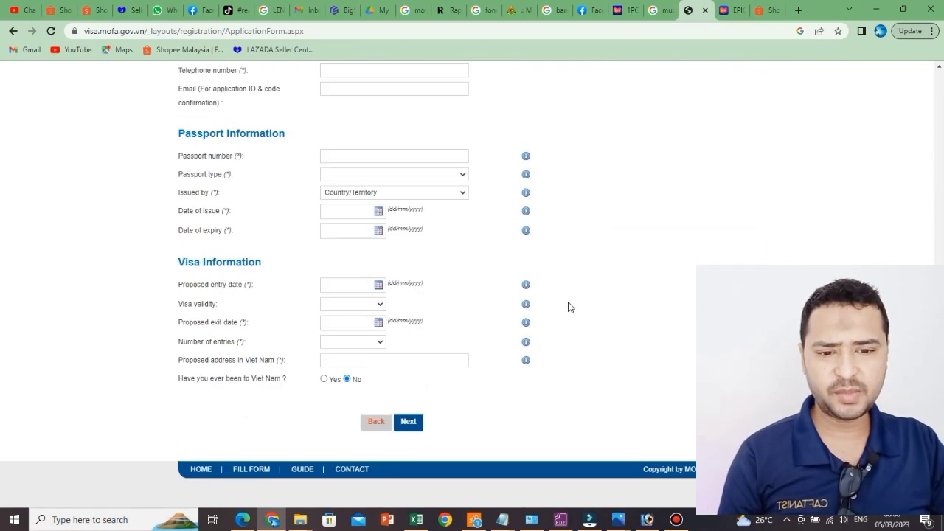
{"action": "scroll", "coordinate": [569, 307], "scroll_direction": "up", "scroll_amount": 6}
{"action": "scroll", "coordinate": [508, 298], "scroll_direction": "down", "scroll_amount": 2}
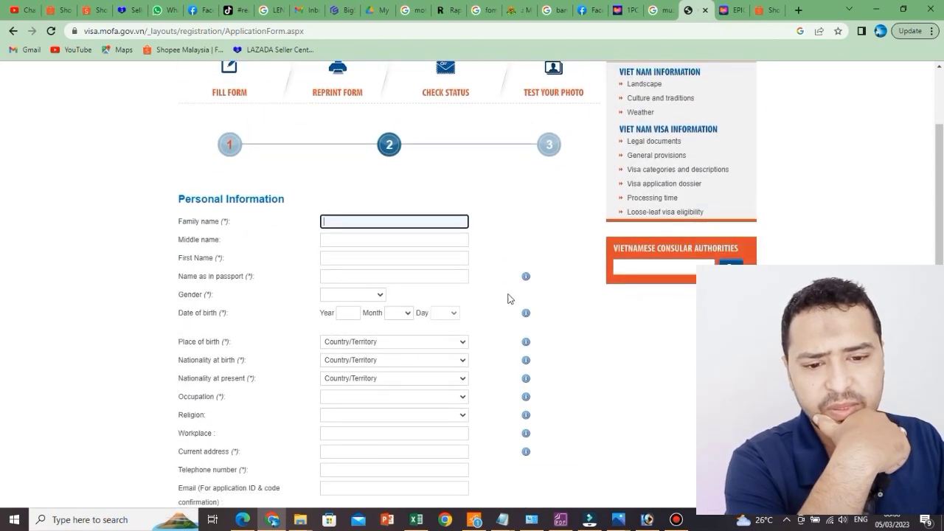
{"action": "left_click", "coordinate": [383, 177]}
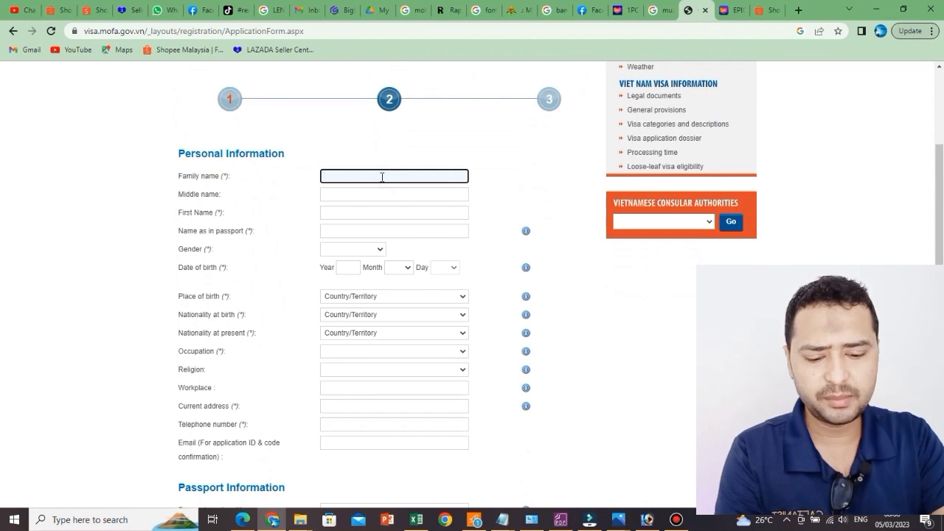
{"action": "type", "text": "HAJ"}
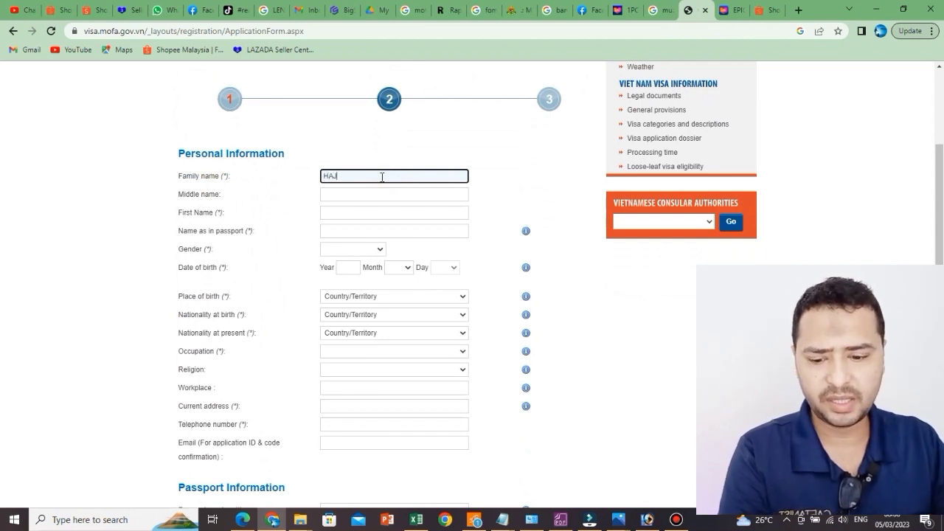
{"action": "type", "text": "I"}
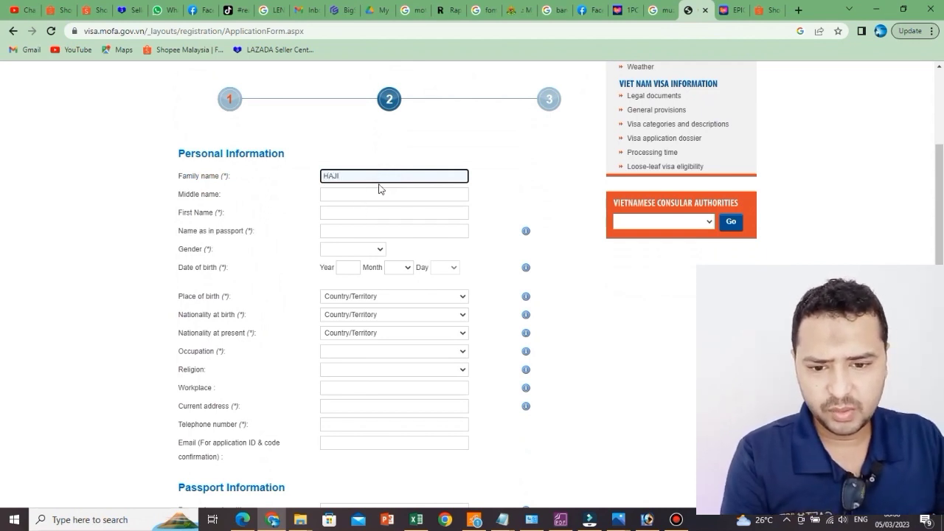
{"action": "left_click", "coordinate": [380, 194]}
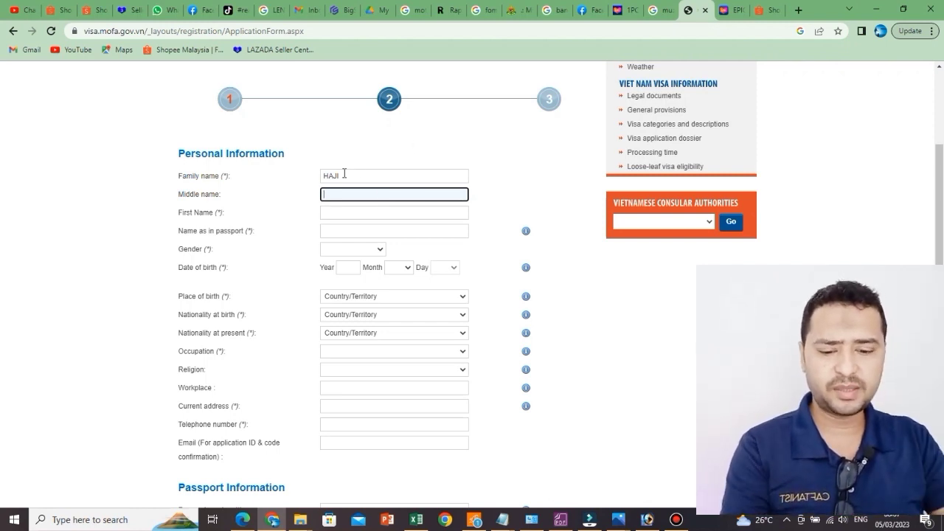
Step: Replace the family name and fill in the applicant's middle name and first name
{"action": "double_click", "coordinate": [352, 176]}
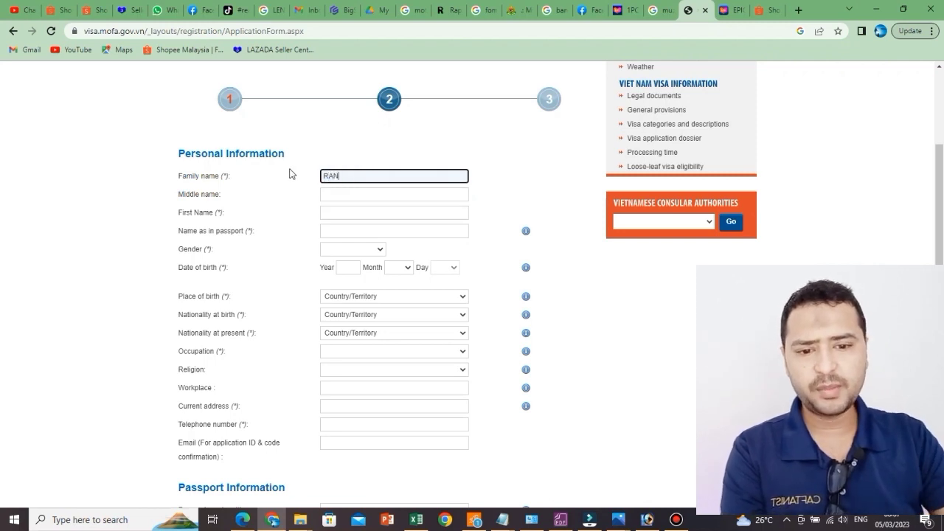
{"action": "left_click", "coordinate": [423, 194]}
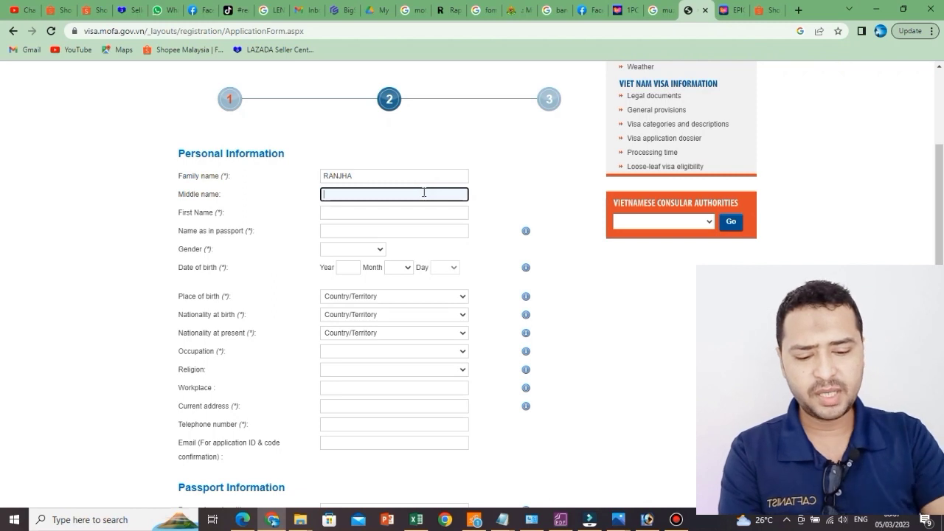
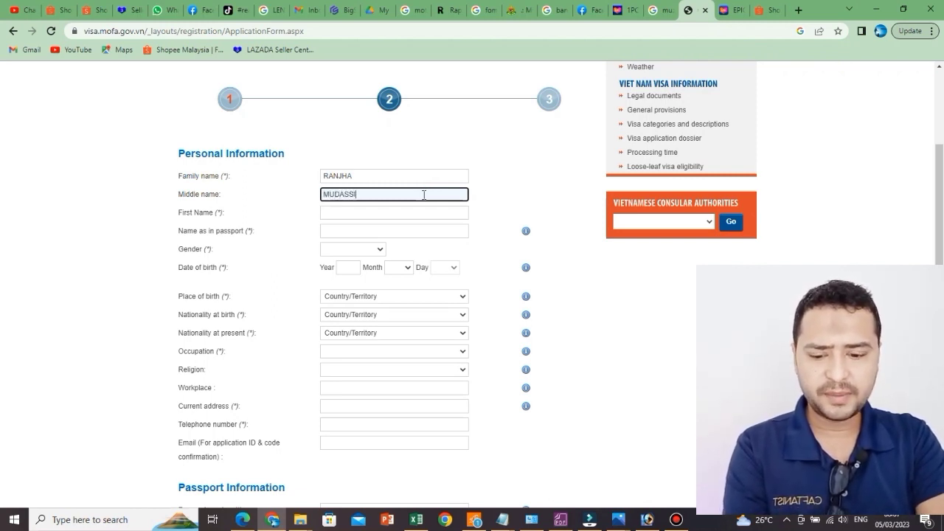
{"action": "key", "text": "Tab"}
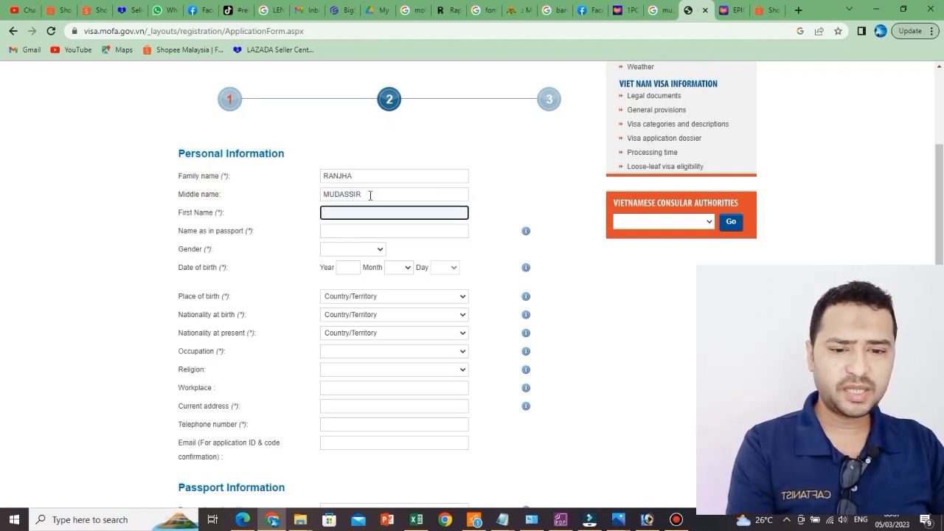
{"action": "left_click_drag", "start_coordinate": [370, 196], "coordinate": [305, 198]}
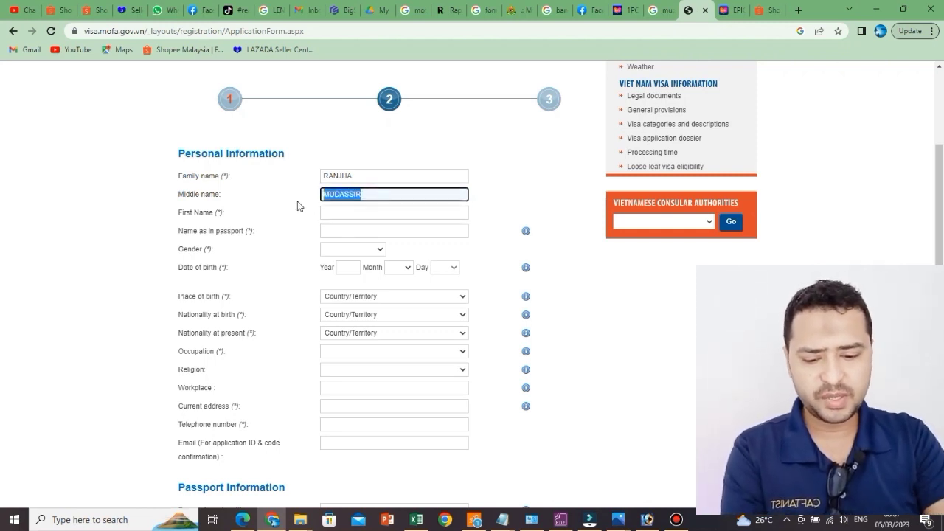
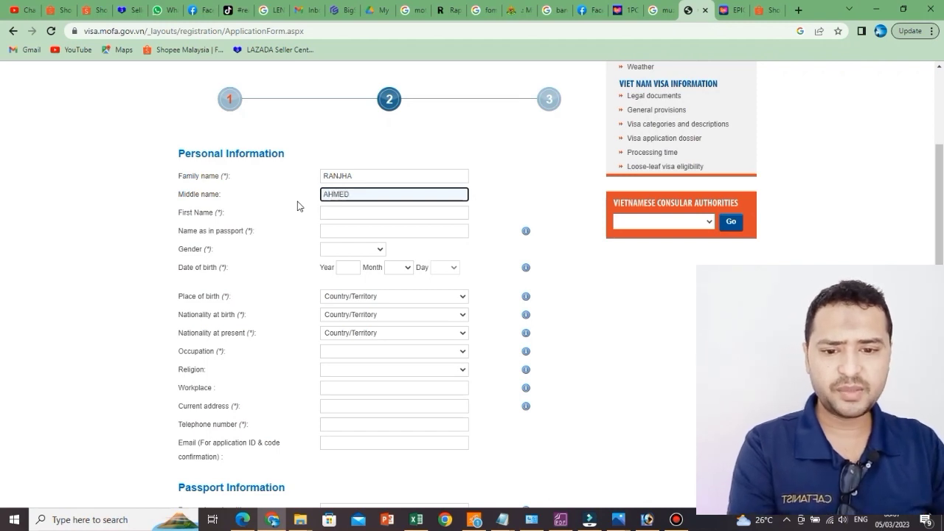
{"action": "key", "text": "Tab"}
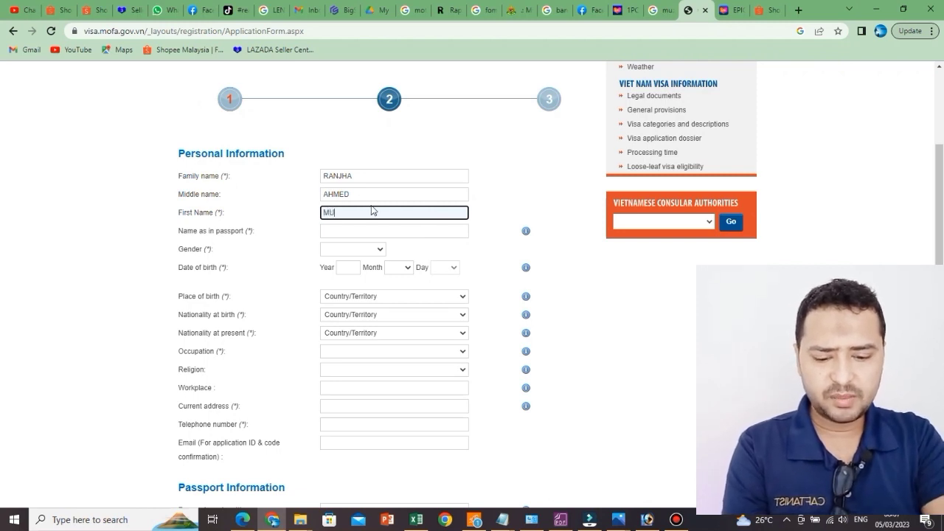
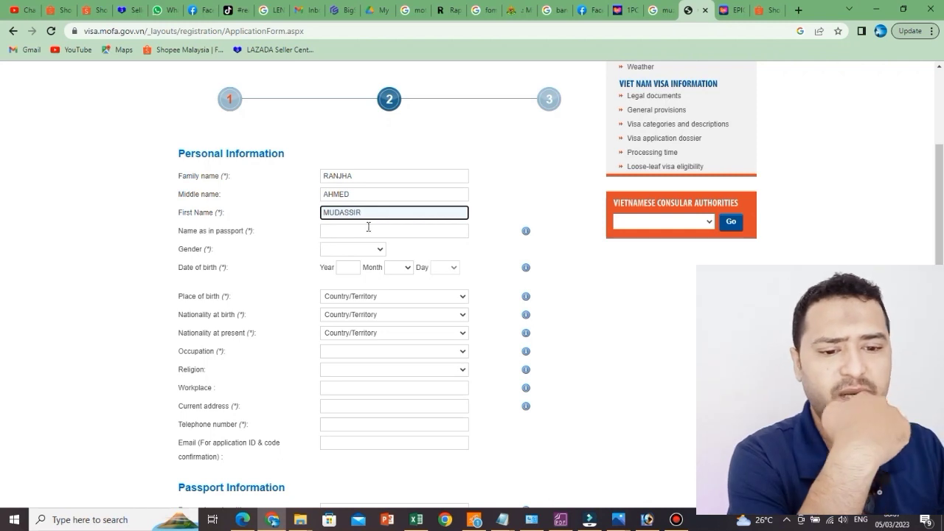
Step: Enter the applicant's full name as in passport
{"action": "left_click", "coordinate": [385, 228]}
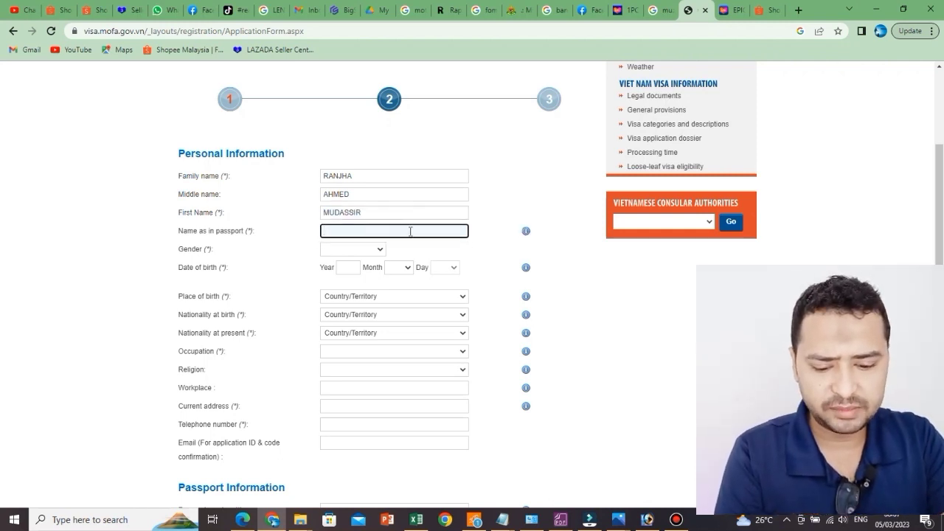
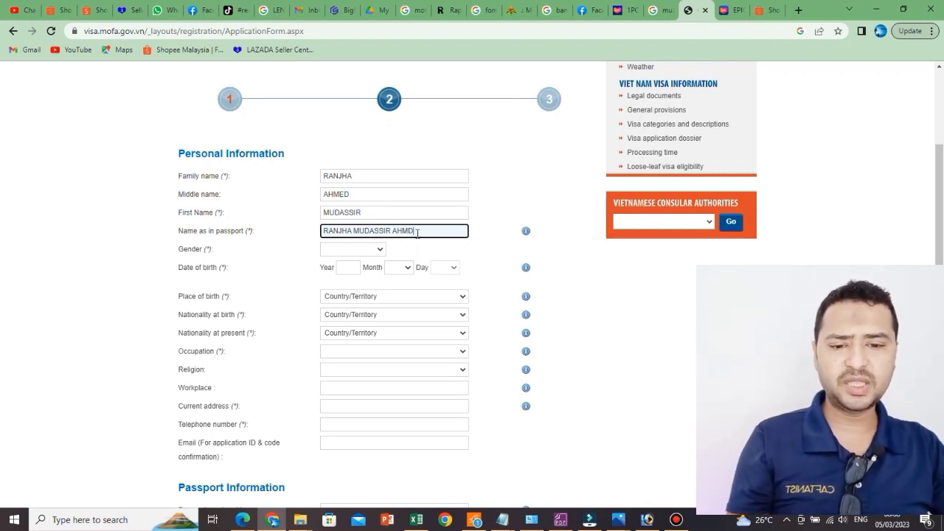
{"action": "left_click", "coordinate": [382, 251]}
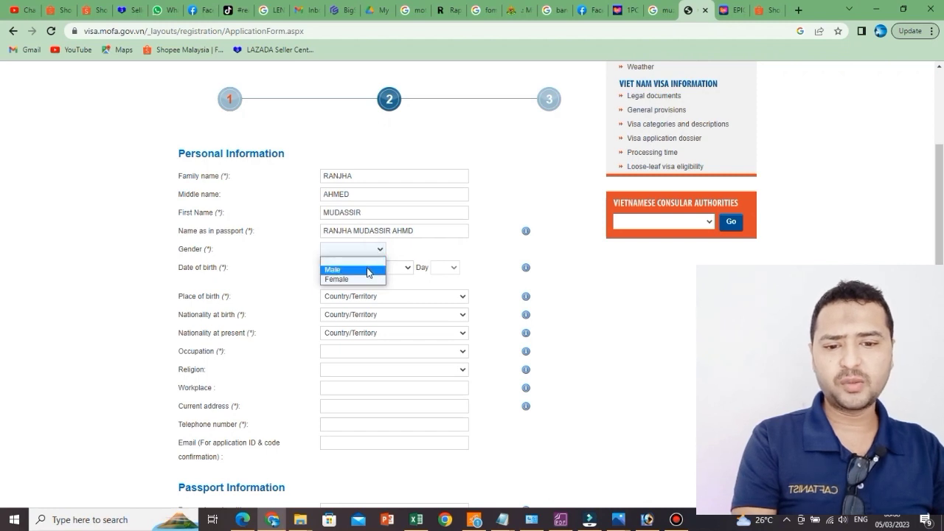
Step: Scramble letters in the family name and the name as in passport to hide the real name
{"action": "left_click", "coordinate": [369, 177]}
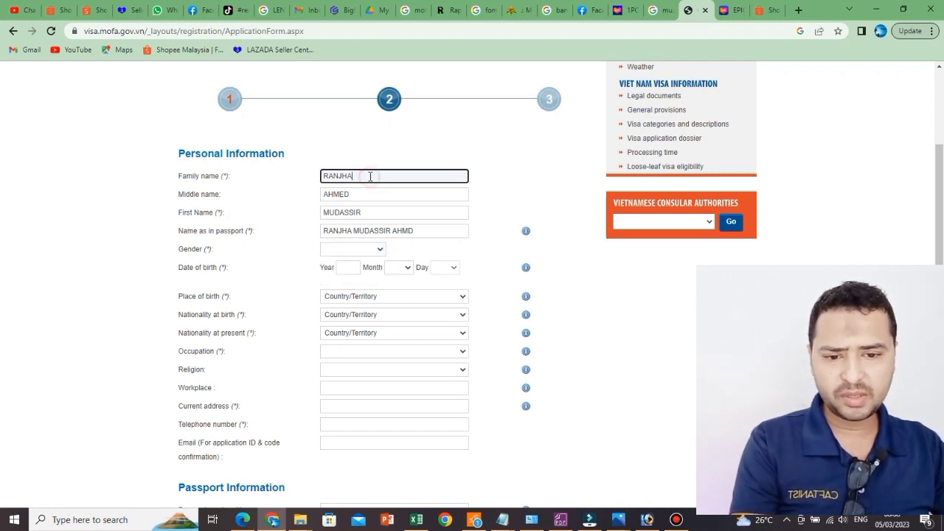
{"action": "left_click_drag", "start_coordinate": [355, 176], "coordinate": [338, 212]}
{"action": "type", "text": "DFDFDDFD"}
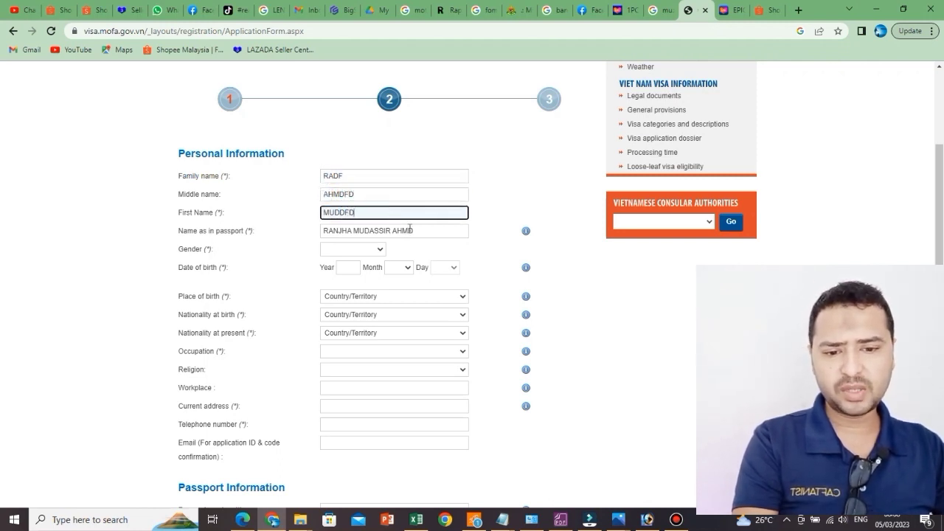
{"action": "mouse_move", "coordinate": [415, 231]}
{"action": "left_mouse_down"}
{"action": "mouse_move", "coordinate": [325, 233]}
{"action": "mouse_move", "coordinate": [416, 232]}
{"action": "left_mouse_up"}
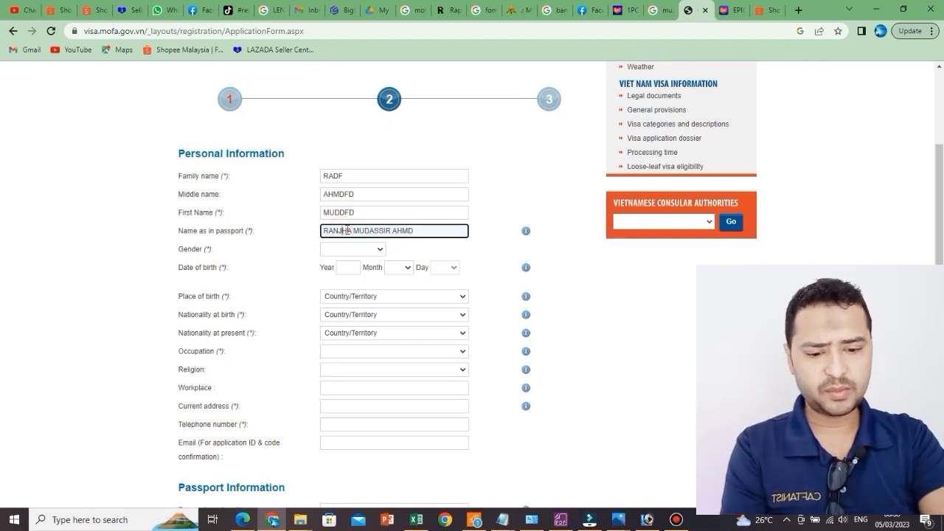
{"action": "key", "text": "BackSpace"}
{"action": "key", "text": "BackSpace"}
{"action": "key", "text": "BackSpace"}
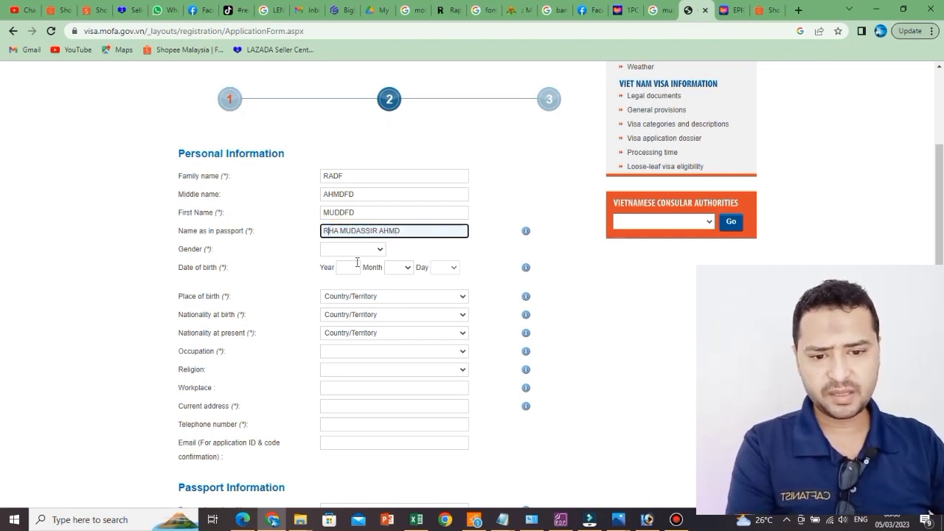
{"action": "type", "text": "FD"}
{"action": "left_click", "coordinate": [379, 231]}
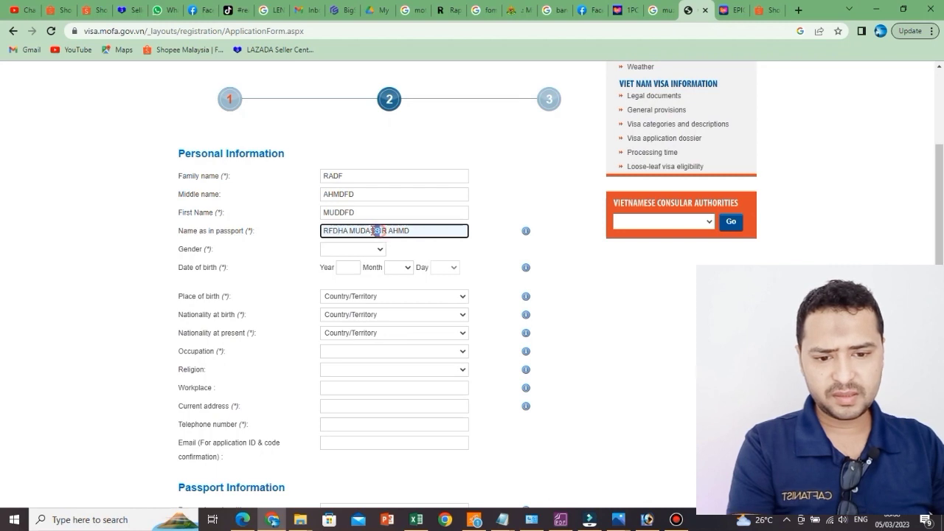
{"action": "key", "text": "BackSpace"}
{"action": "key", "text": "BackSpace"}
{"action": "key", "text": "BackSpace"}
{"action": "key", "text": "BackSpace"}
{"action": "type", "text": "FD"}
{"action": "left_click", "coordinate": [440, 237]}
{"action": "key", "text": "BackSpace"}
{"action": "key", "text": "BackSpace"}
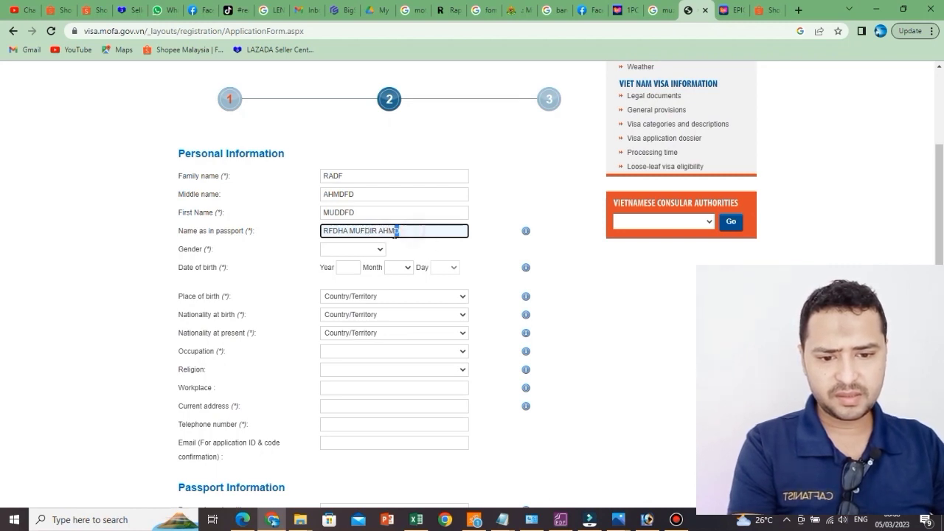
{"action": "type", "text": "DF"}
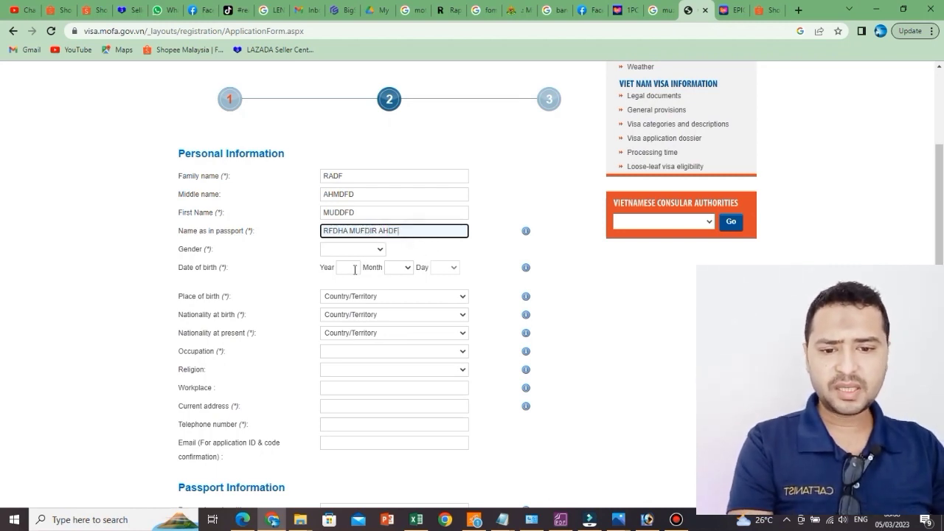
{"action": "left_click", "coordinate": [351, 268]}
{"action": "left_click", "coordinate": [362, 251]}
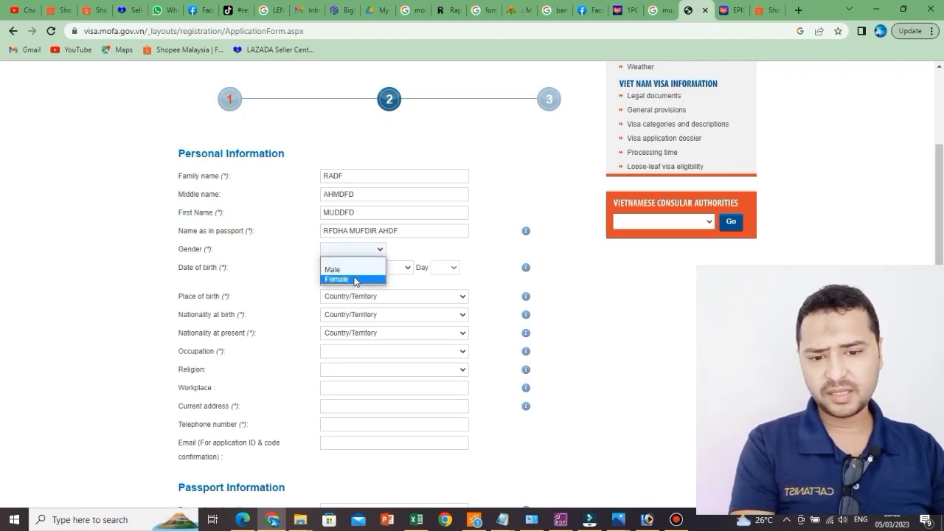
Step: Set gender to Male and date of birth to year 1990, month 4, day 3
{"action": "left_click", "coordinate": [344, 270]}
{"action": "left_click", "coordinate": [349, 272]}
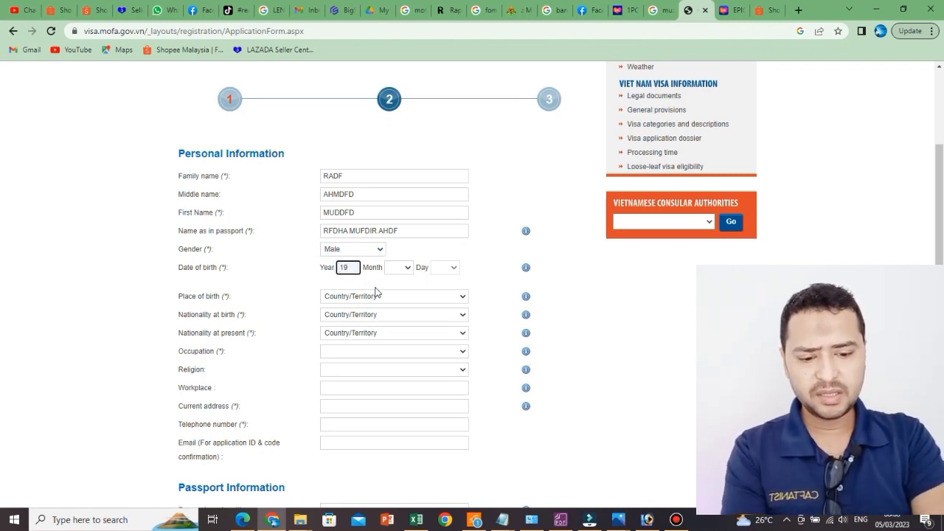
{"action": "type", "text": "1990"}
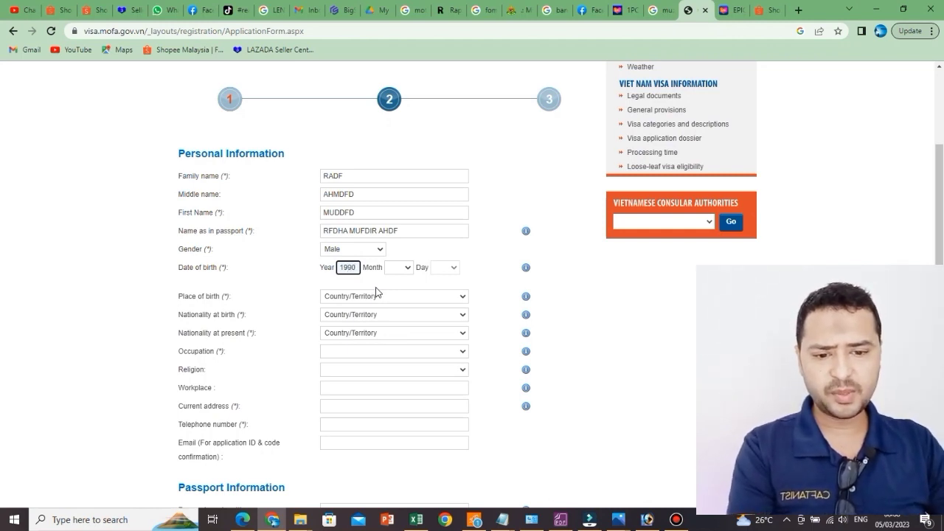
{"action": "left_click", "coordinate": [403, 267]}
{"action": "left_click", "coordinate": [399, 315]}
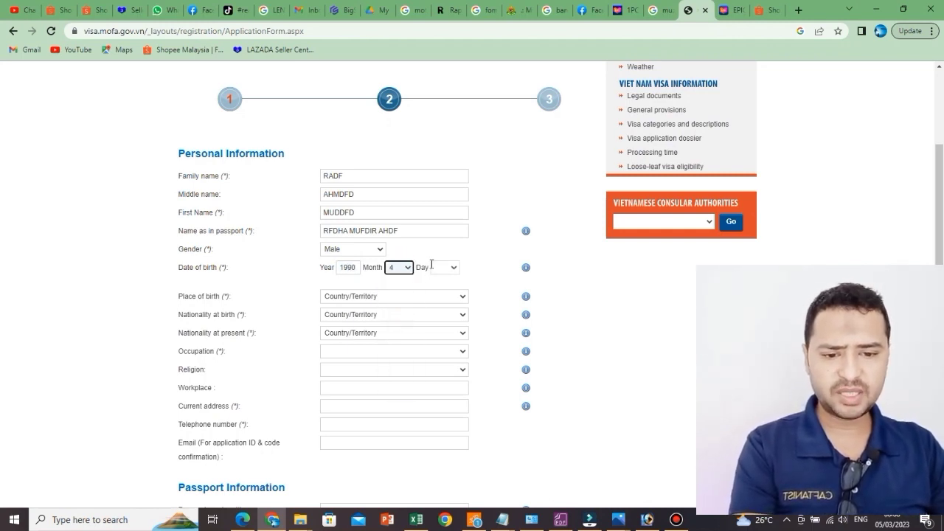
{"action": "left_click", "coordinate": [436, 266]}
{"action": "left_click", "coordinate": [439, 308]}
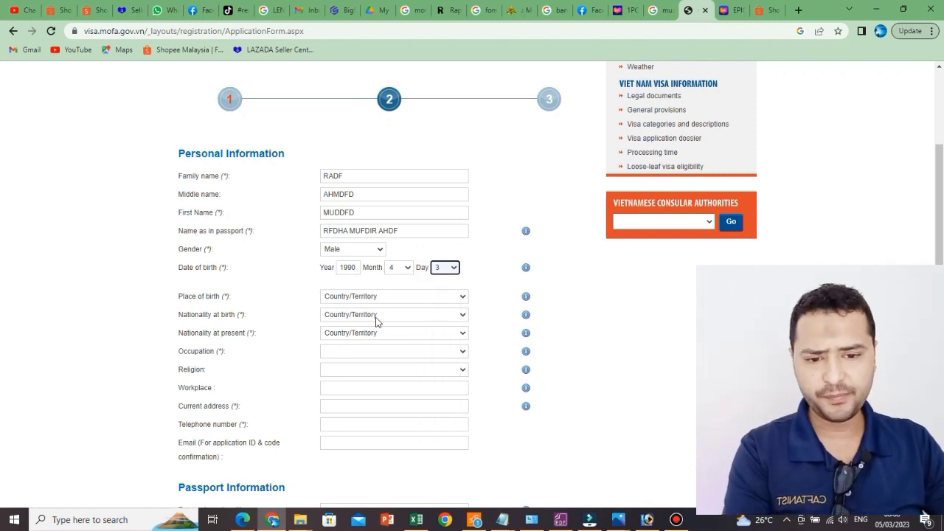
{"action": "scroll", "coordinate": [380, 322], "scroll_direction": "down", "scroll_amount": 1}
Step: Set the place of birth to Pakistan, correcting an accidental Palestine choice
{"action": "left_click", "coordinate": [395, 238]}
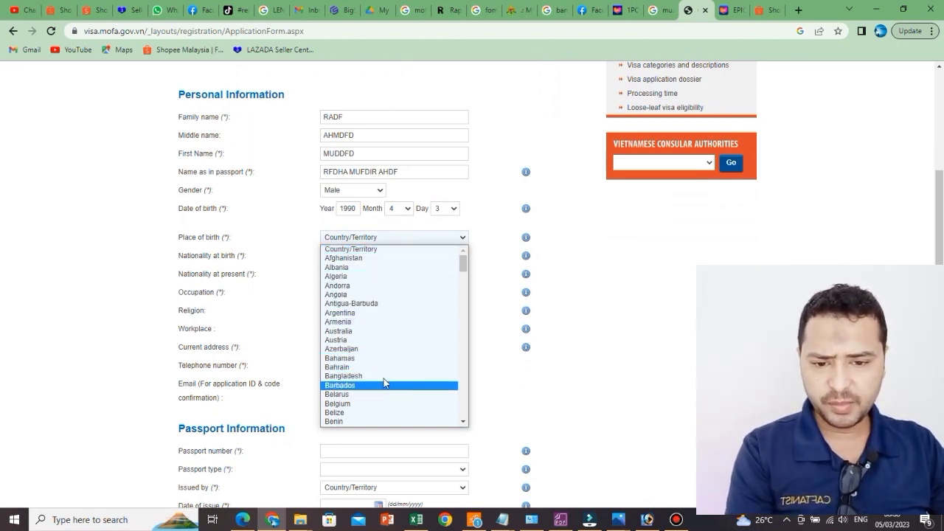
{"action": "left_click", "coordinate": [254, 244]}
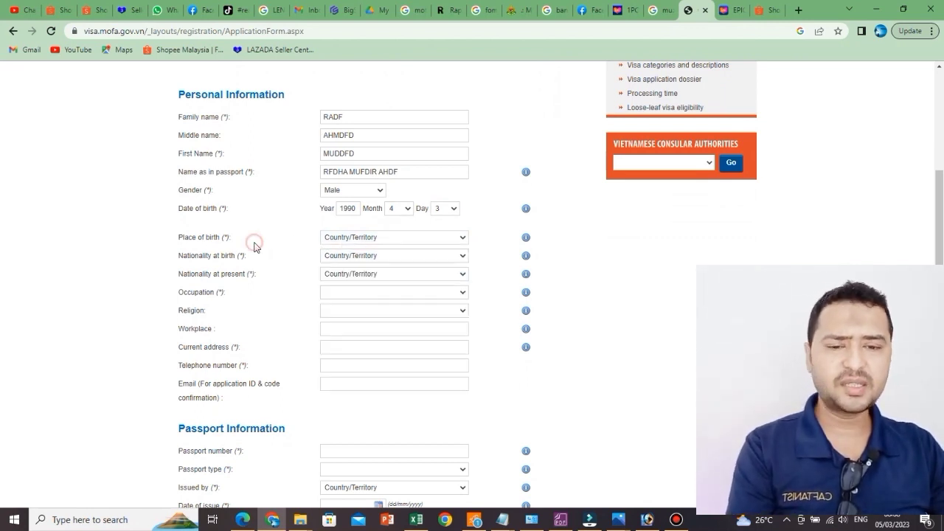
{"action": "left_click", "coordinate": [383, 237]}
{"action": "scroll", "coordinate": [377, 380], "scroll_direction": "down", "scroll_amount": 15}
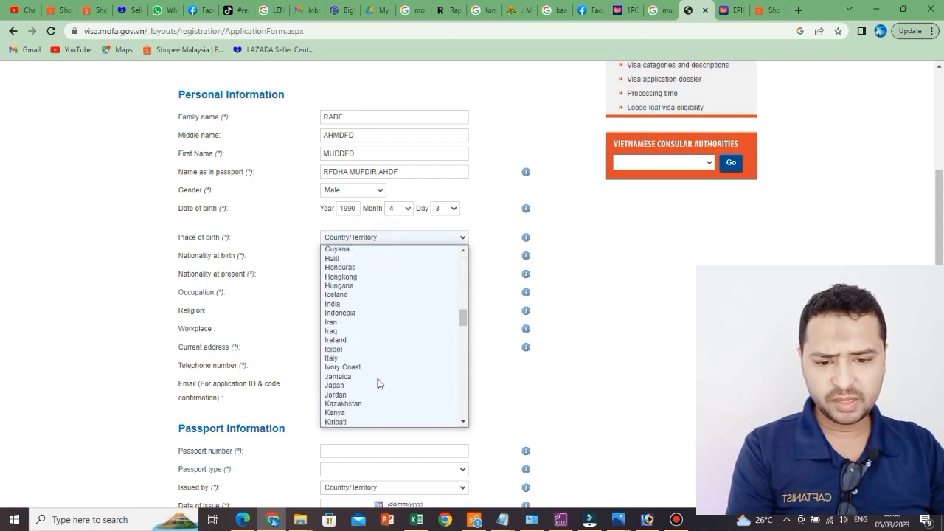
{"action": "scroll", "coordinate": [366, 310], "scroll_direction": "down", "scroll_amount": 5}
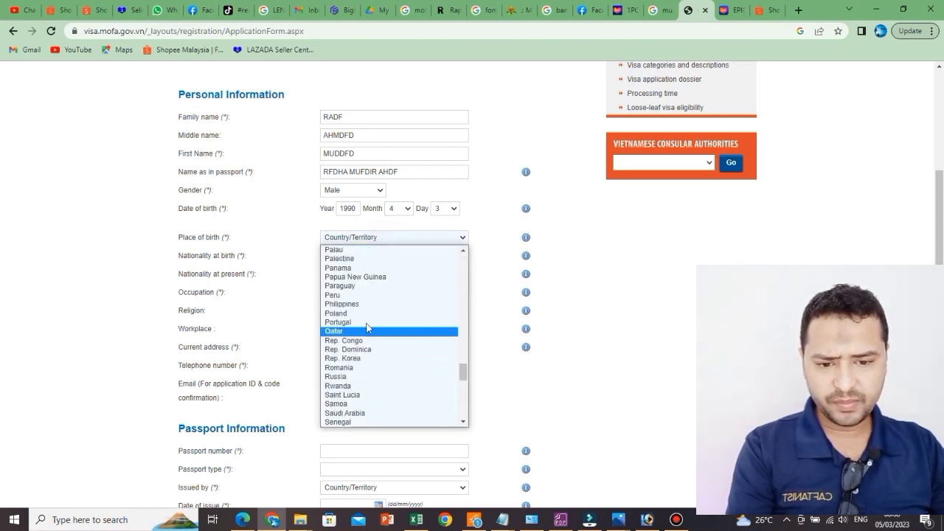
{"action": "left_click", "coordinate": [372, 257]}
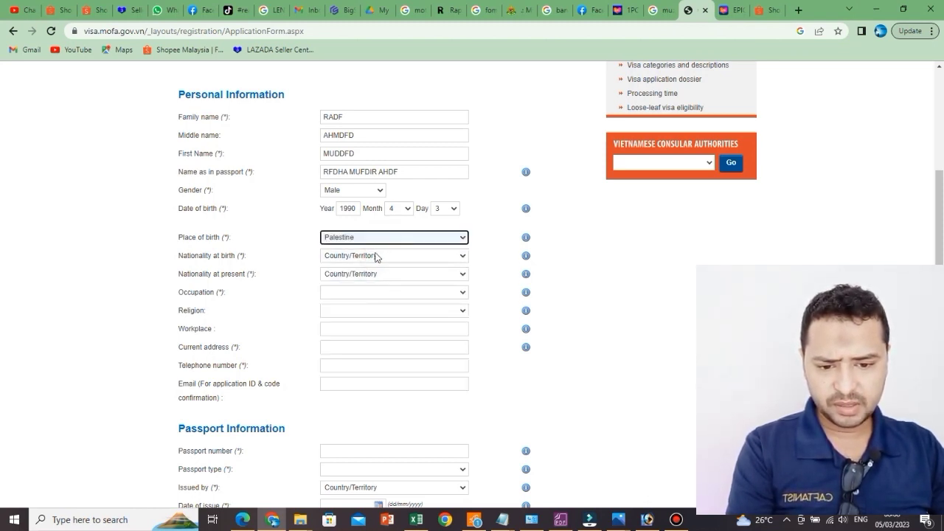
{"action": "left_click", "coordinate": [385, 238]}
{"action": "scroll", "coordinate": [368, 386], "scroll_direction": "down", "scroll_amount": 10}
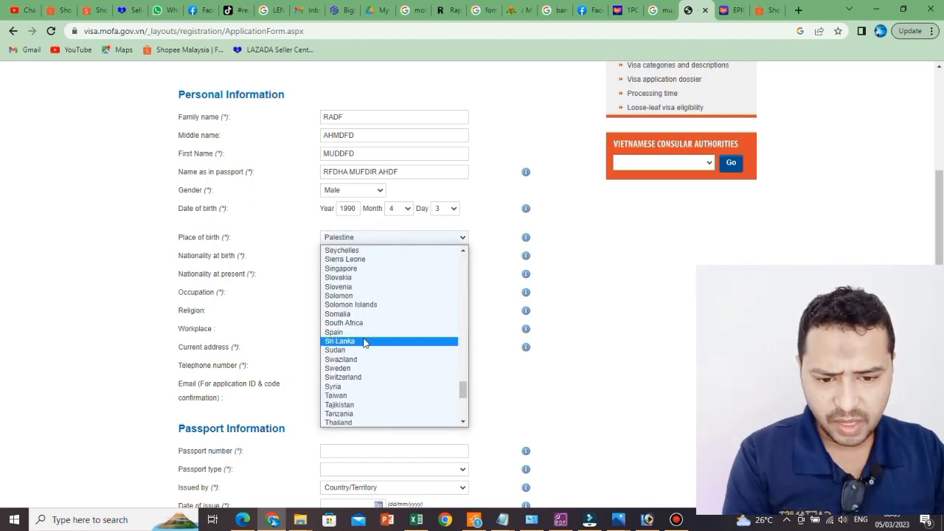
{"action": "scroll", "coordinate": [363, 338], "scroll_direction": "up", "scroll_amount": 9}
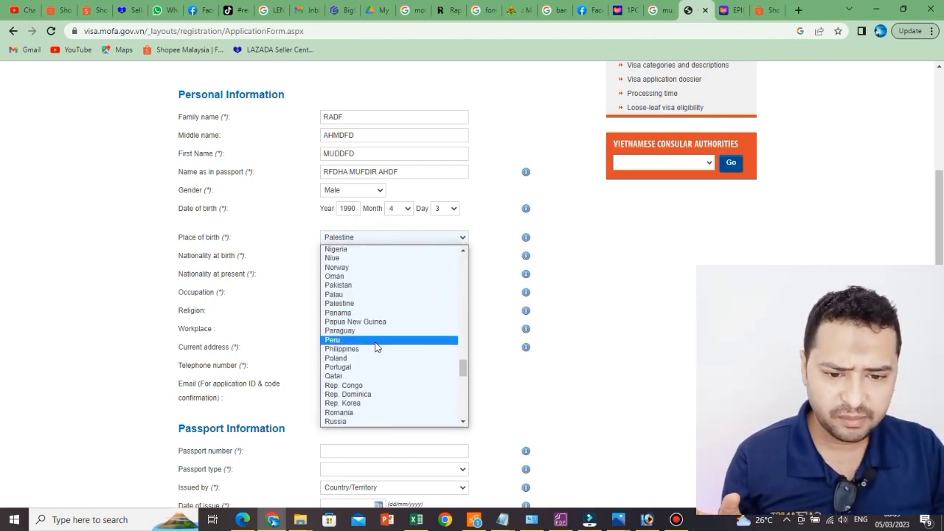
{"action": "left_click", "coordinate": [378, 285]}
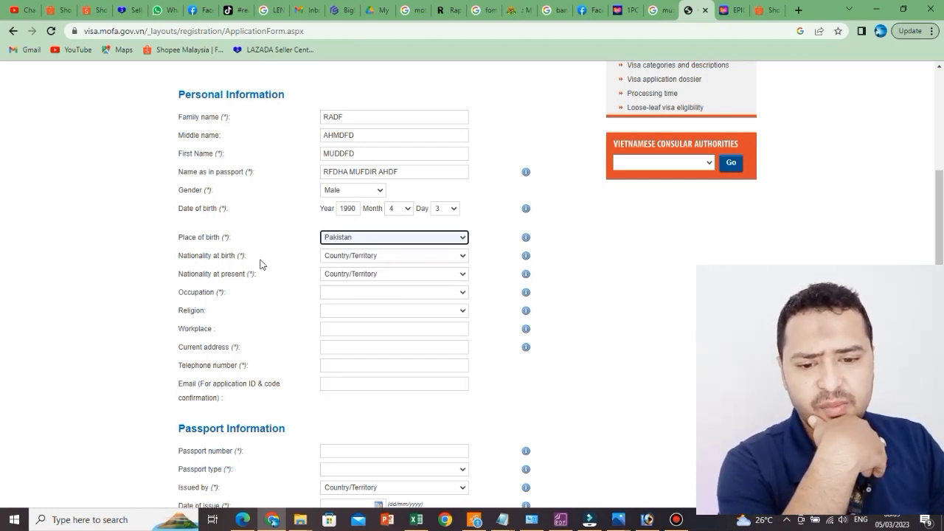
Step: Set nationality at birth to Pakistan
{"action": "left_click", "coordinate": [378, 256]}
{"action": "scroll", "coordinate": [375, 334], "scroll_direction": "down", "scroll_amount": 9}
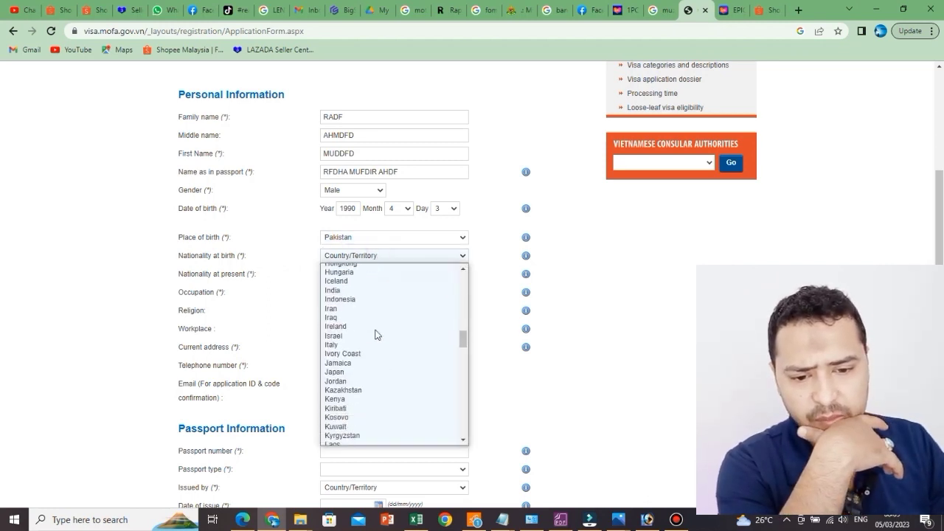
{"action": "scroll", "coordinate": [374, 335], "scroll_direction": "down", "scroll_amount": 7}
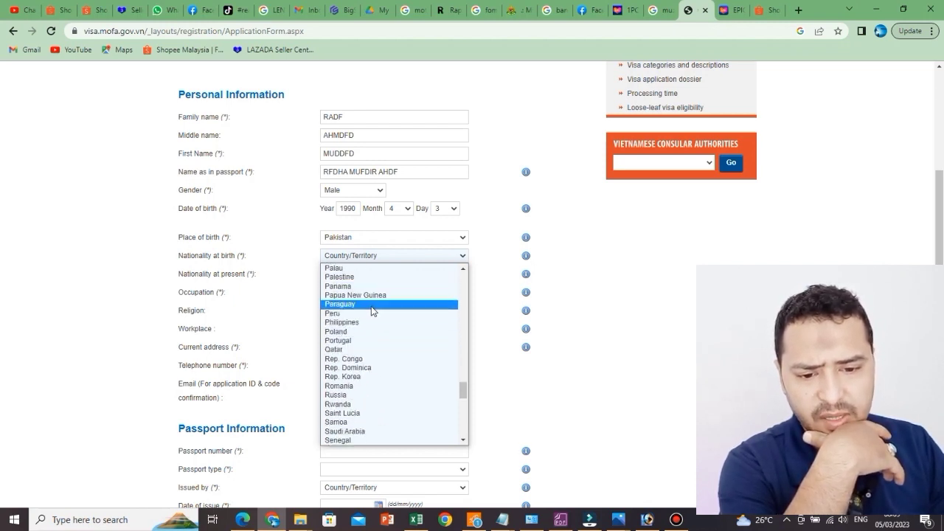
{"action": "scroll", "coordinate": [373, 310], "scroll_direction": "up", "scroll_amount": 2}
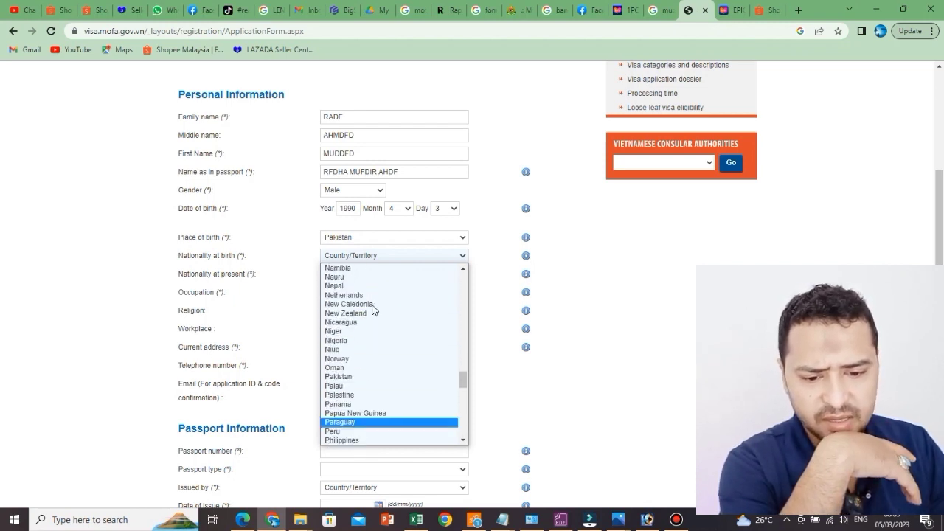
{"action": "left_click", "coordinate": [362, 381]}
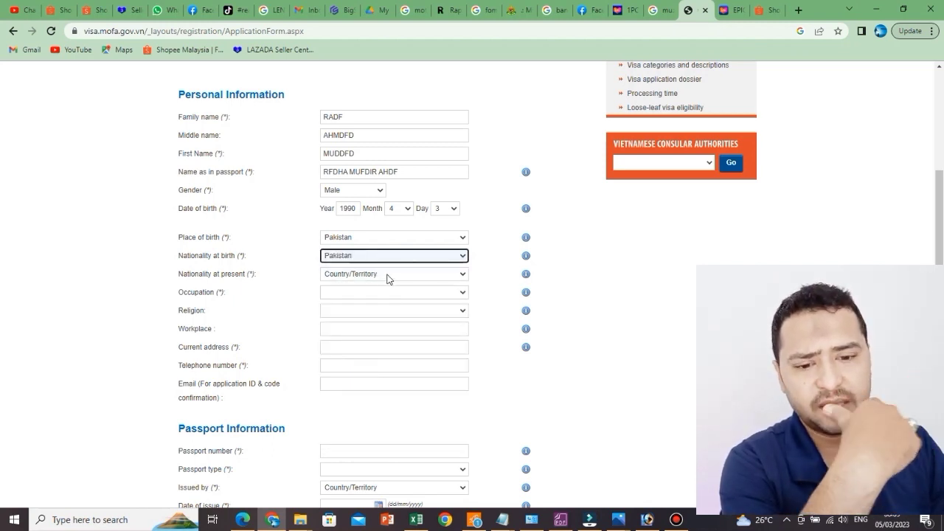
Step: Select Pakistan in the Nationality at present list
{"action": "left_click", "coordinate": [390, 278]}
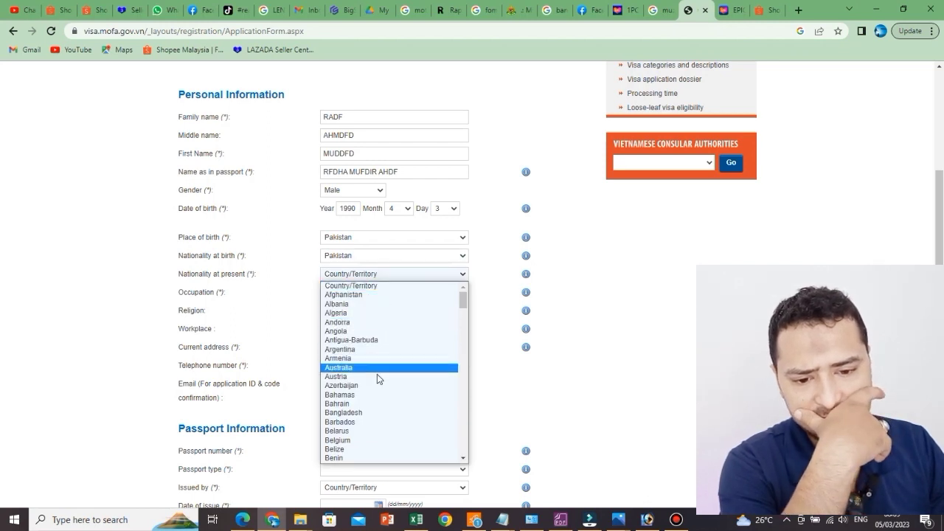
{"action": "scroll", "coordinate": [377, 374], "scroll_direction": "down", "scroll_amount": 6}
{"action": "scroll", "coordinate": [381, 354], "scroll_direction": "up", "scroll_amount": 4}
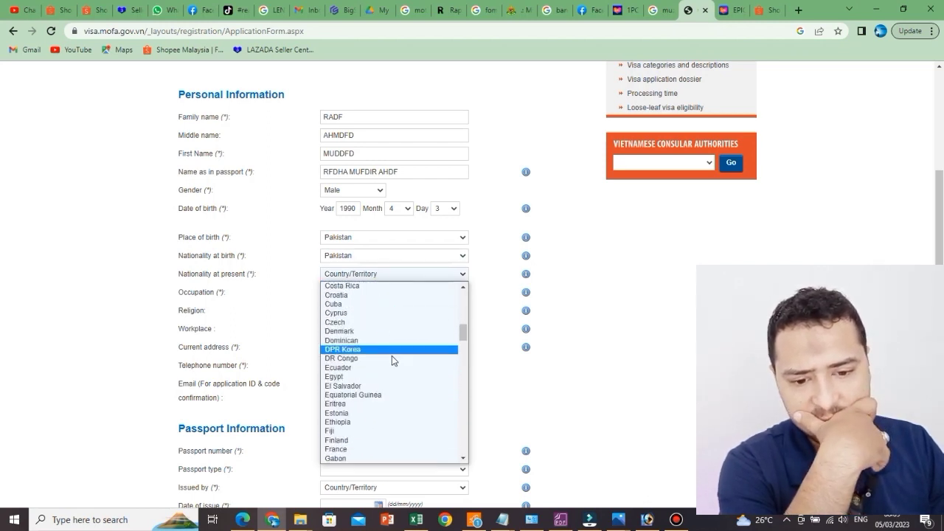
{"action": "scroll", "coordinate": [392, 361], "scroll_direction": "down", "scroll_amount": 9}
{"action": "scroll", "coordinate": [392, 362], "scroll_direction": "down", "scroll_amount": 4}
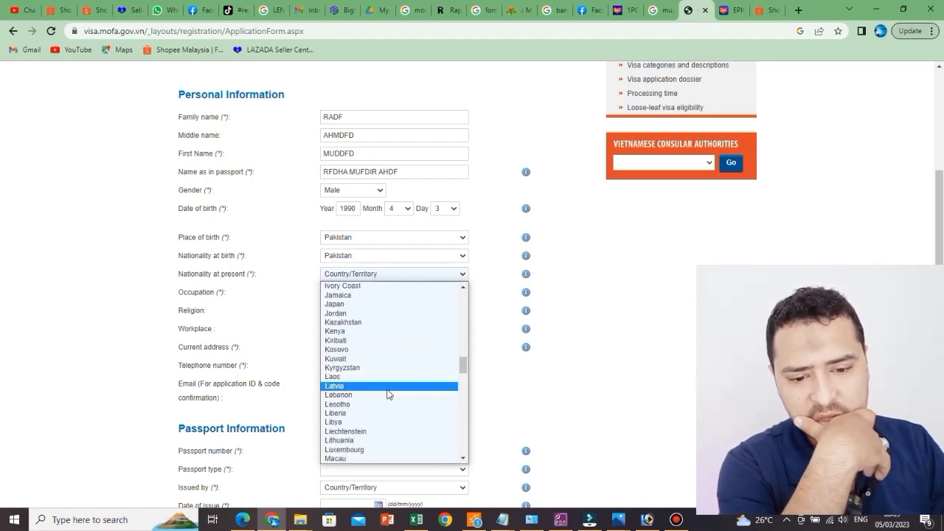
{"action": "scroll", "coordinate": [385, 394], "scroll_direction": "up", "scroll_amount": 2}
{"action": "scroll", "coordinate": [387, 394], "scroll_direction": "down", "scroll_amount": 6}
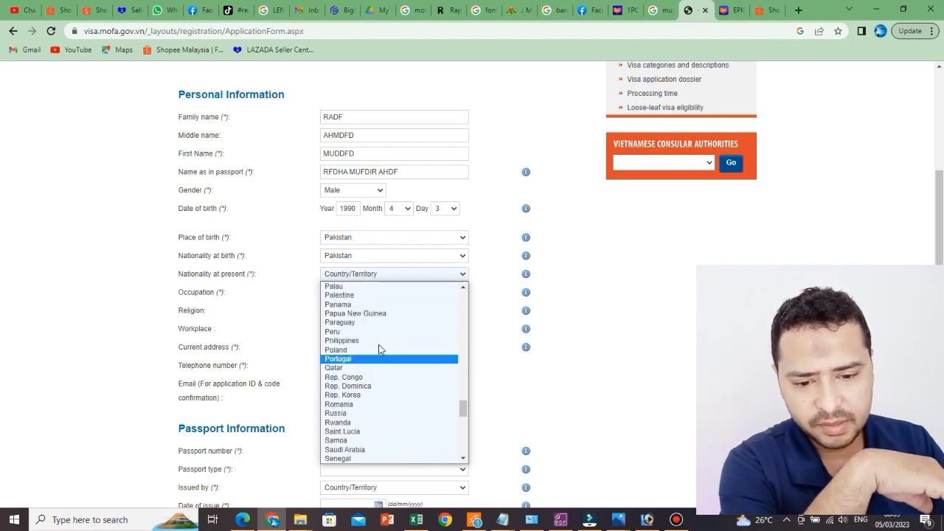
{"action": "scroll", "coordinate": [392, 386], "scroll_direction": "up", "scroll_amount": 4}
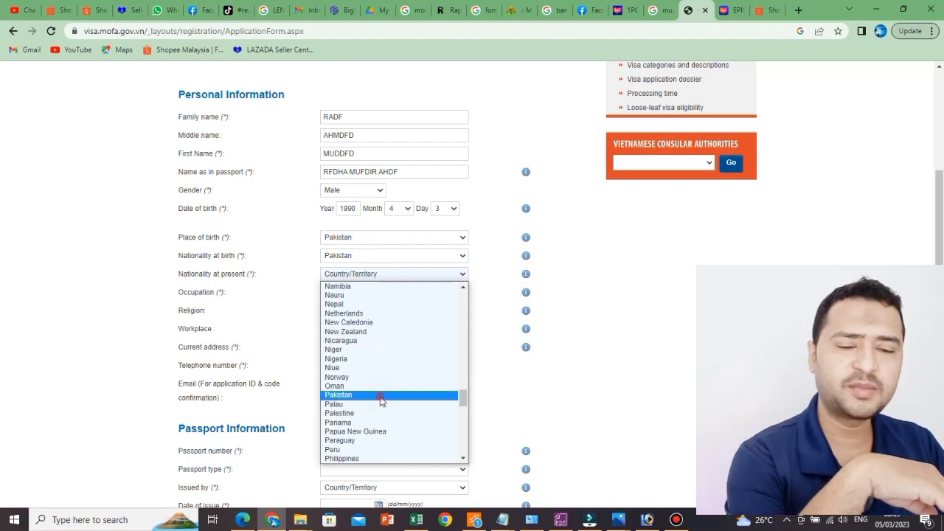
{"action": "left_click", "coordinate": [381, 396]}
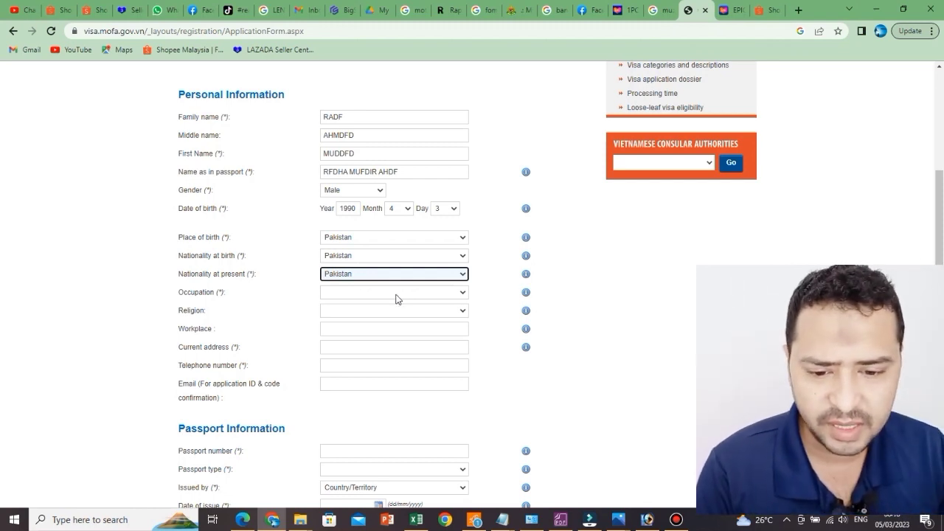
{"action": "left_click", "coordinate": [397, 295]}
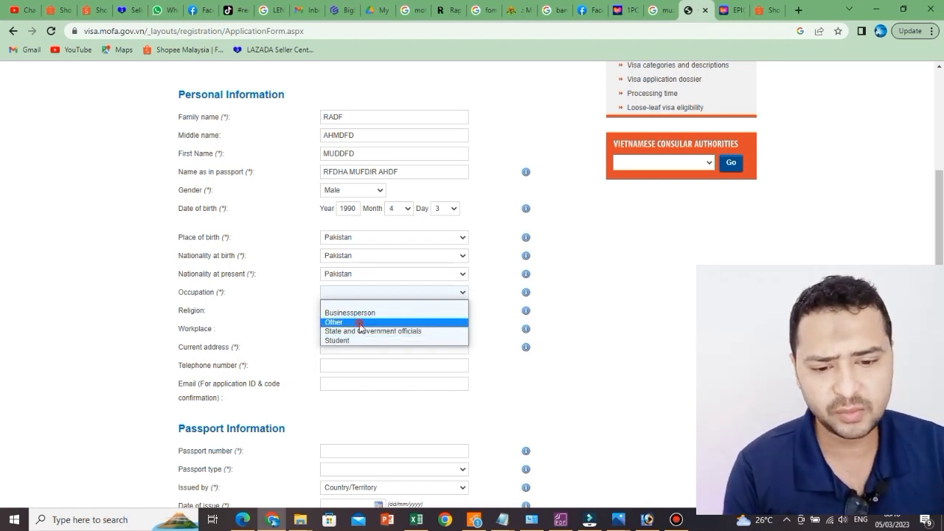
Step: Set occupation to Other and specify STORE KEEPER
{"action": "left_click", "coordinate": [361, 325]}
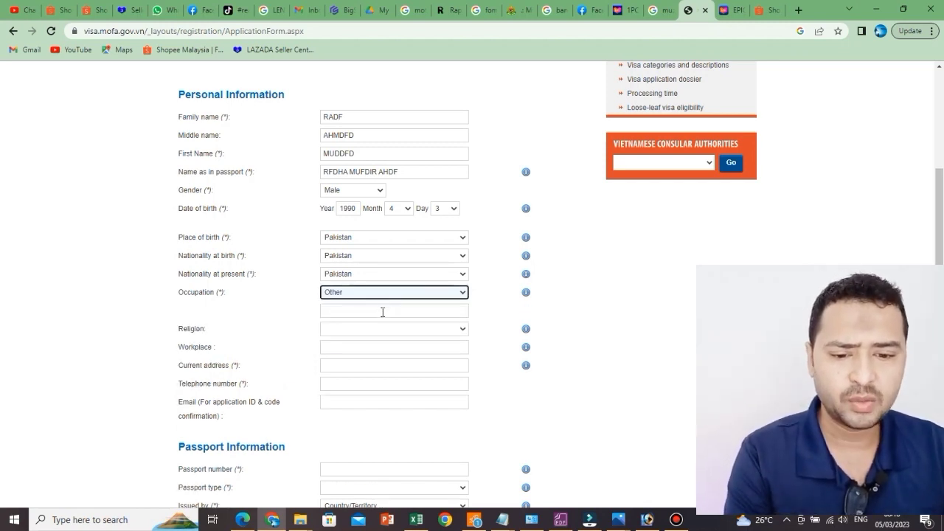
{"action": "left_click", "coordinate": [383, 312]}
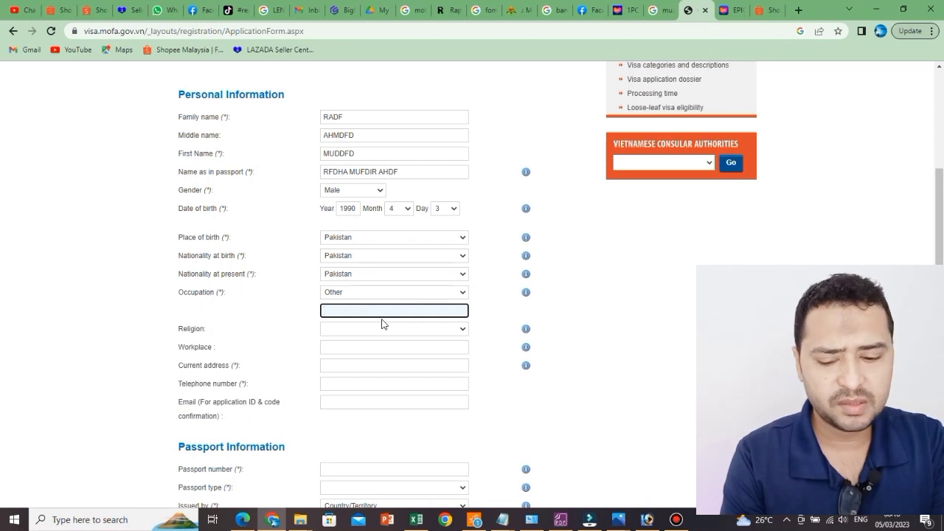
{"action": "type", "text": "S"}
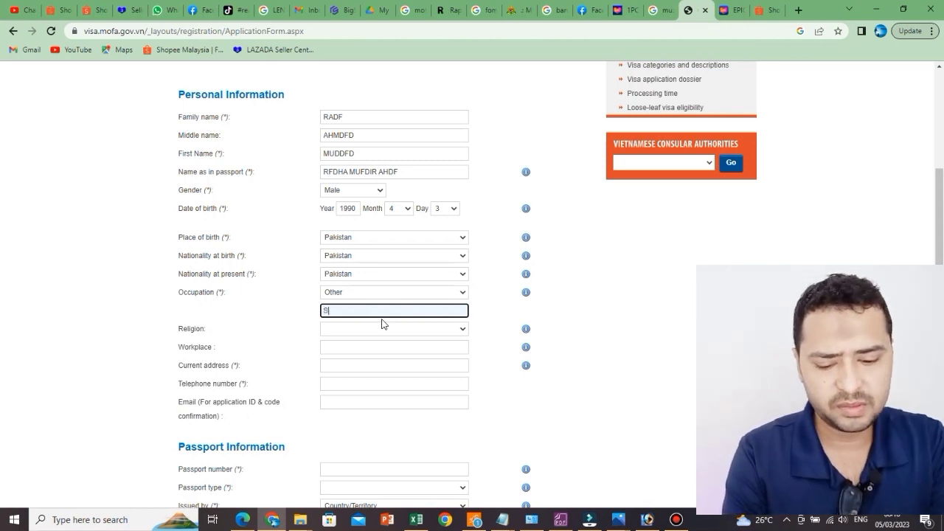
{"action": "type", "text": "TORE "}
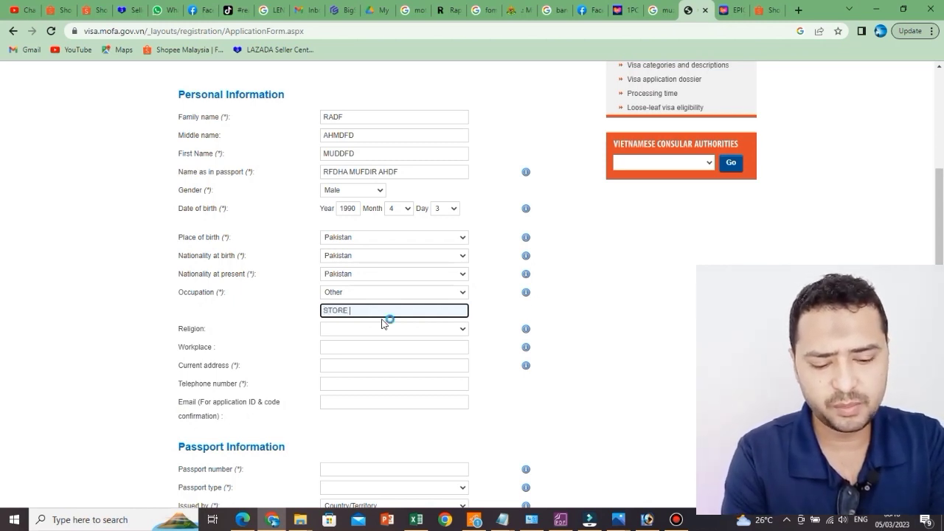
{"action": "type", "text": "KEEPER"}
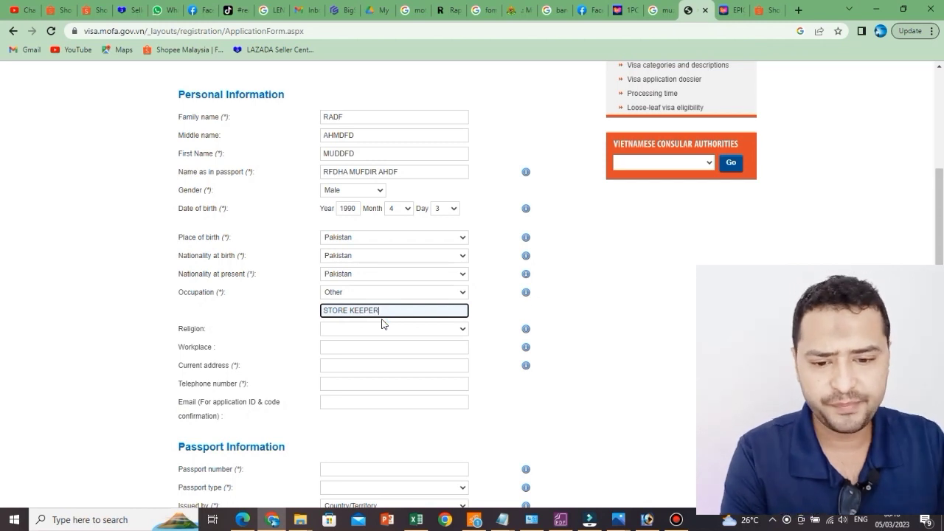
{"action": "scroll", "coordinate": [404, 302], "scroll_direction": "down", "scroll_amount": 3}
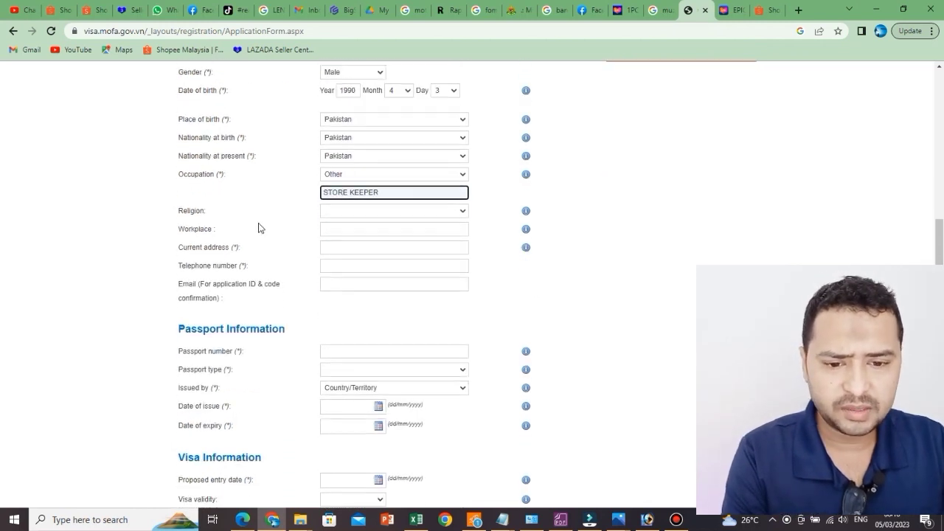
Step: Choose Islamic as the religion and enter the applicant's workplace
{"action": "left_click", "coordinate": [381, 212]}
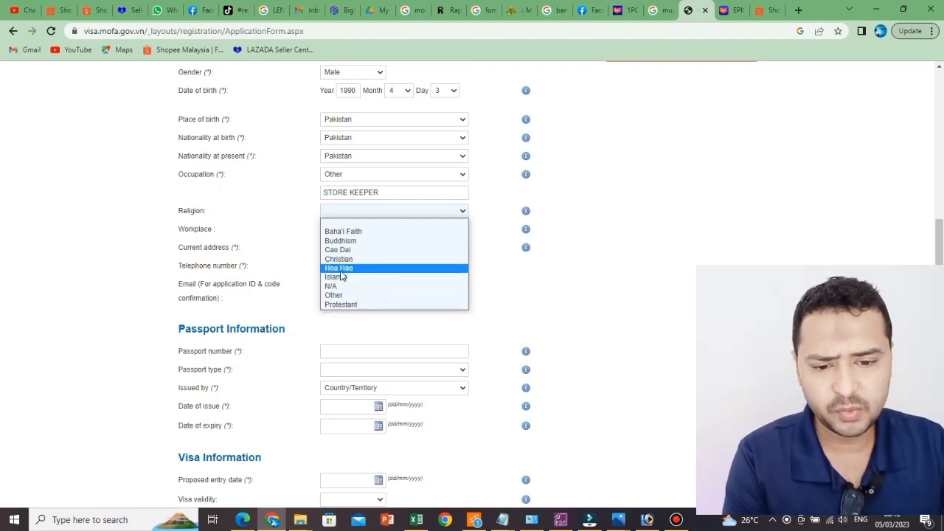
{"action": "left_click", "coordinate": [365, 277]}
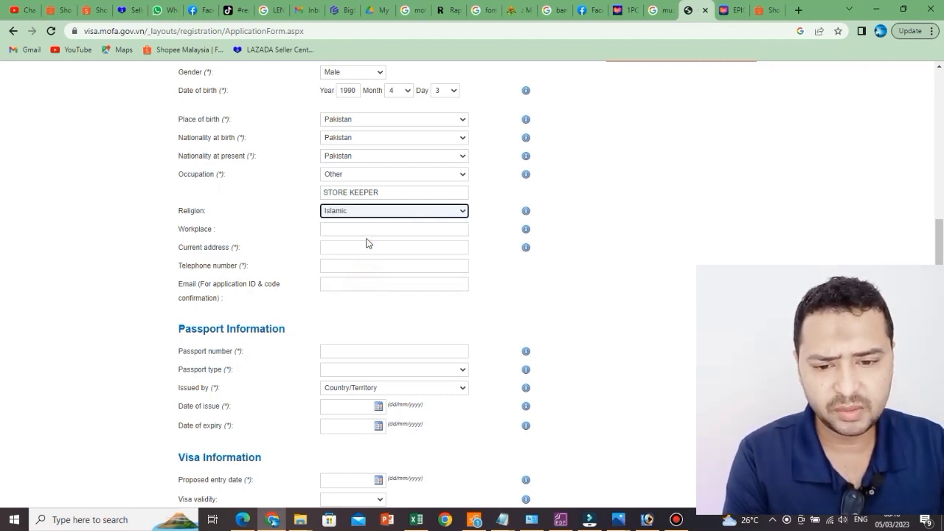
{"action": "left_click", "coordinate": [372, 234]}
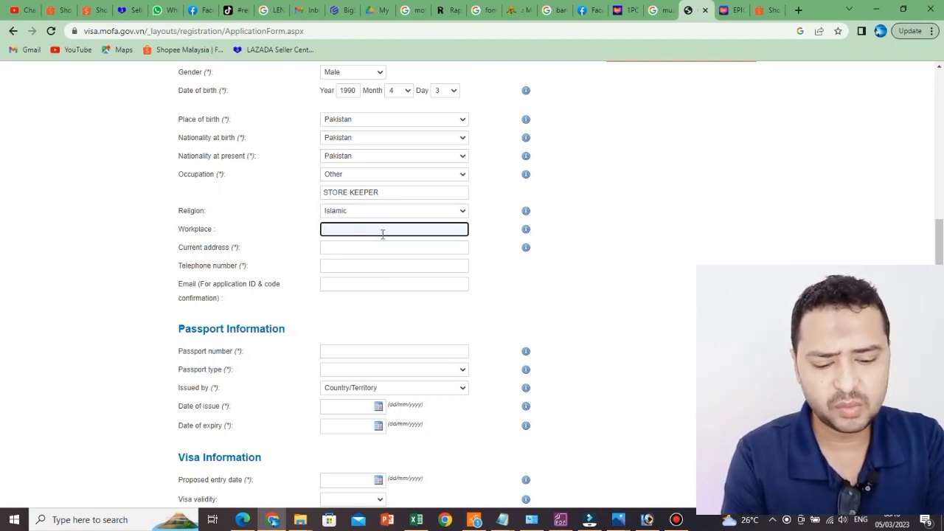
{"action": "type", "text": "KULA"}
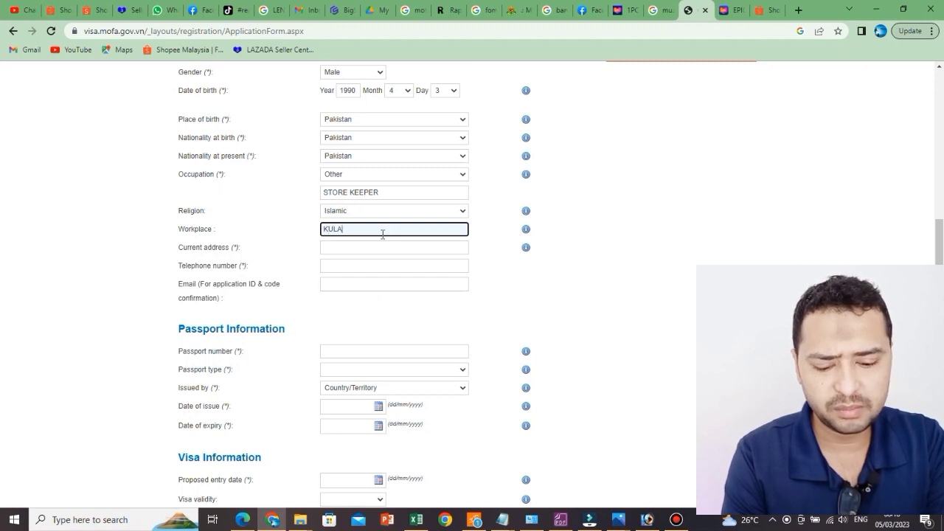
{"action": "type", "text": "LAM P"}
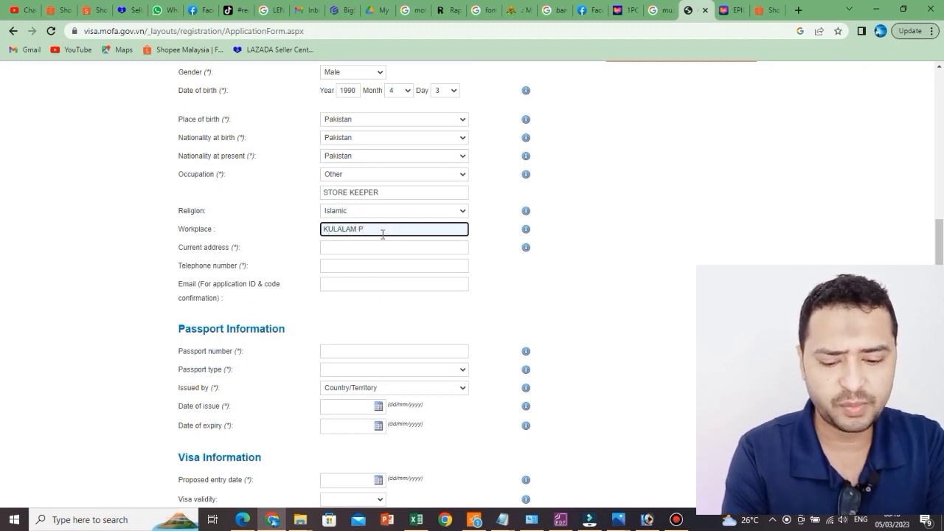
{"action": "type", "text": "UR"}
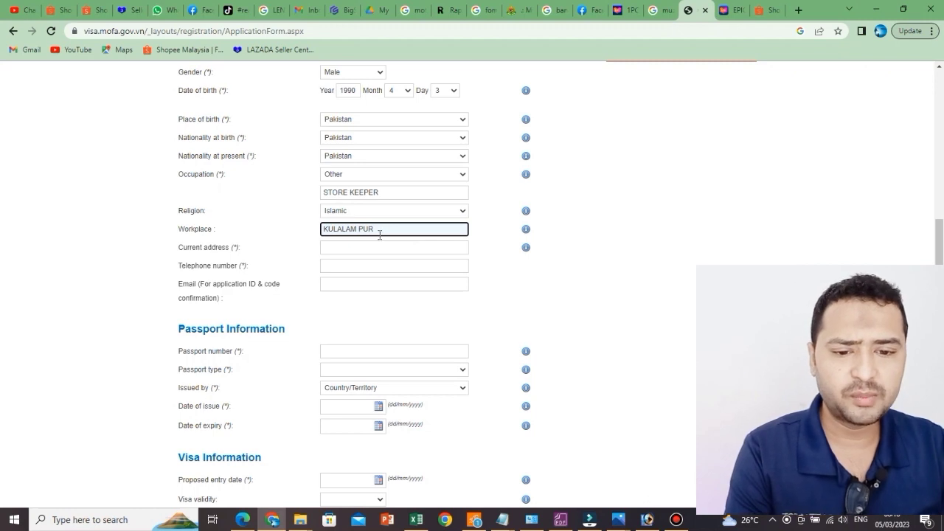
Step: Correct the Workplace entry so it reads SELANGOR
{"action": "left_click", "coordinate": [332, 229]}
{"action": "type", "text": "A"}
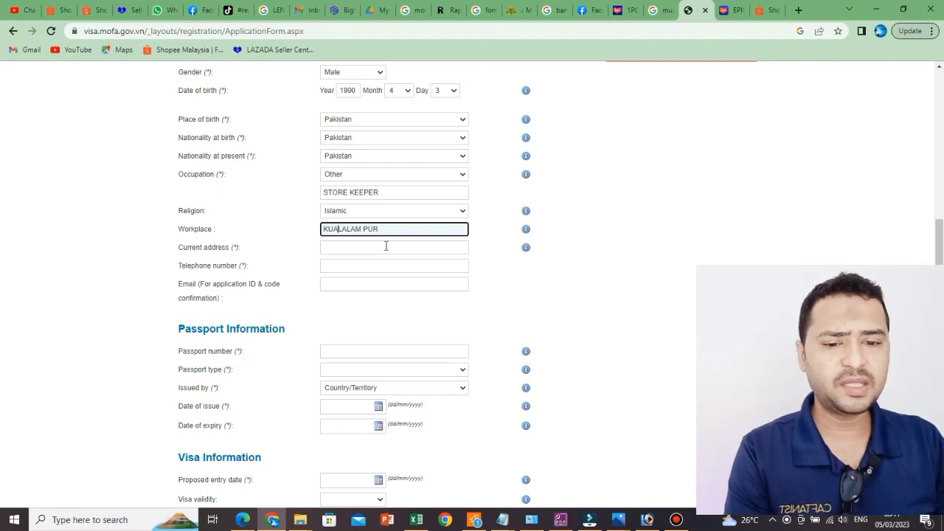
{"action": "left_click", "coordinate": [378, 249]}
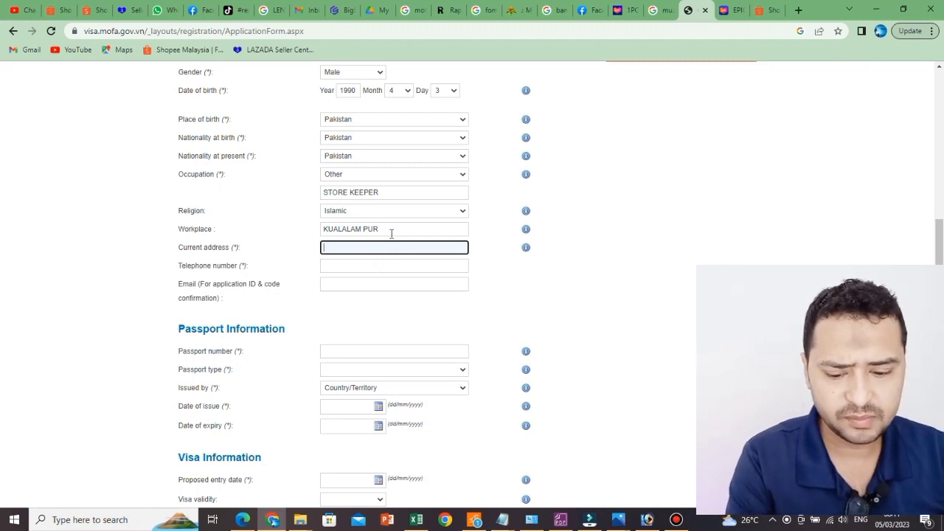
{"action": "left_click_drag", "start_coordinate": [391, 230], "coordinate": [312, 227]}
{"action": "type", "text": "SEL"}
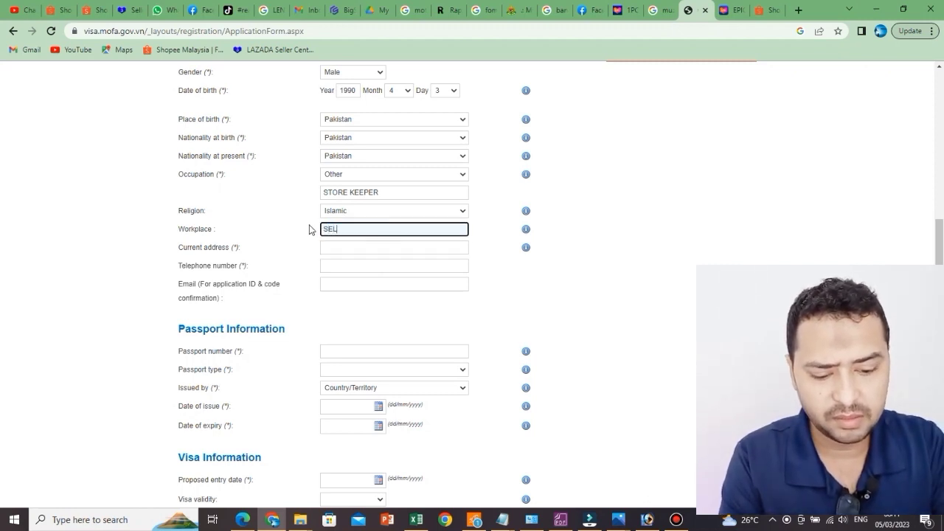
{"action": "type", "text": "ANGOR"}
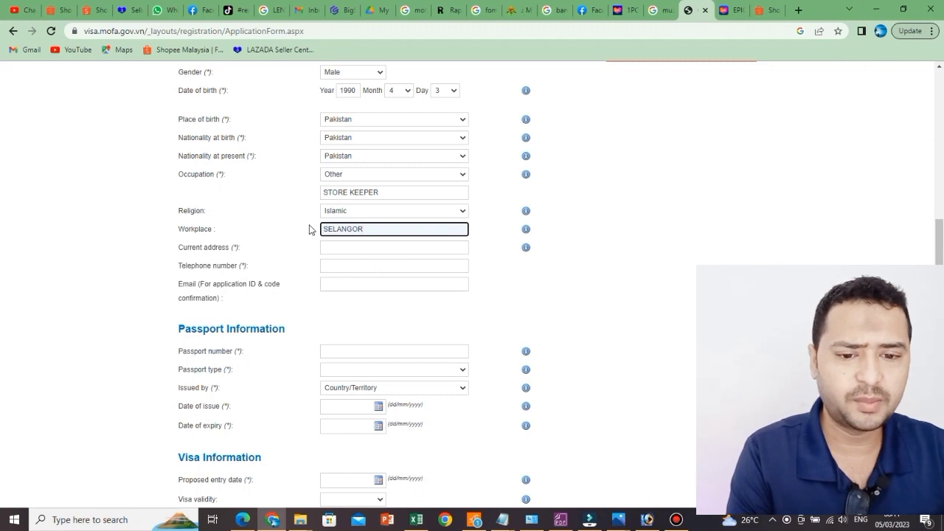
{"action": "left_click", "coordinate": [355, 249]}
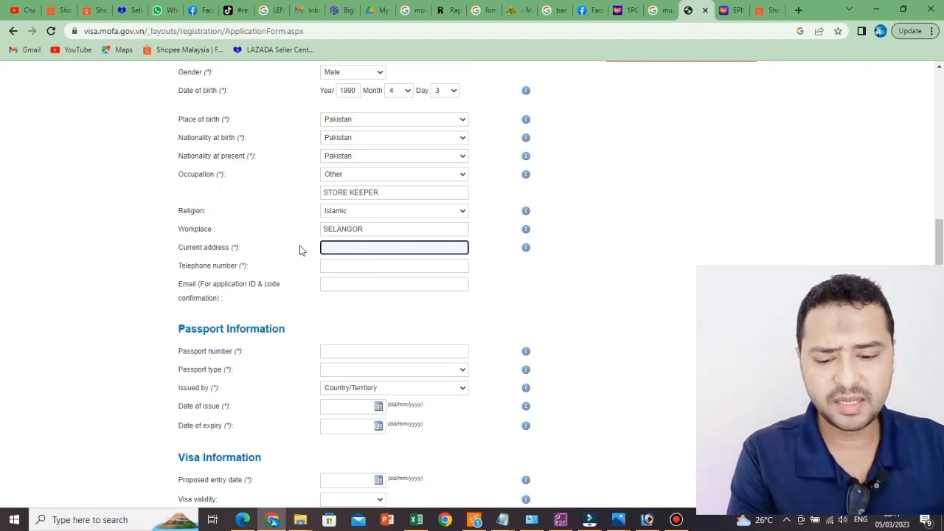
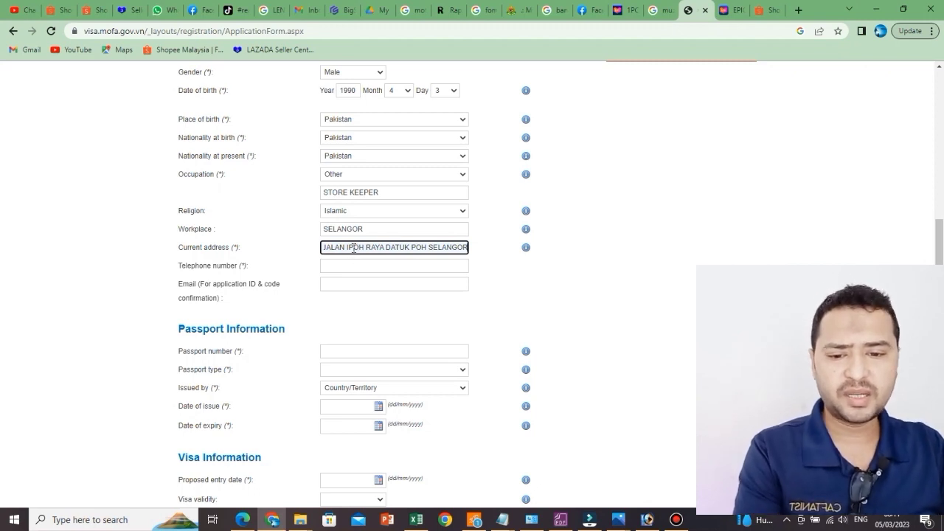
Step: Type the applicant's Selangor street address, phone number and e-mail into the contact fields
{"action": "left_click", "coordinate": [336, 267]}
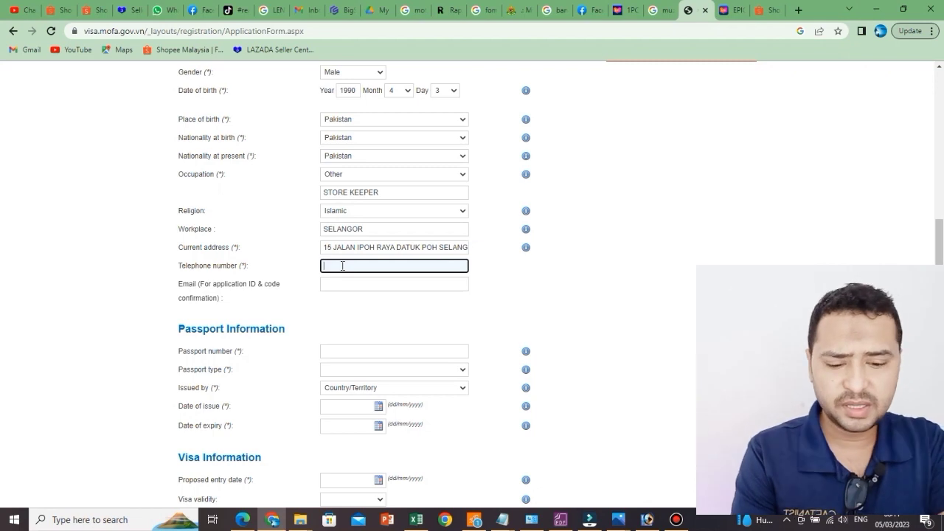
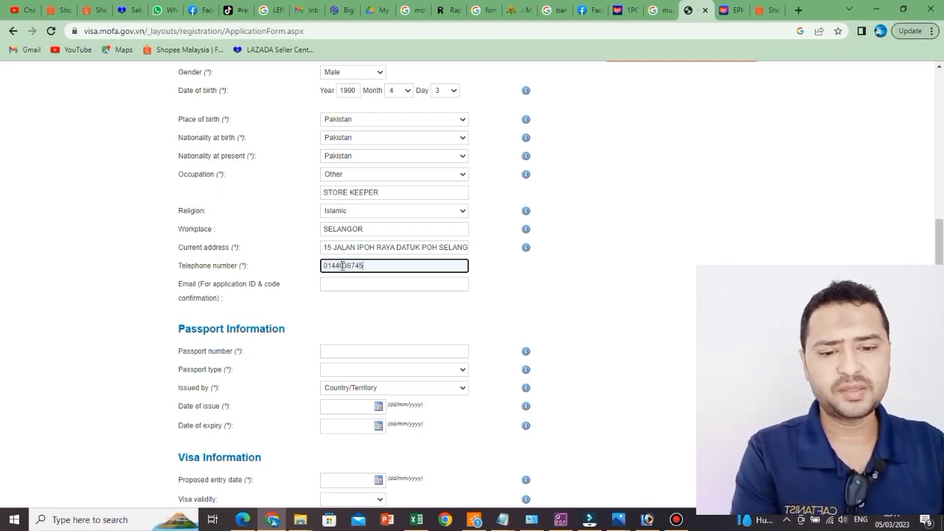
{"action": "left_click", "coordinate": [389, 286]}
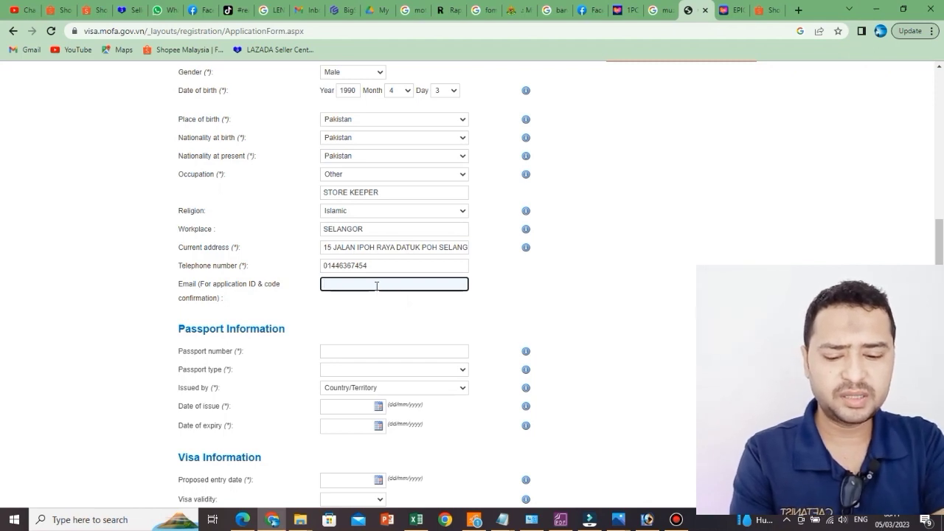
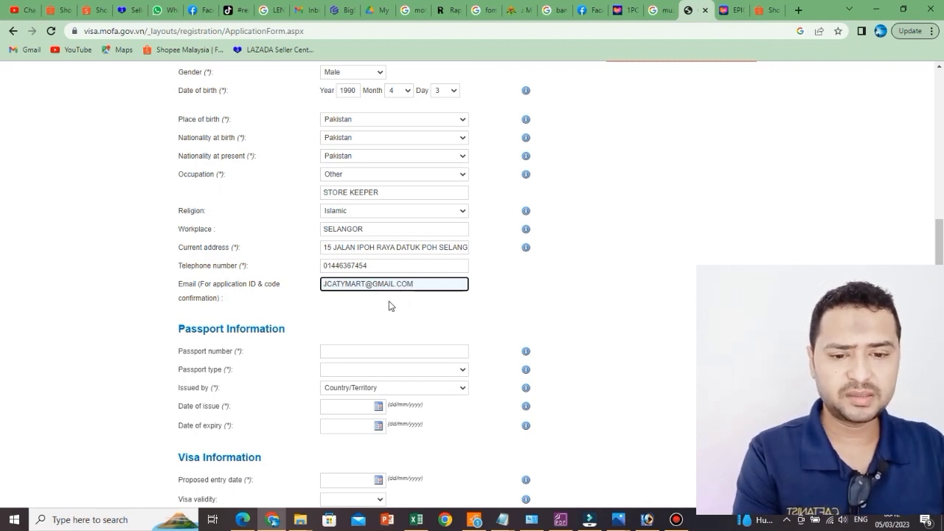
Step: In Passport Information, enter the applicant's passport number and pick Diplomatic as passport type
{"action": "scroll", "coordinate": [390, 304], "scroll_direction": "down", "scroll_amount": 1}
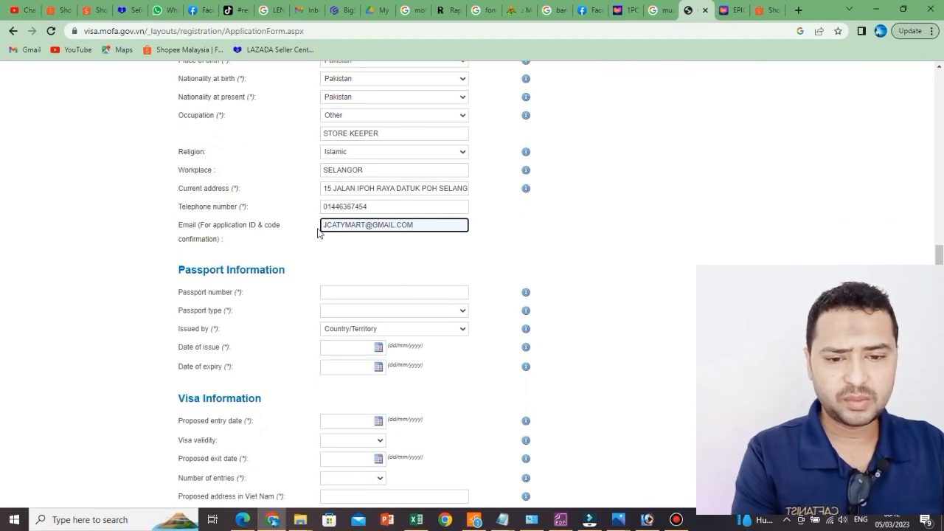
{"action": "scroll", "coordinate": [399, 252], "scroll_direction": "down", "scroll_amount": 1}
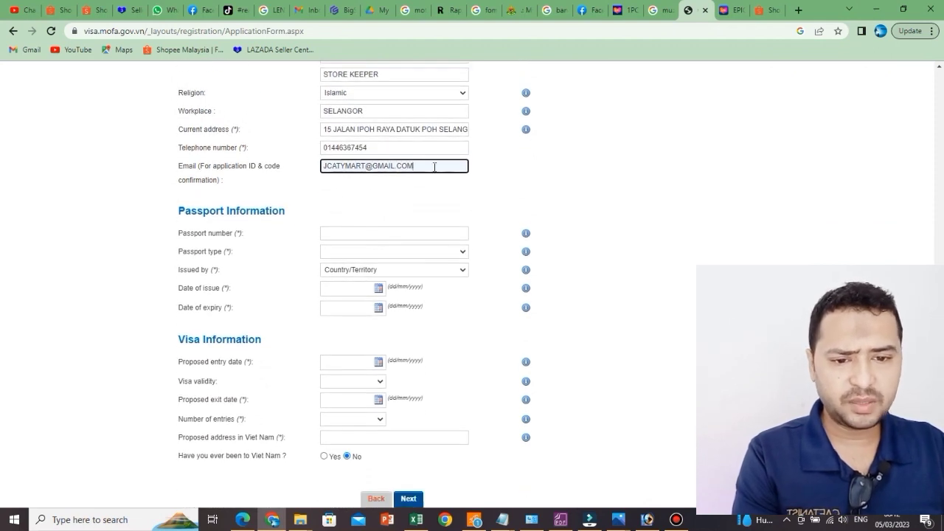
{"action": "scroll", "coordinate": [436, 190], "scroll_direction": "down", "scroll_amount": 1}
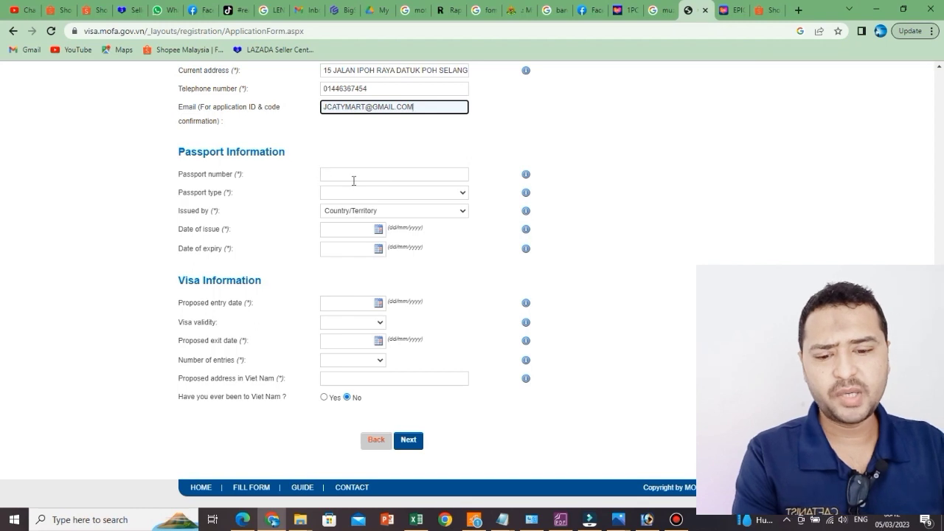
{"action": "left_click", "coordinate": [356, 175]}
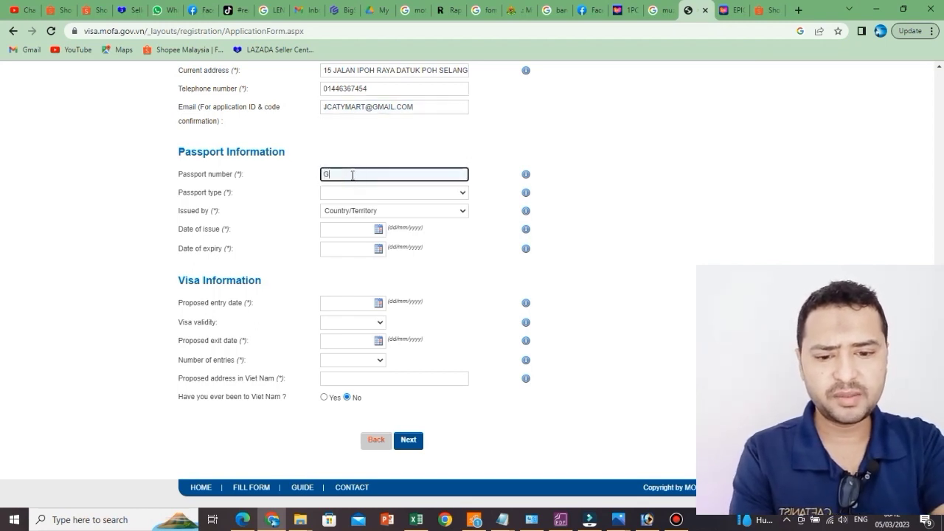
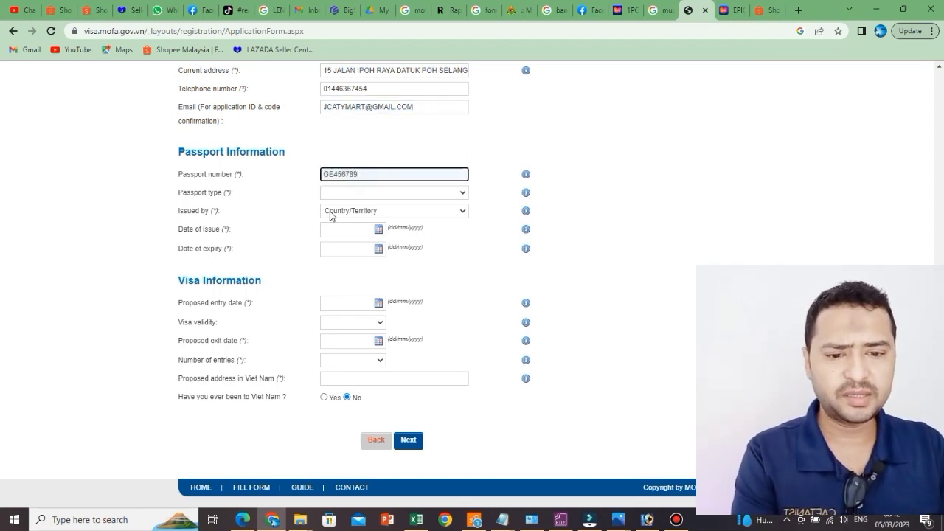
{"action": "left_click", "coordinate": [382, 198]}
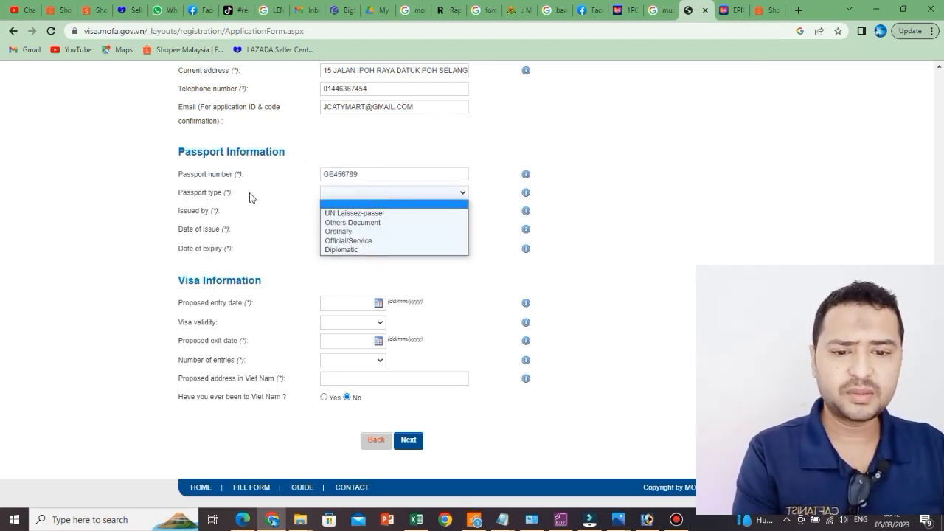
{"action": "left_click", "coordinate": [384, 250]}
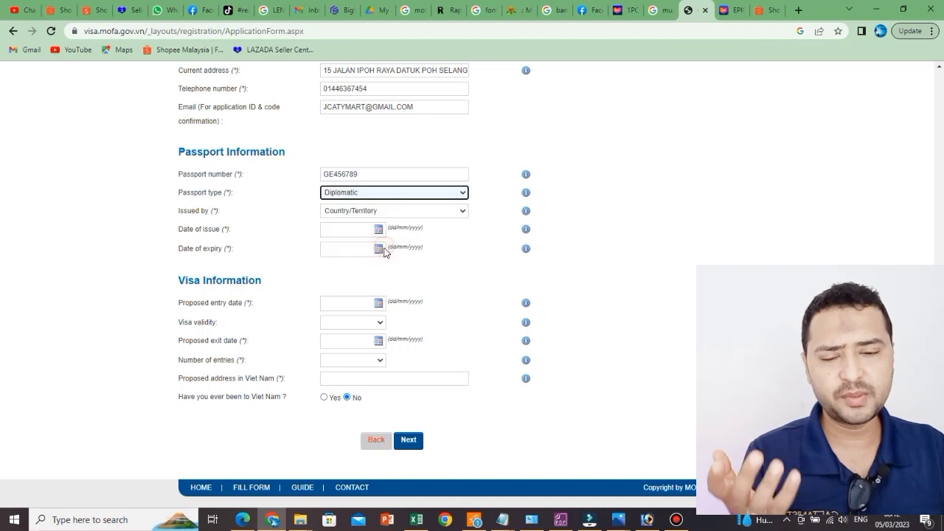
Step: Select Pakistan as the passport's issuing country
{"action": "left_click", "coordinate": [420, 212]}
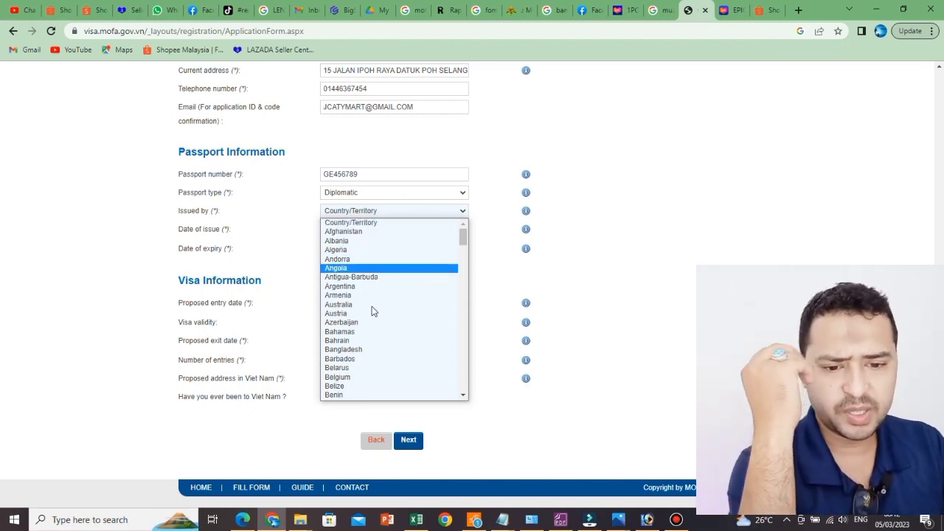
{"action": "left_click", "coordinate": [422, 211]}
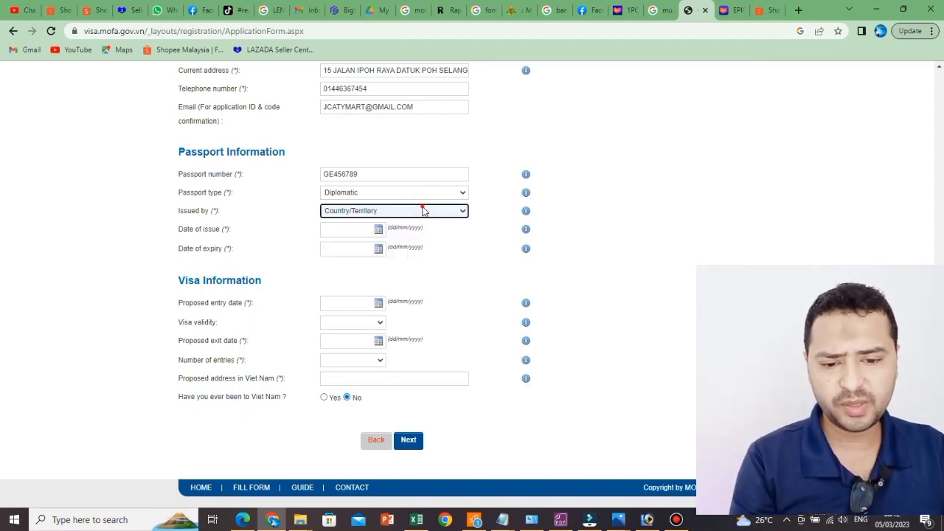
{"action": "left_click", "coordinate": [423, 211]}
{"action": "scroll", "coordinate": [403, 280], "scroll_direction": "down", "scroll_amount": 10}
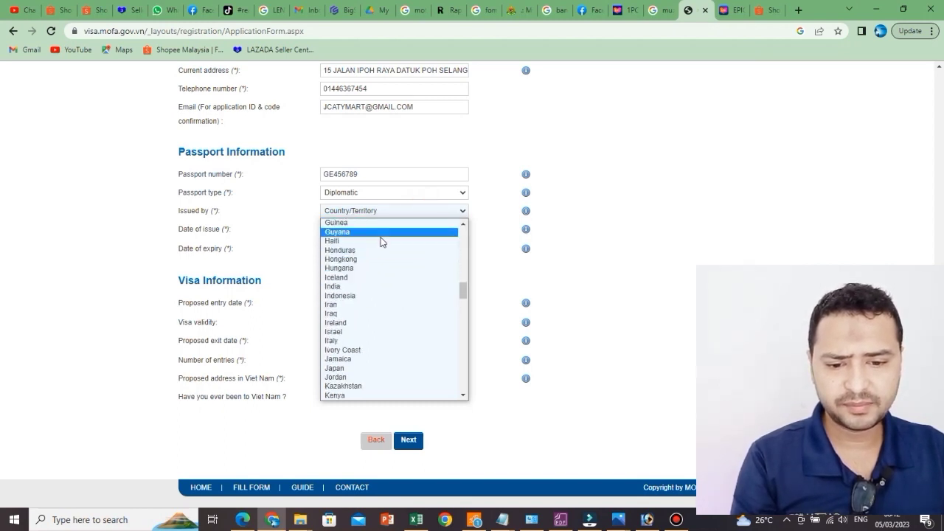
{"action": "scroll", "coordinate": [368, 376], "scroll_direction": "down", "scroll_amount": 3}
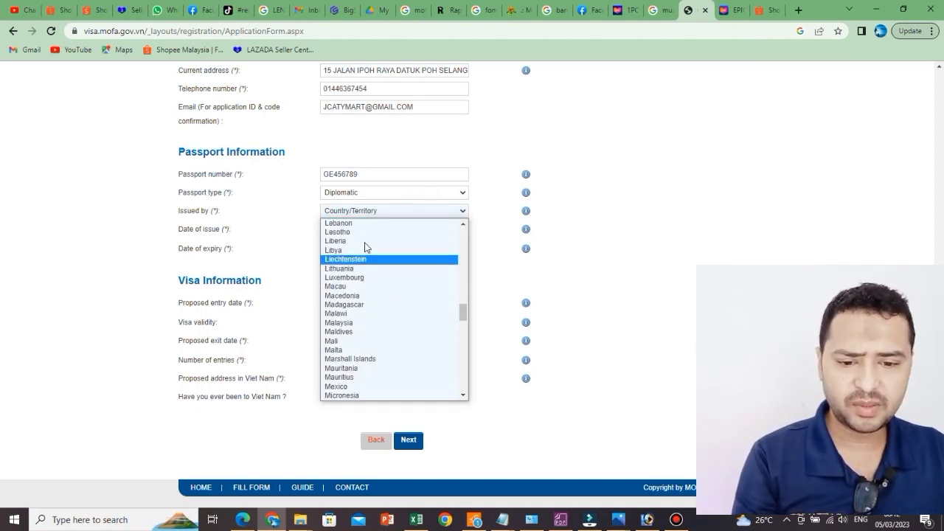
{"action": "scroll", "coordinate": [366, 324], "scroll_direction": "down", "scroll_amount": 4}
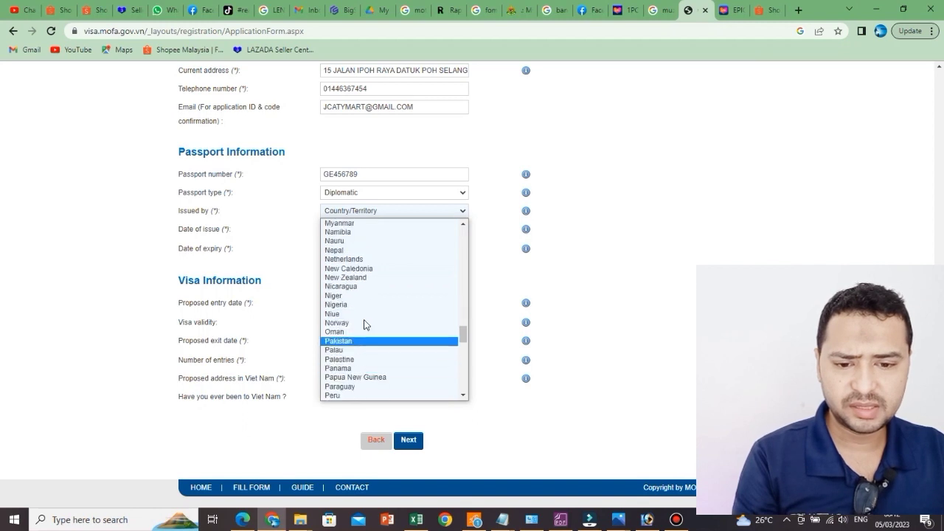
{"action": "scroll", "coordinate": [373, 295], "scroll_direction": "down", "scroll_amount": 5}
{"action": "scroll", "coordinate": [384, 291], "scroll_direction": "up", "scroll_amount": 3}
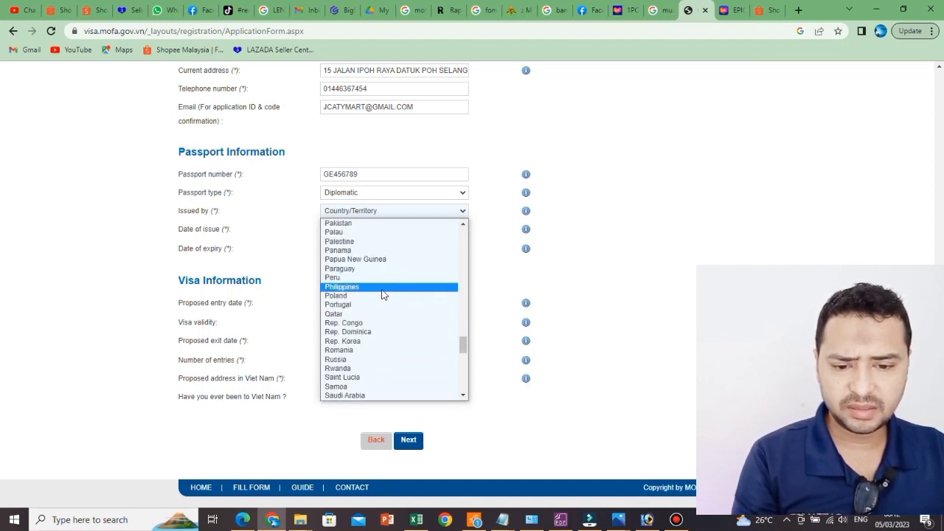
{"action": "scroll", "coordinate": [376, 377], "scroll_direction": "down", "scroll_amount": 5}
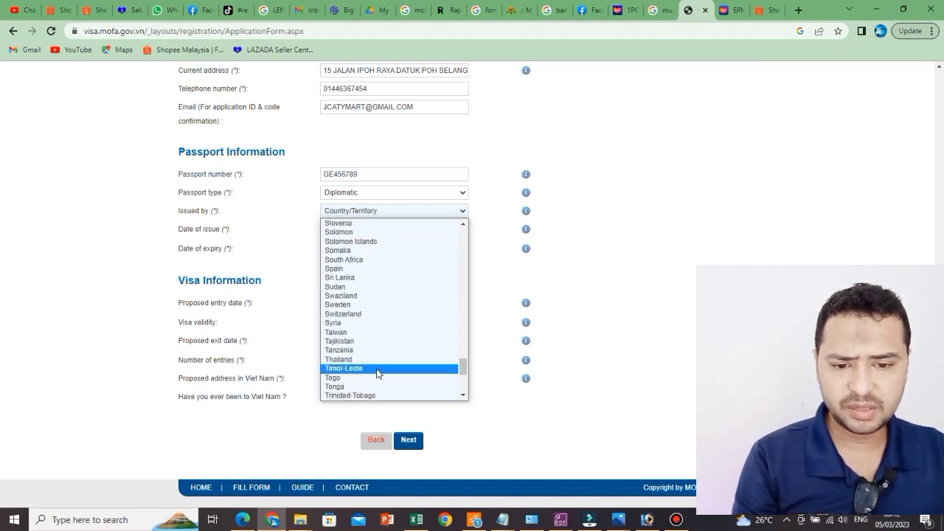
{"action": "scroll", "coordinate": [376, 374], "scroll_direction": "up", "scroll_amount": 5}
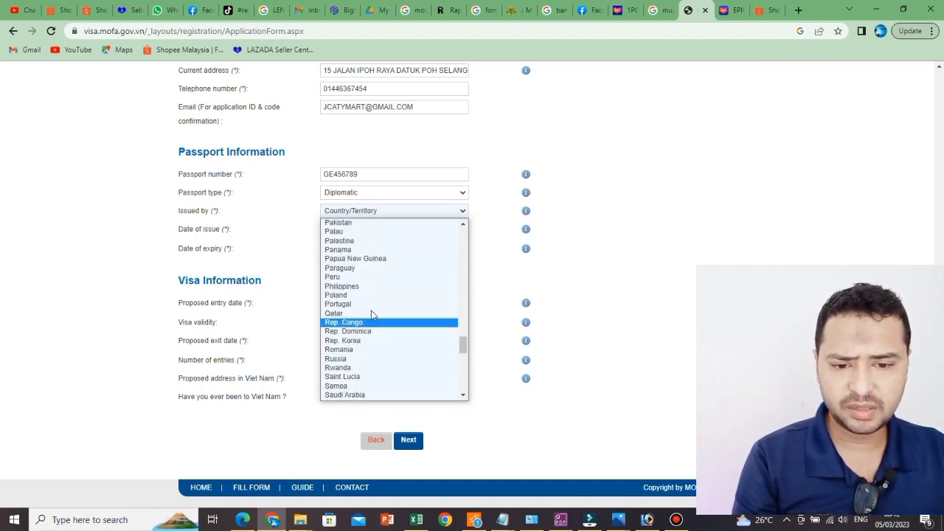
{"action": "left_click", "coordinate": [378, 223]}
Step: Enter 04/02/2022 as the date of issue, fixing the mistyped digits
{"action": "left_click", "coordinate": [356, 230]}
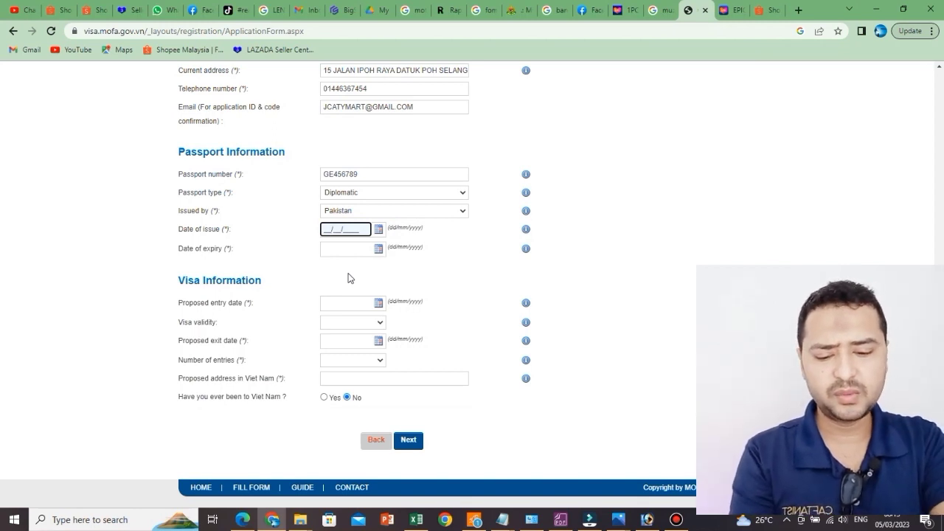
{"action": "type", "text": "24/20__"}
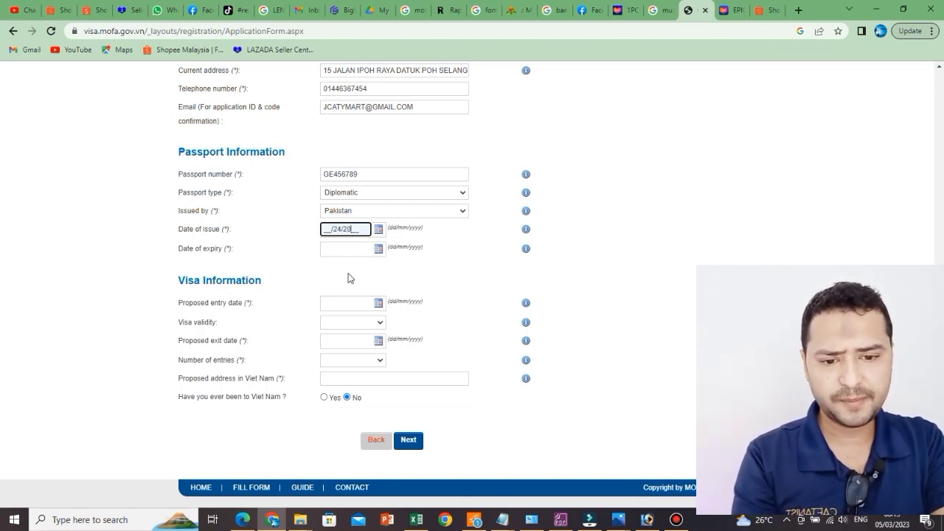
{"action": "key", "text": "BackSpace"}
{"action": "key", "text": "BackSpace"}
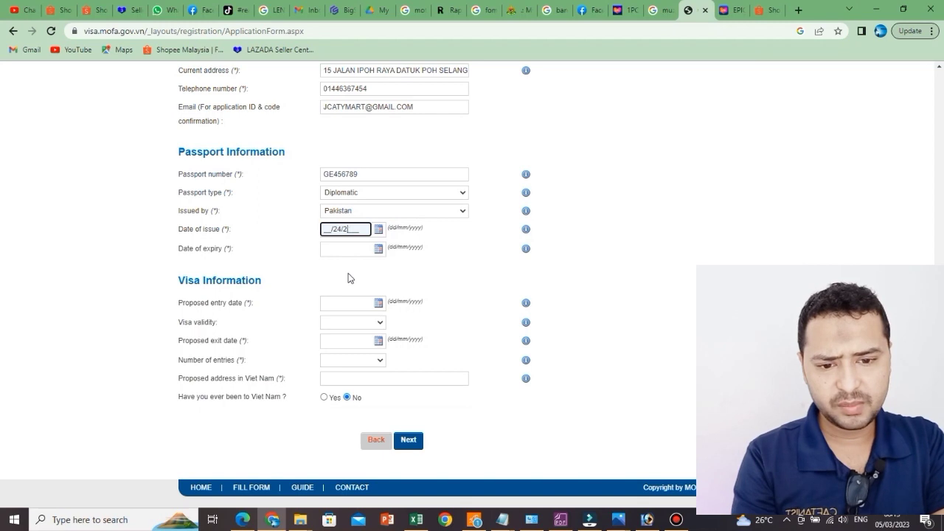
{"action": "type", "text": "0"}
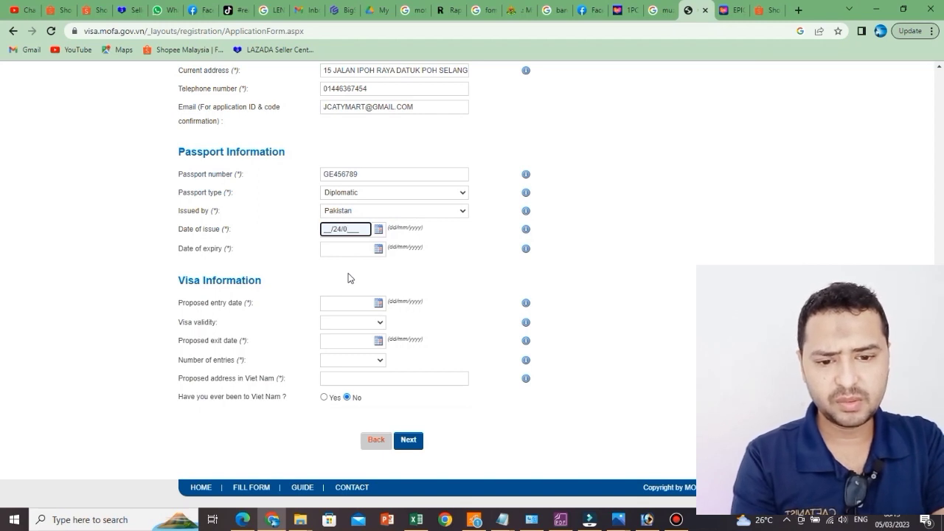
{"action": "type", "text": "2"}
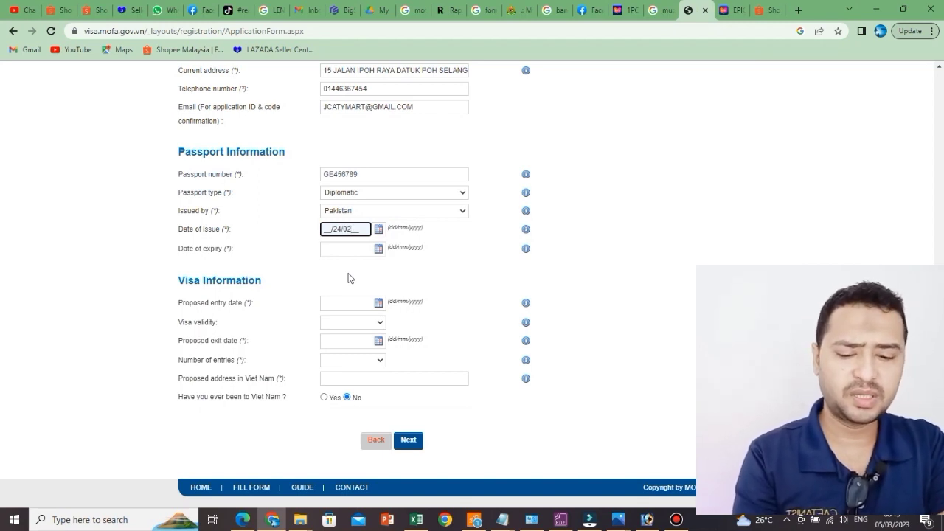
{"action": "type", "text": "1"}
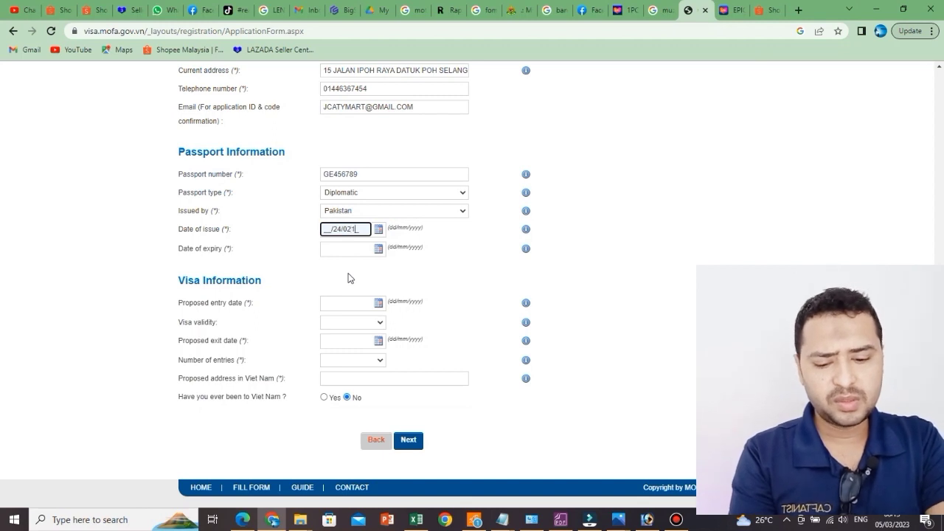
{"action": "key", "text": "BackSpace"}
{"action": "type", "text": "20"}
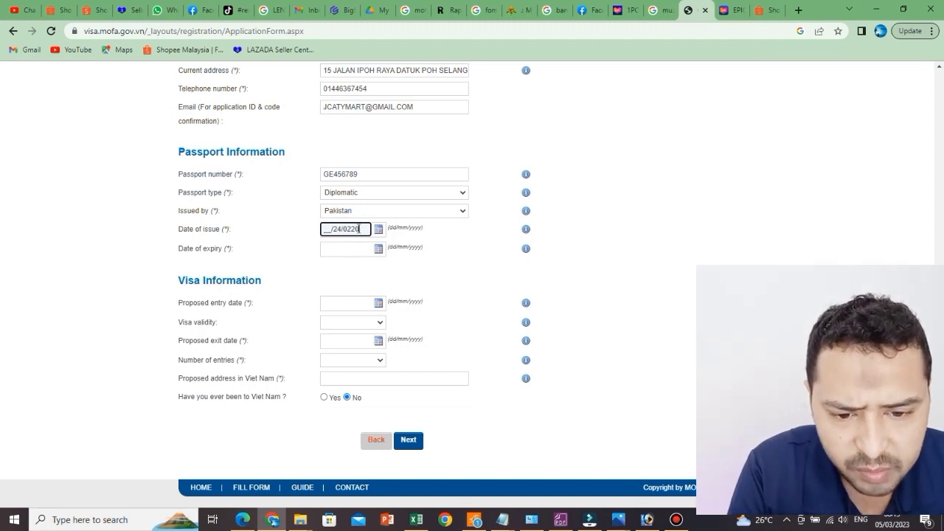
{"action": "left_click", "coordinate": [325, 228]}
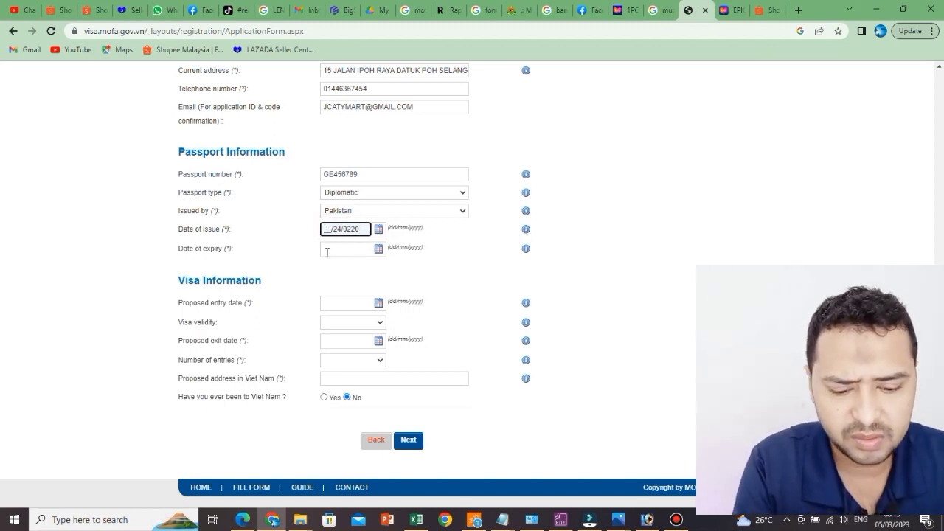
{"action": "type", "text": "1"}
{"action": "type", "text": "0"}
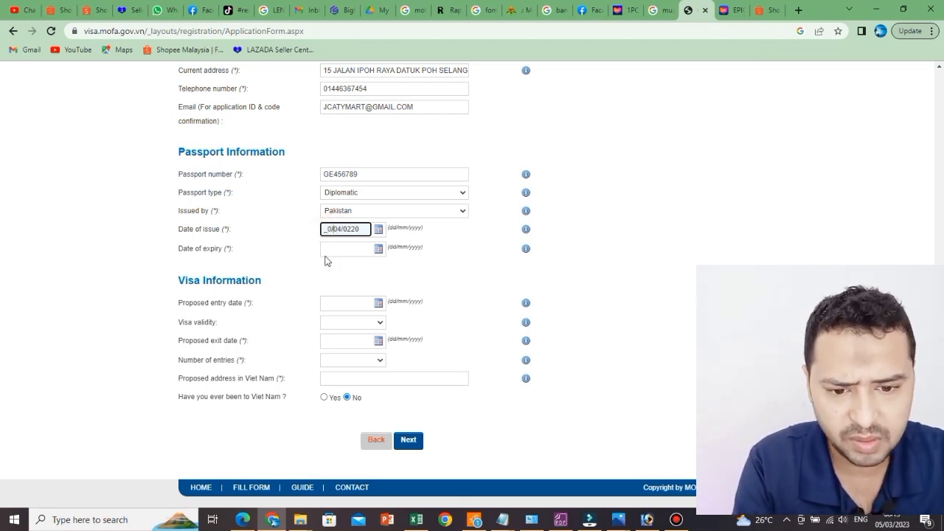
{"action": "key", "text": "BackSpace"}
{"action": "key", "text": "BackSpace"}
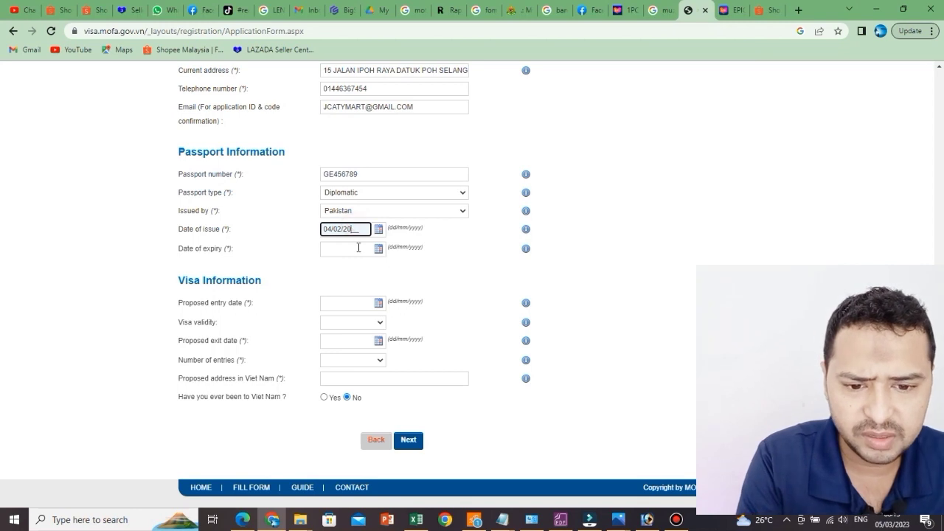
{"action": "type", "text": "22"}
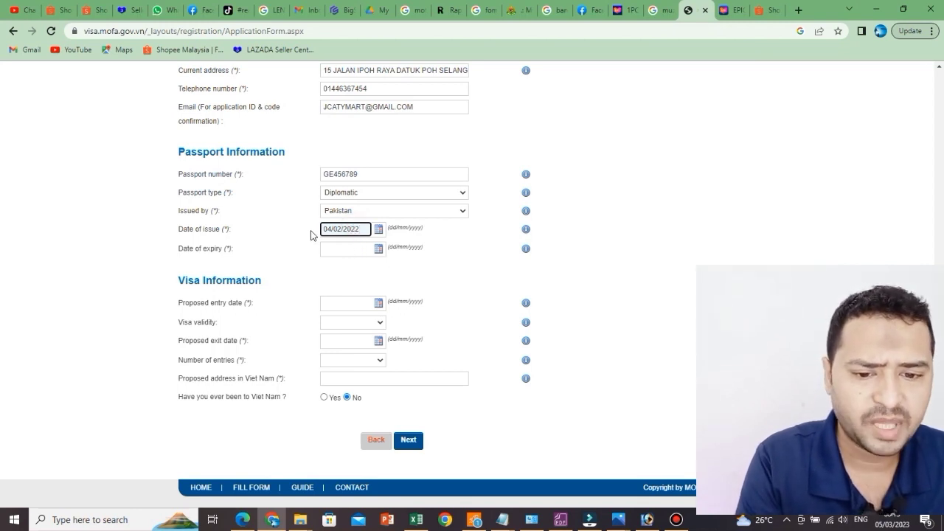
Step: Enter 05/02/2024 as the passport's date of expiry, removing the stray blank and typos
{"action": "left_click", "coordinate": [350, 248]}
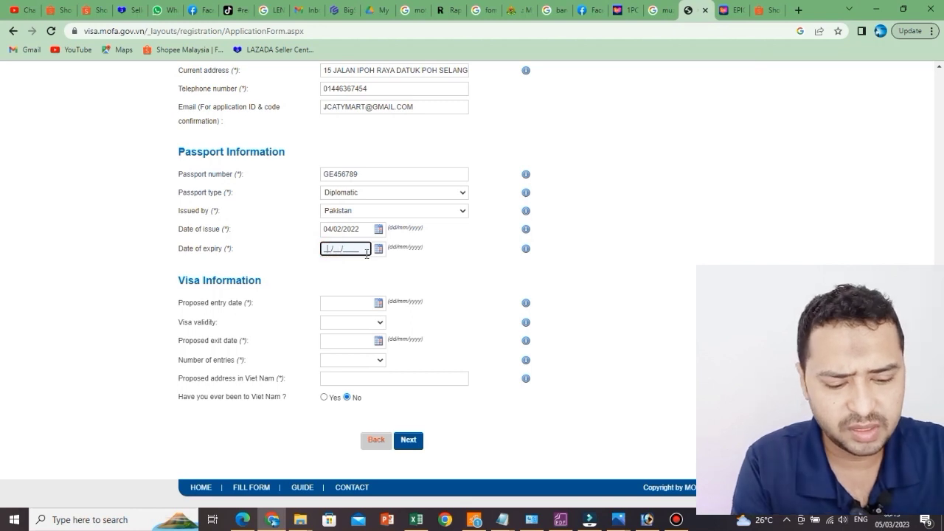
{"action": "type", "text": "0/5_/____"}
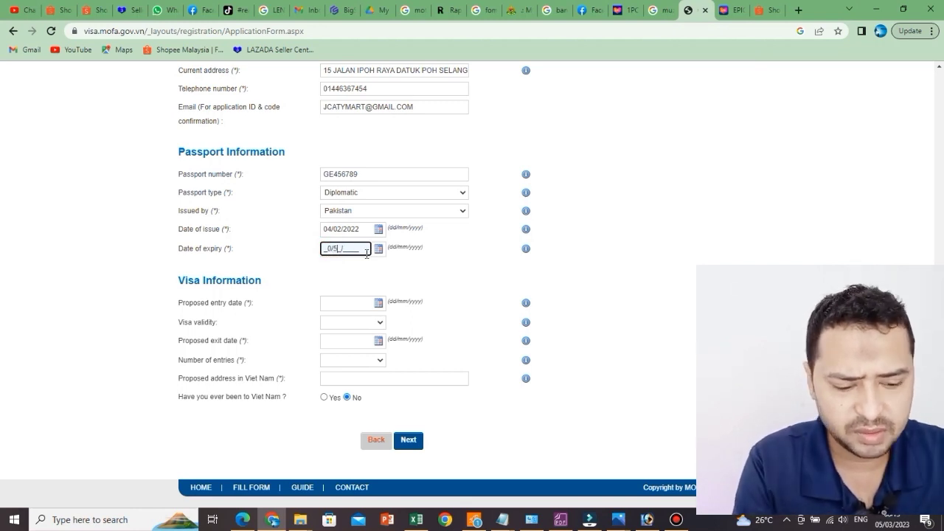
{"action": "key", "text": "BackSpace"}
{"action": "key", "text": "BackSpace"}
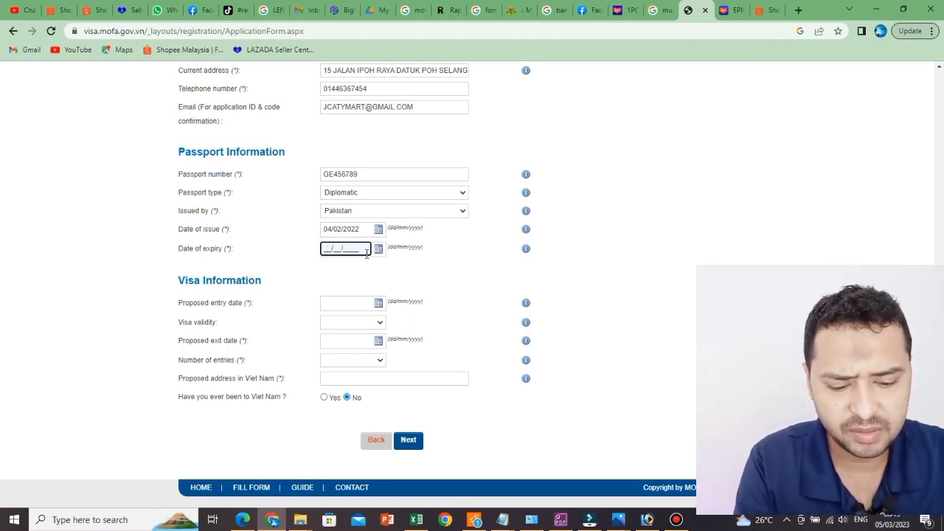
{"action": "type", "text": "0/50/22__"}
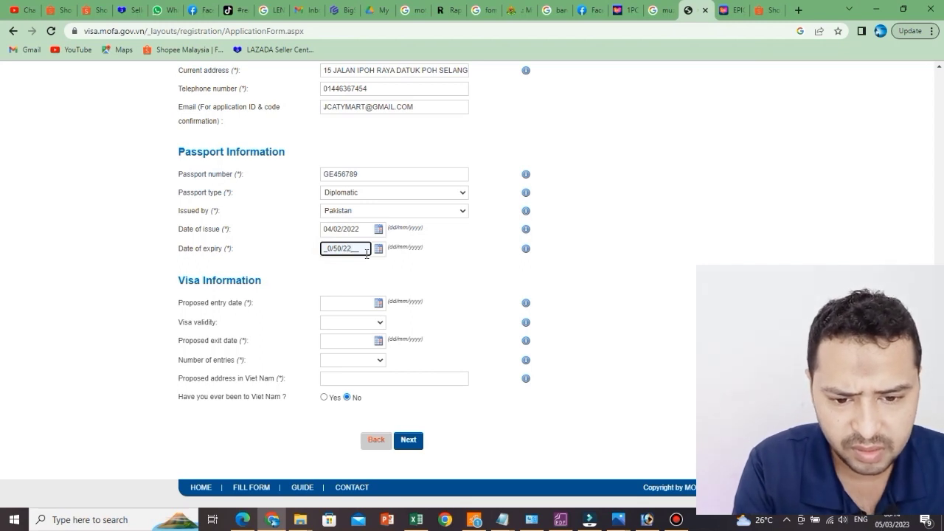
{"action": "left_click", "coordinate": [333, 245]}
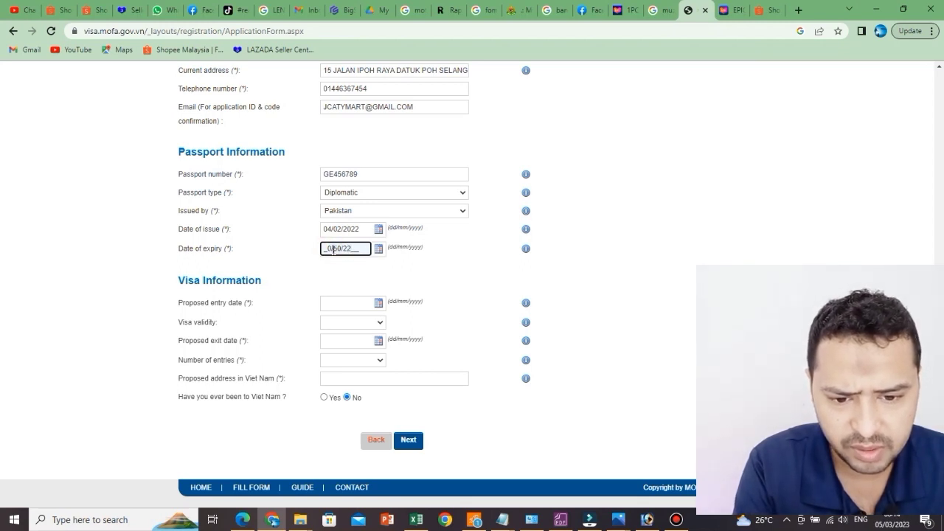
{"action": "left_click", "coordinate": [333, 247]}
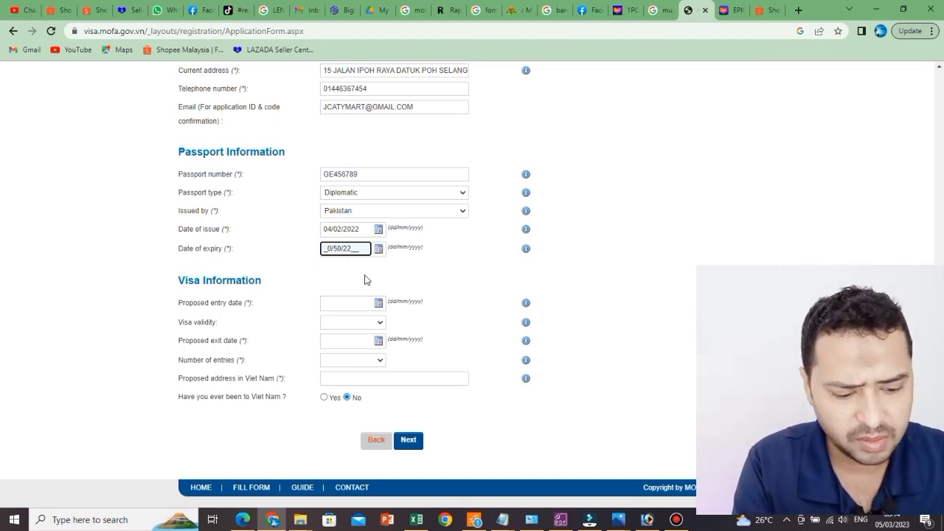
{"action": "key", "text": "BackSpace"}
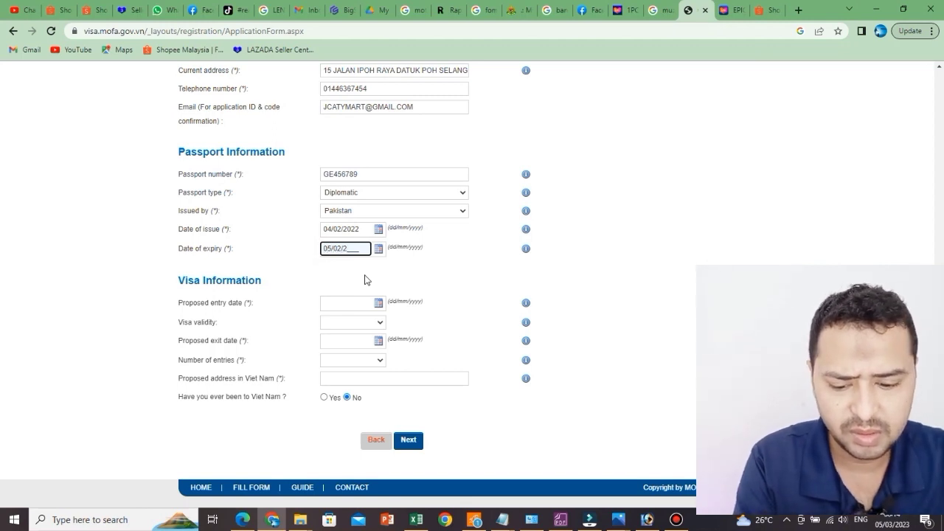
{"action": "type", "text": "024"}
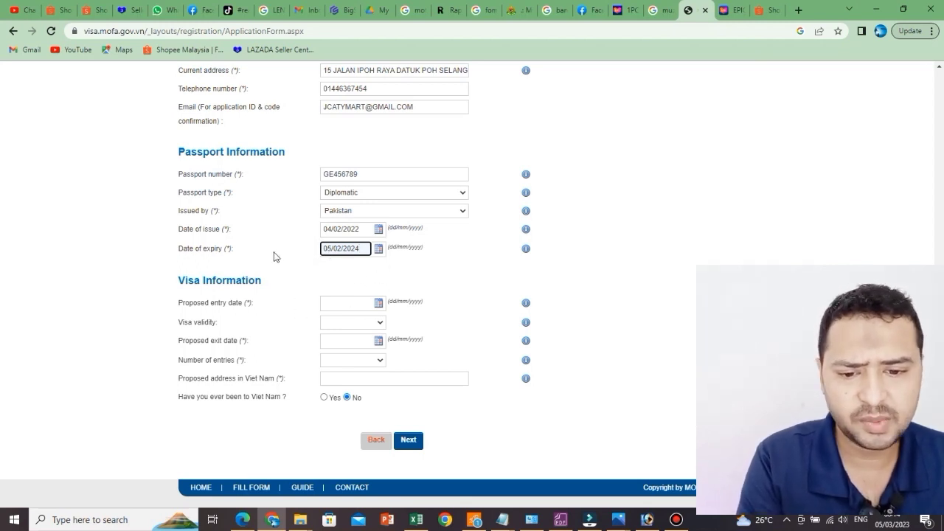
{"action": "scroll", "coordinate": [401, 270], "scroll_direction": "down", "scroll_amount": 1}
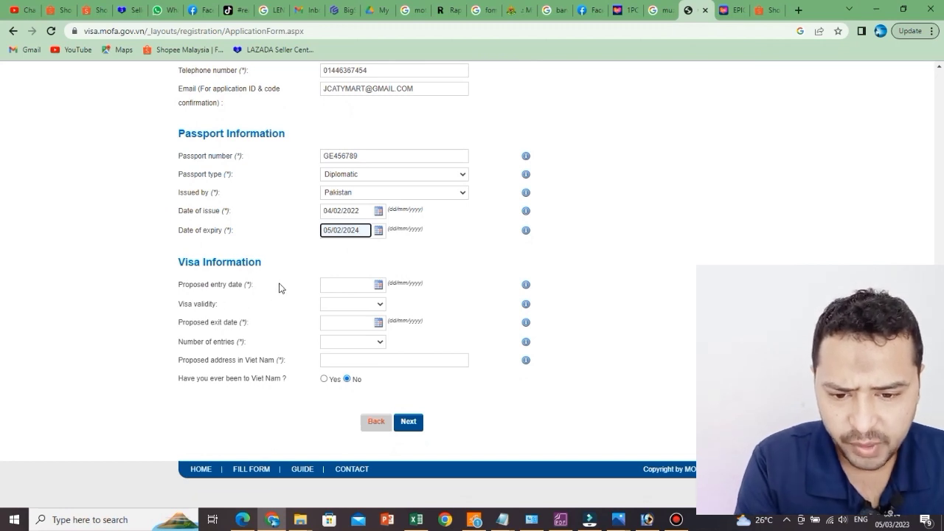
Step: Enter 18/03/2023 as the proposed entry date, deleting the stray blanks
{"action": "left_click", "coordinate": [347, 284]}
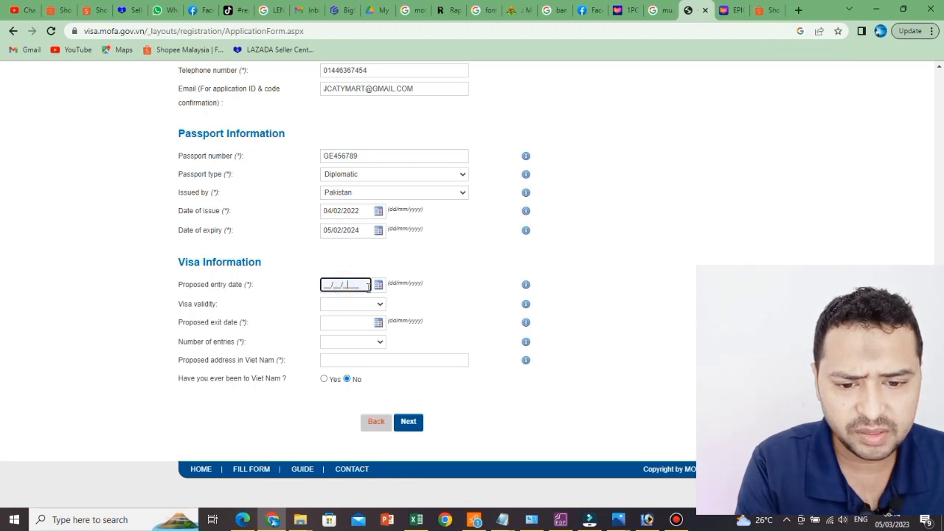
{"action": "left_click", "coordinate": [327, 283]}
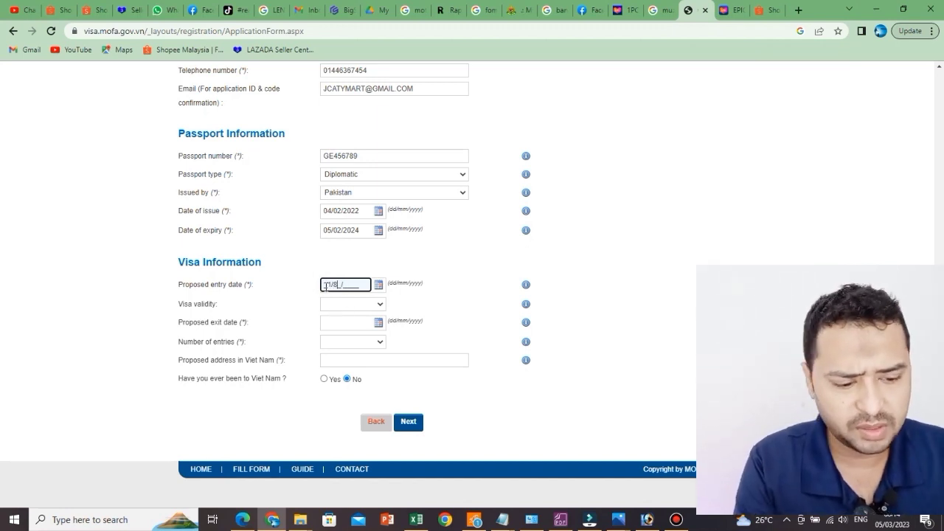
{"action": "left_click", "coordinate": [327, 284]}
{"action": "key", "text": "Delete"}
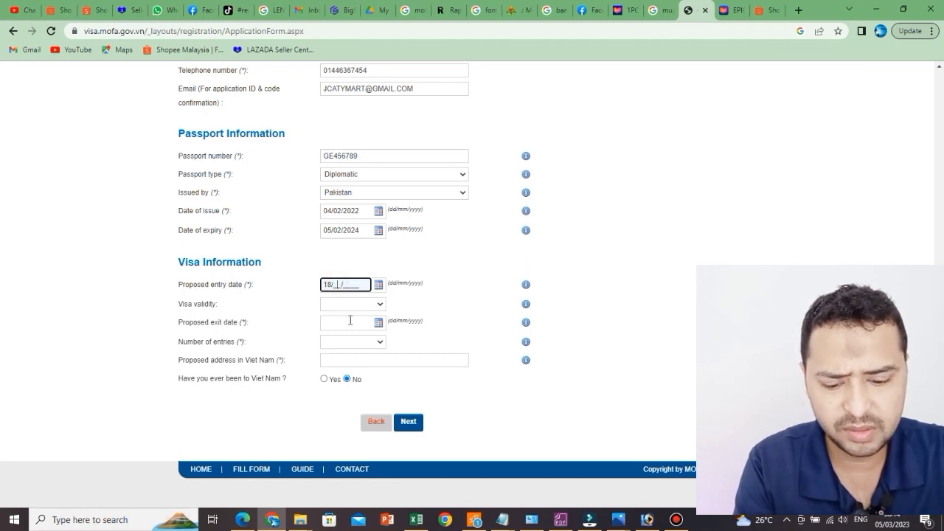
{"action": "type", "text": "0/"}
{"action": "type", "text": "3/"}
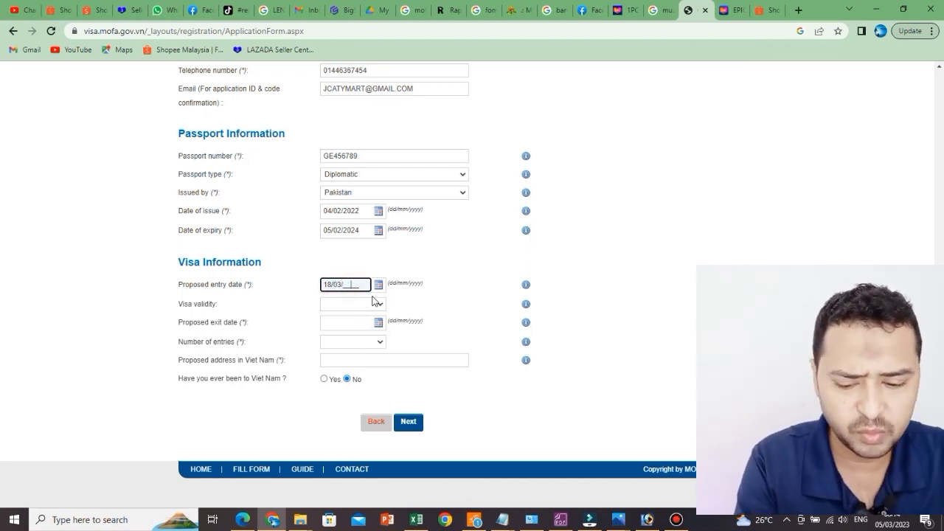
{"action": "type", "text": "20"}
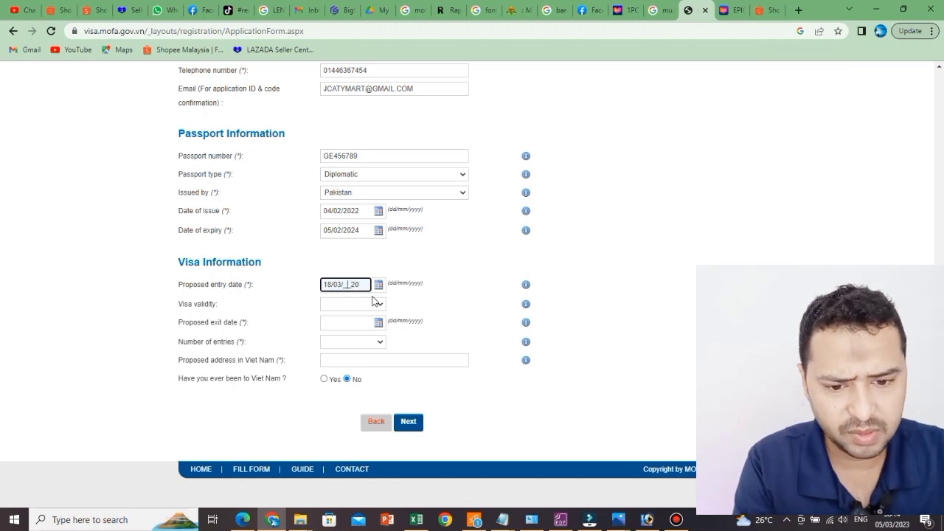
{"action": "key", "text": "Delete"}
{"action": "key", "text": "Delete"}
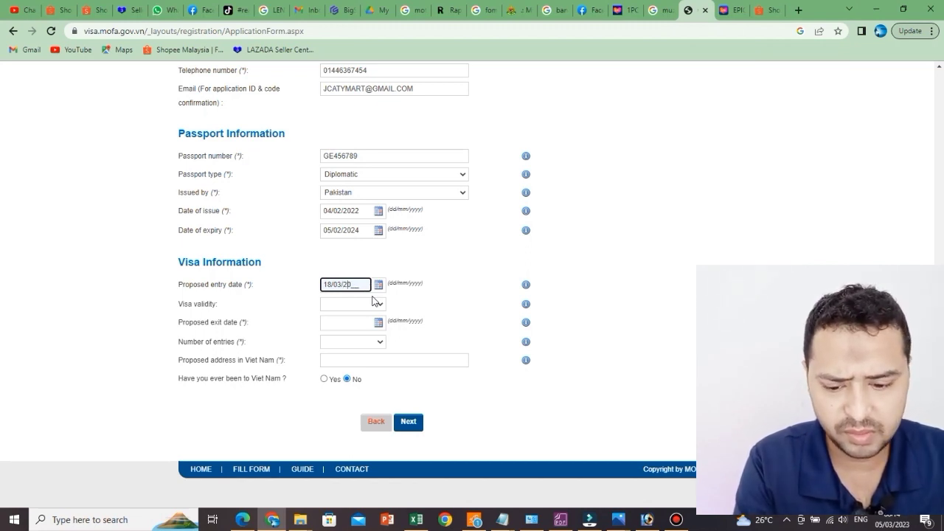
{"action": "type", "text": "23"}
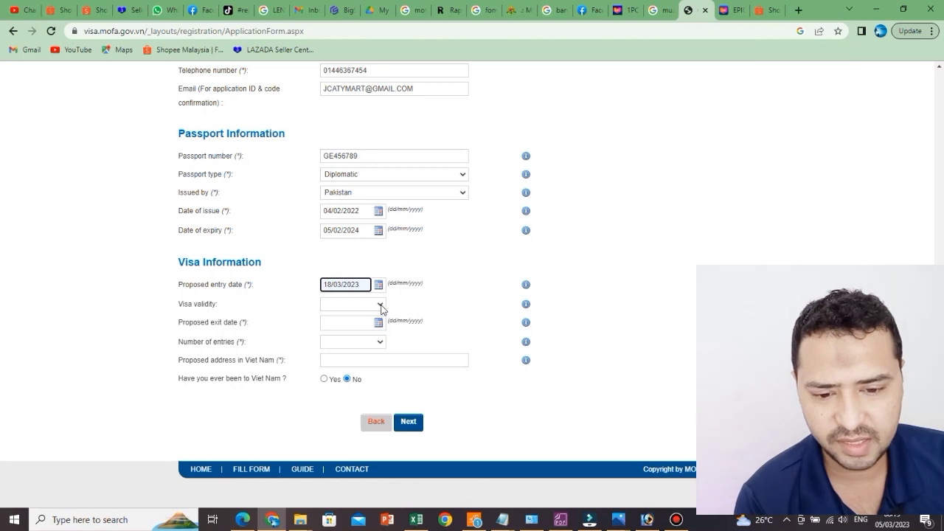
Step: Choose 30 day visa validity so the exit date fills in as 17/04/2023
{"action": "left_click", "coordinate": [380, 306]}
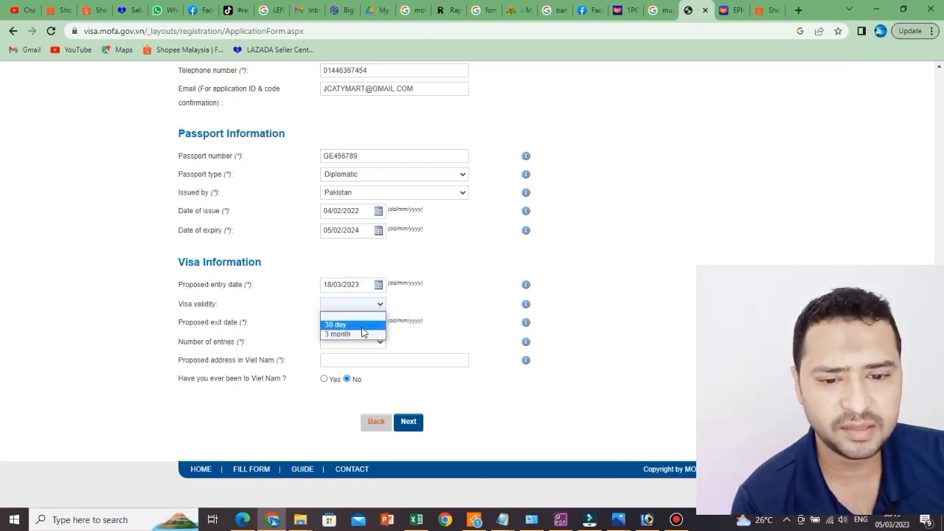
{"action": "left_click", "coordinate": [361, 326]}
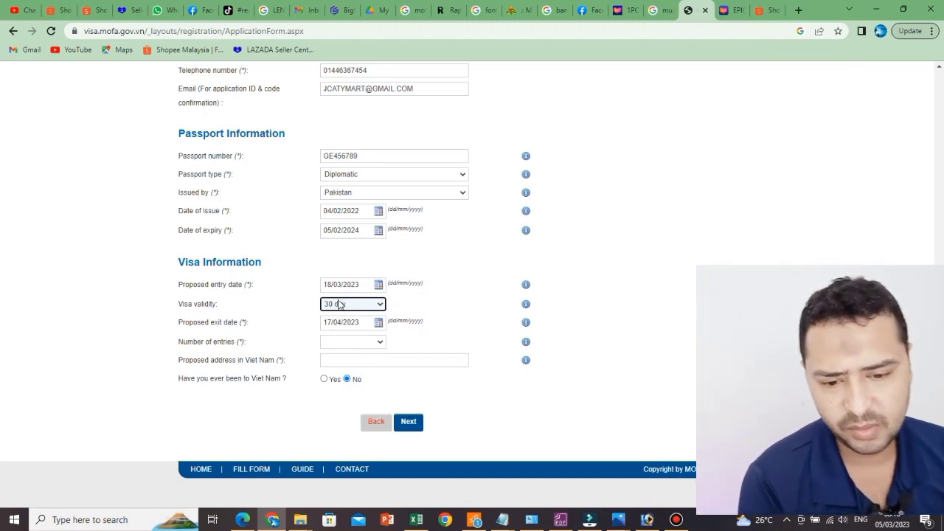
{"action": "left_click", "coordinate": [367, 342]}
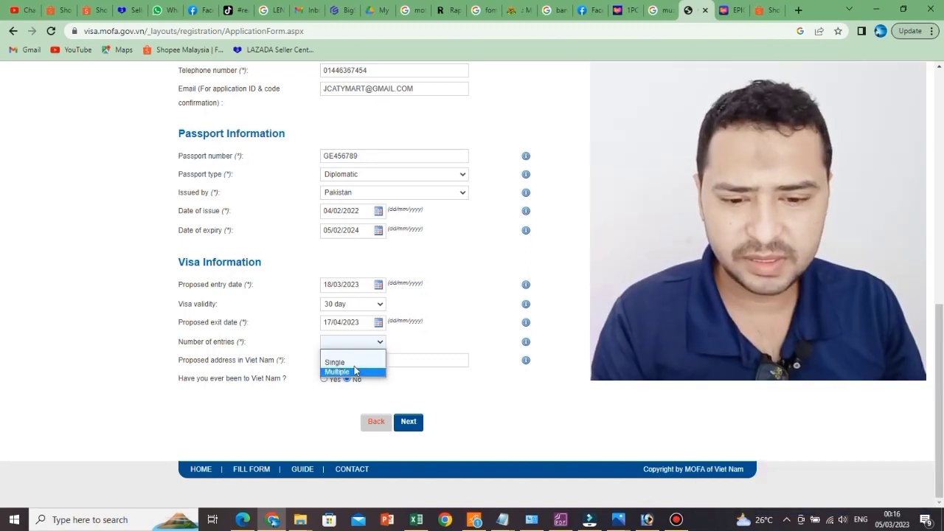
Step: Set Number of entries to Single
{"action": "left_click", "coordinate": [354, 364]}
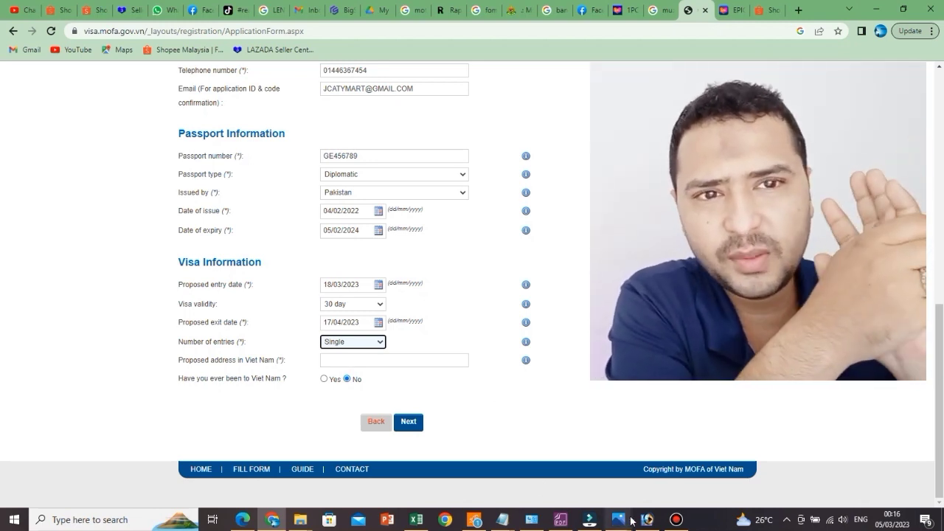
{"action": "left_click", "coordinate": [674, 521]}
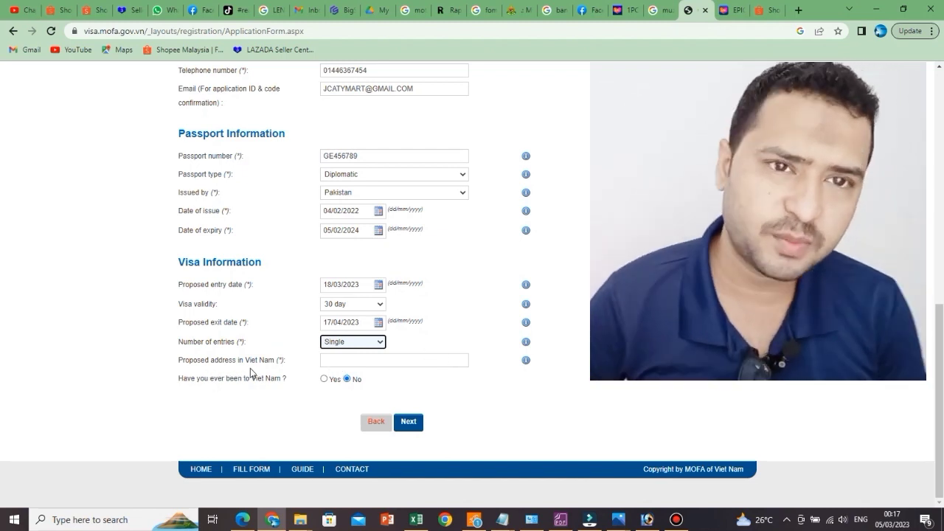
{"action": "left_click", "coordinate": [380, 357]}
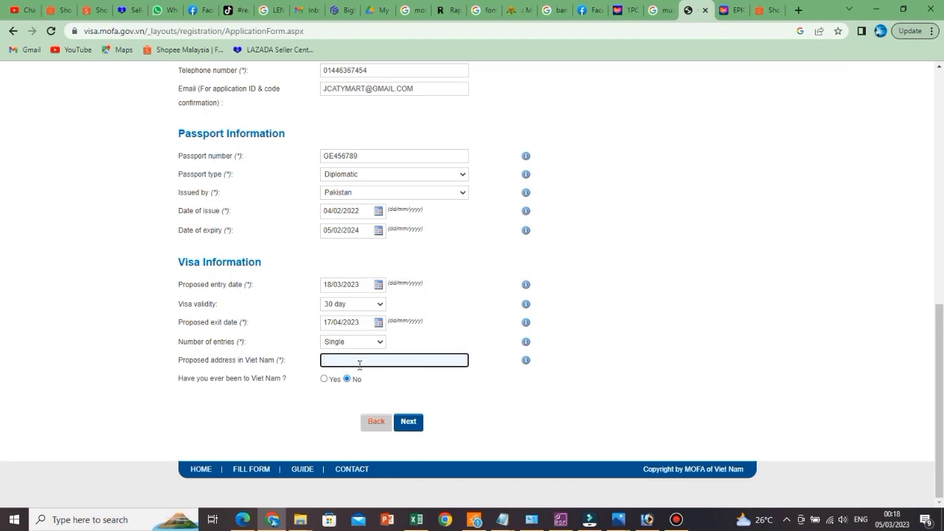
Step: Type the proposed address in Viet Nam and continue to step 3 with Next
{"action": "type", "text": "HGD JDHFJK  14 JHEJHE VET"}
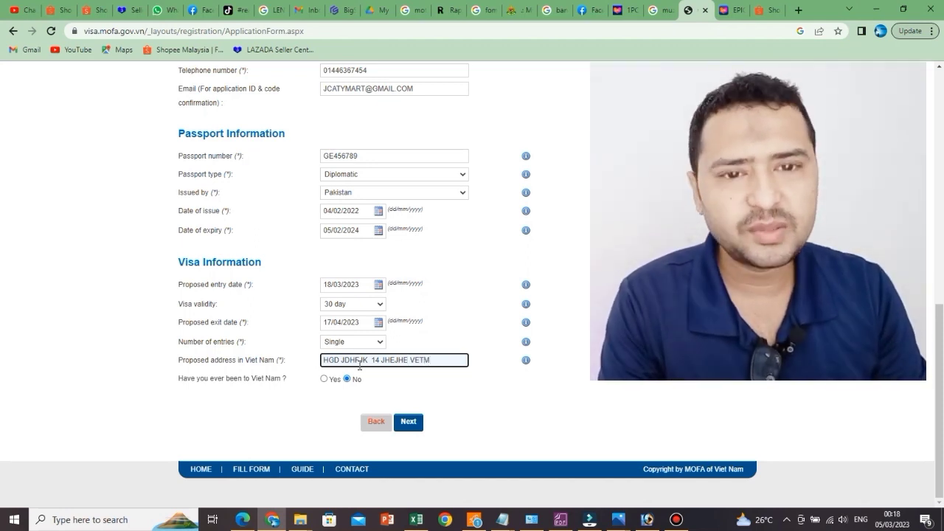
{"action": "type", "text": "NAM"}
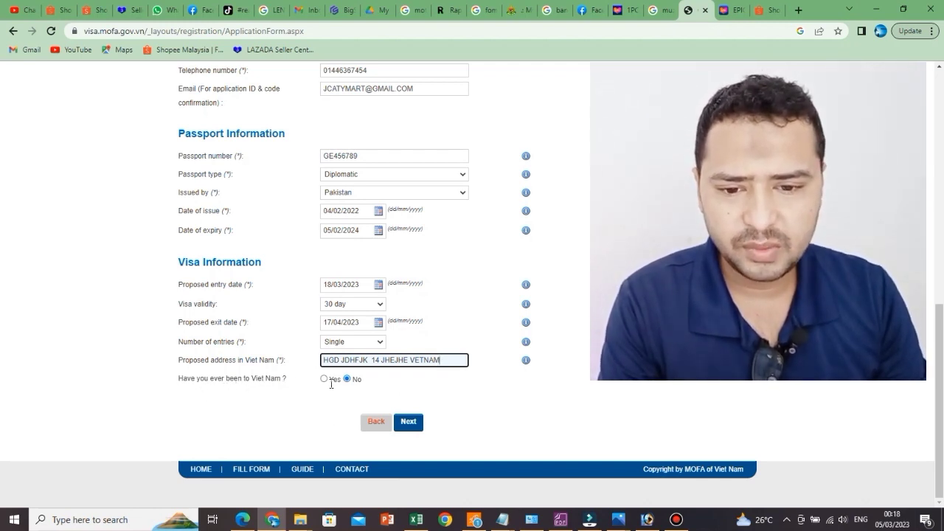
{"action": "left_click", "coordinate": [413, 423]}
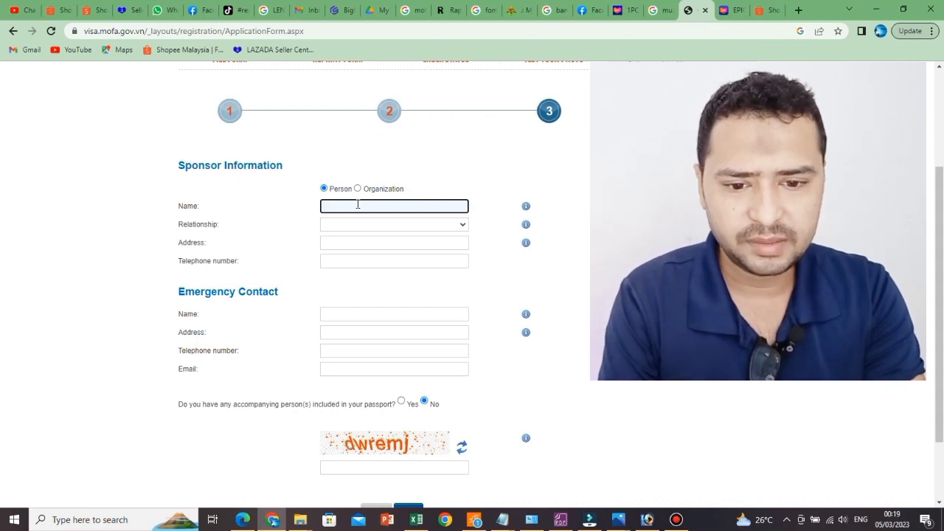
Step: Enter the sponsor's name in the Name field, correcting its last letter
{"action": "type", "text": "SAIN"}
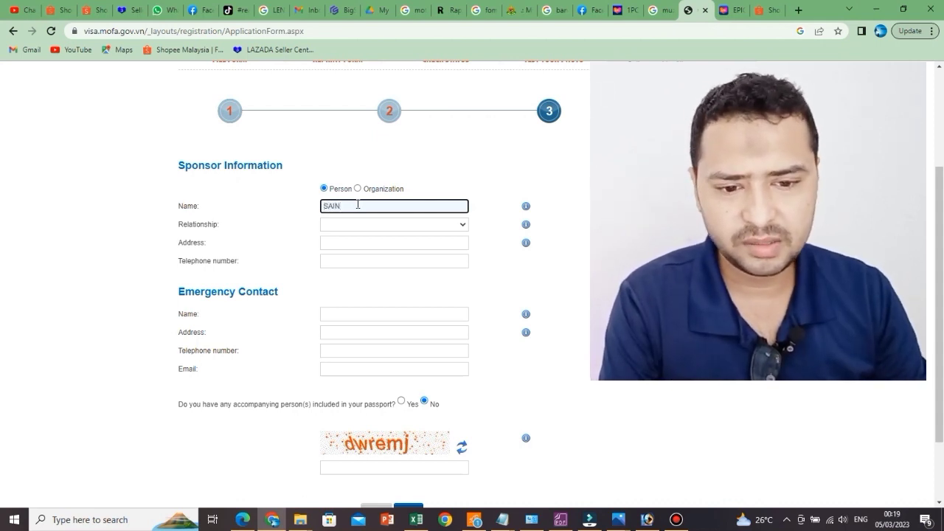
{"action": "key", "text": "BackSpace"}
{"action": "type", "text": "M"}
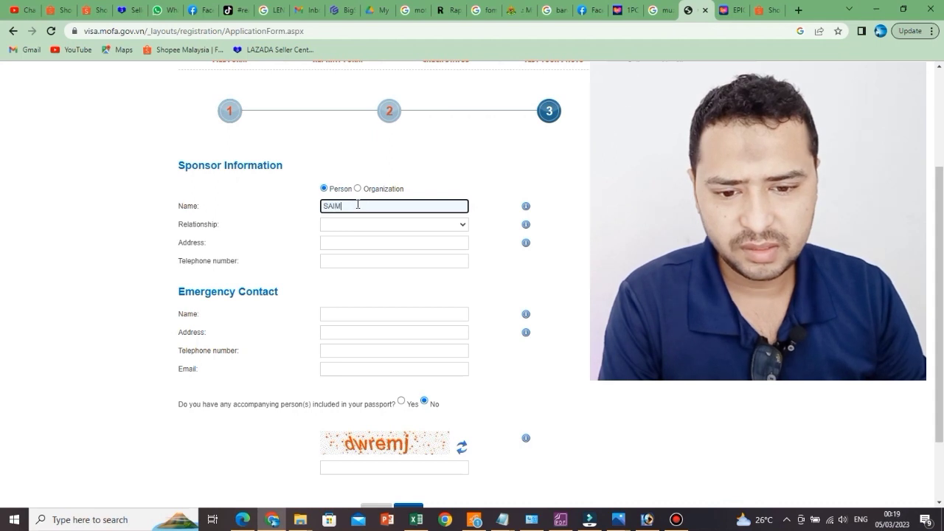
{"action": "key", "text": "Tab"}
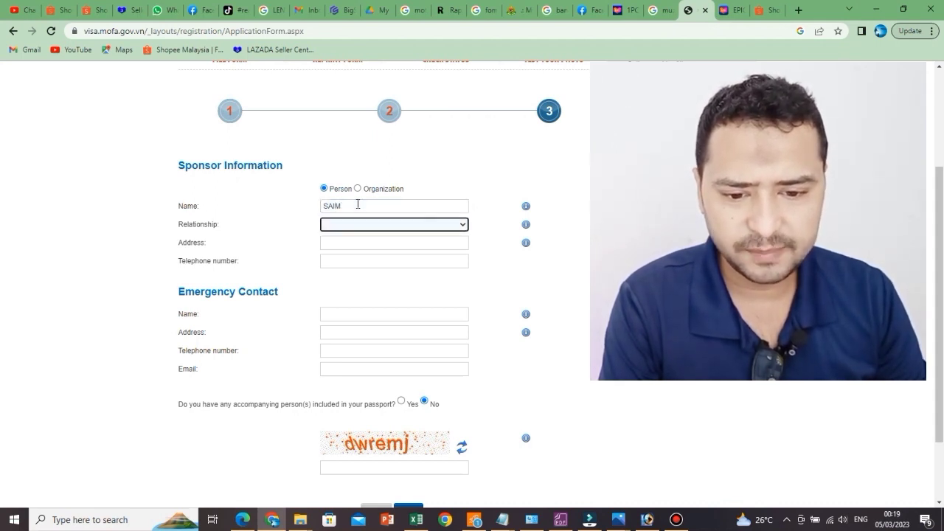
Step: Set the sponsor relationship to Other, replacing the first pick of Elder brother
{"action": "left_click", "coordinate": [444, 225]}
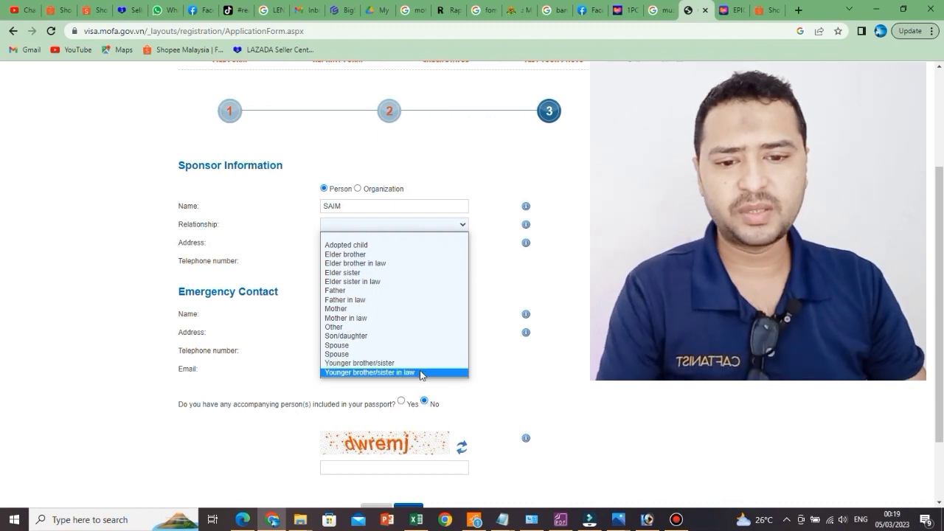
{"action": "left_click", "coordinate": [434, 255]}
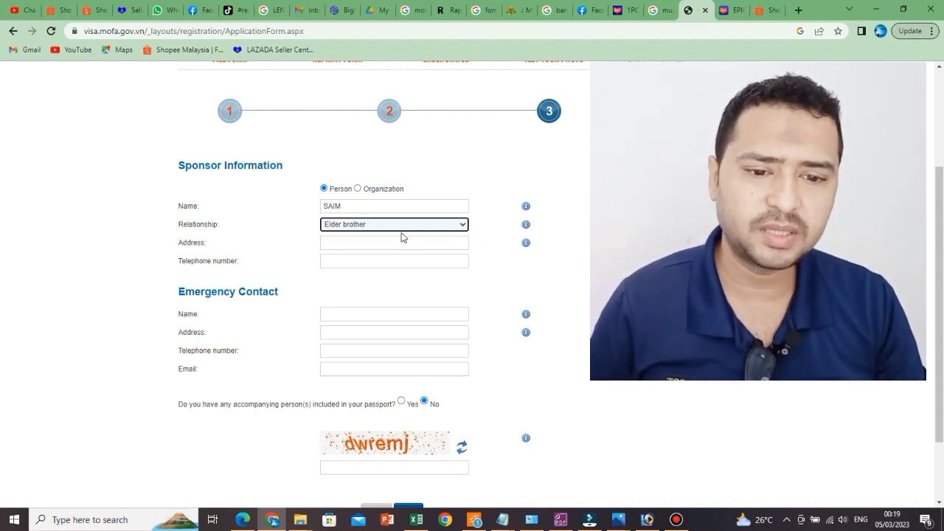
{"action": "left_click", "coordinate": [405, 225]}
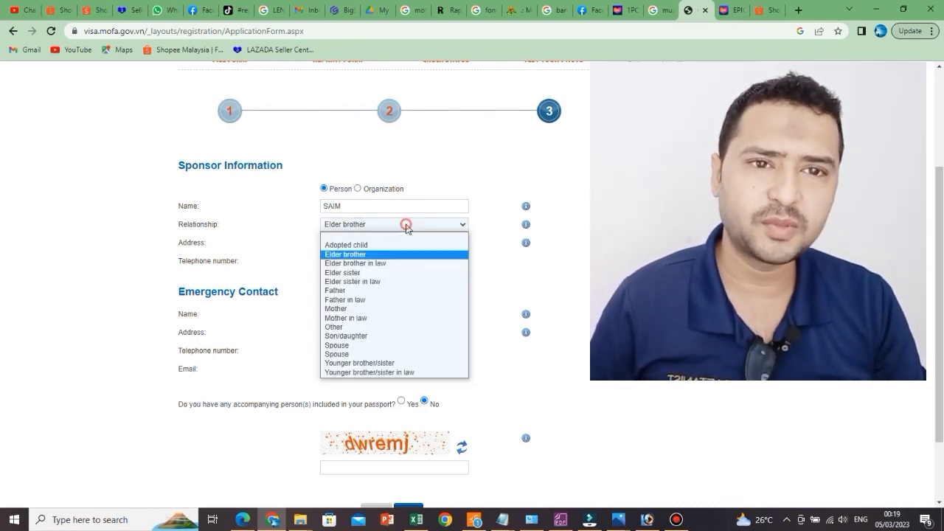
{"action": "left_click", "coordinate": [346, 329]}
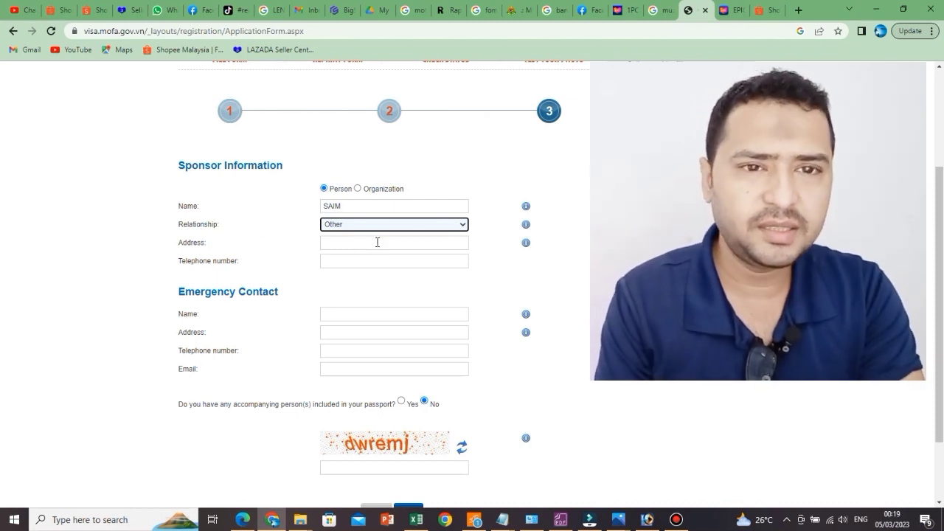
Step: Enter the sponsor's street address and telephone number in the Sponsor Information section
{"action": "left_click", "coordinate": [375, 243]}
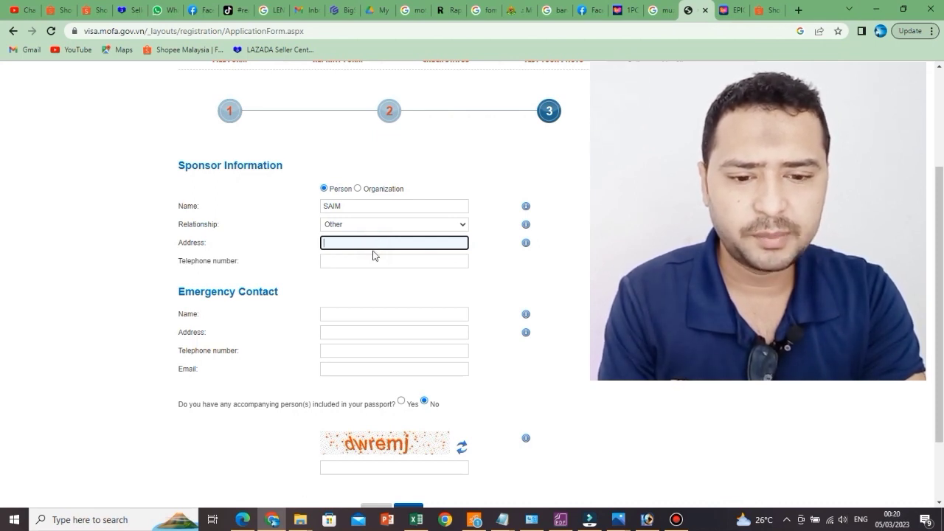
{"action": "type", "text": "HU"}
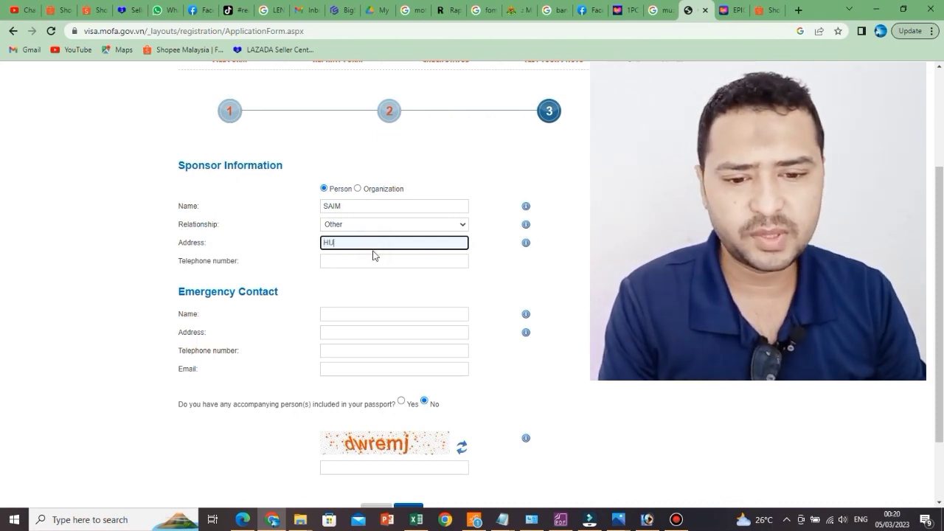
{"action": "type", "text": "ISD IUDGUI SDFHUIS"}
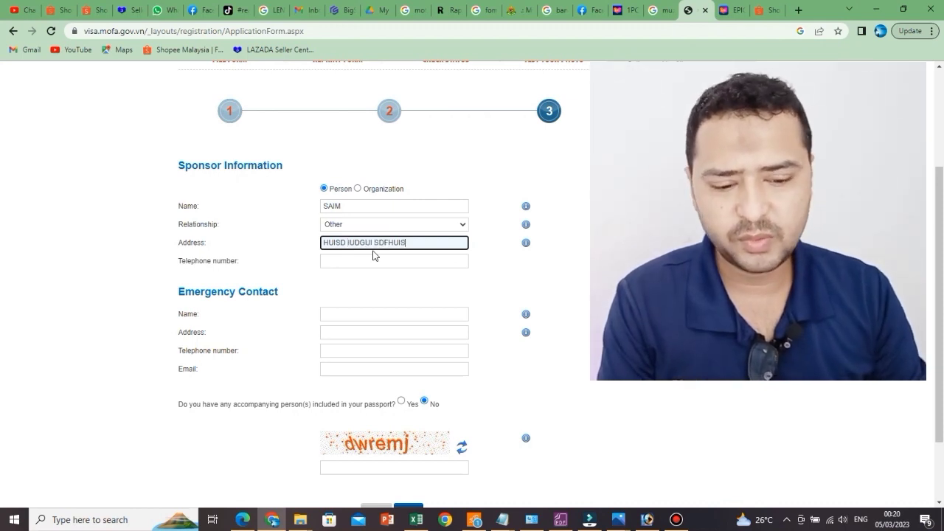
{"action": "type", "text": "ED 1973 DUYHUIS"}
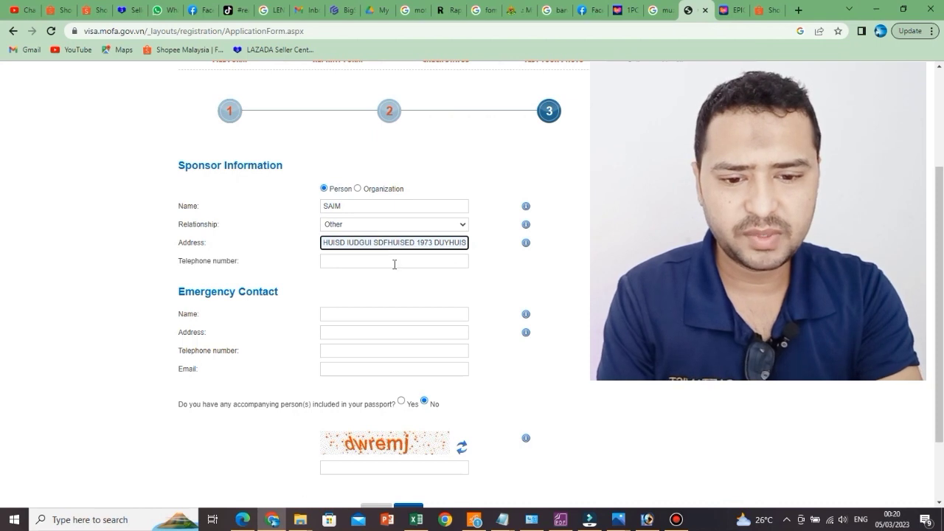
{"action": "left_click", "coordinate": [395, 263]}
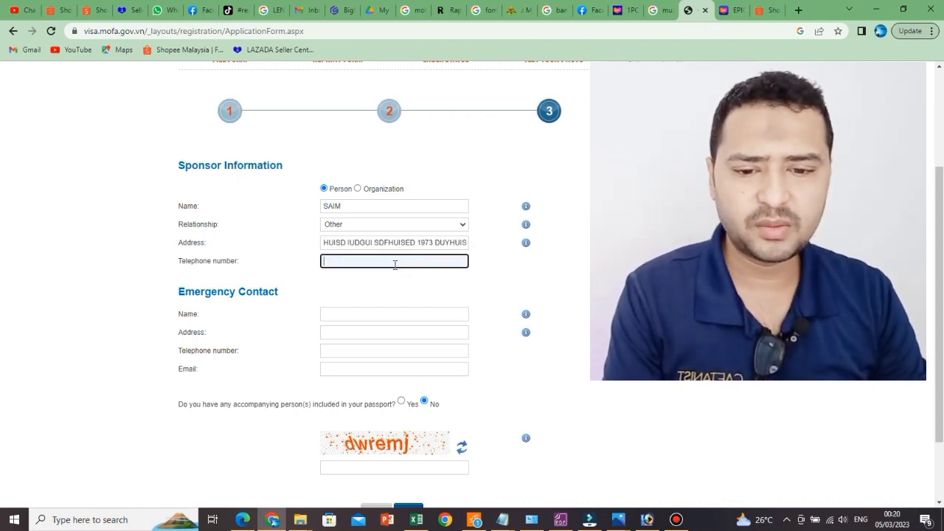
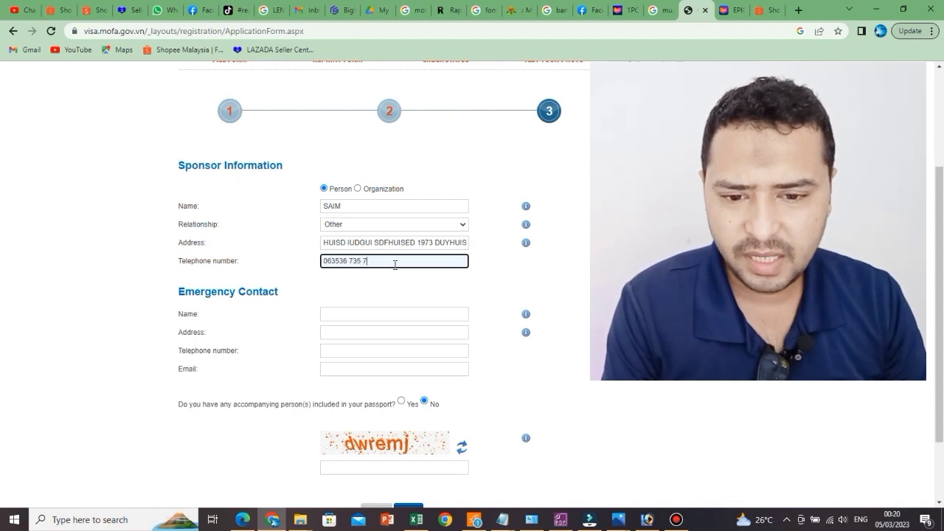
{"action": "scroll", "coordinate": [361, 310], "scroll_direction": "down", "scroll_amount": 2}
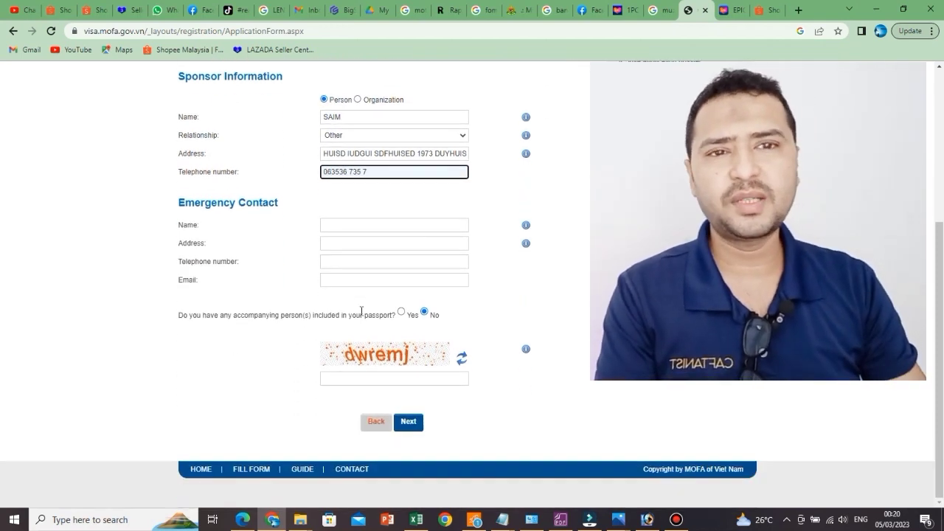
Step: Enter the emergency contact's name and address
{"action": "left_click", "coordinate": [394, 230]}
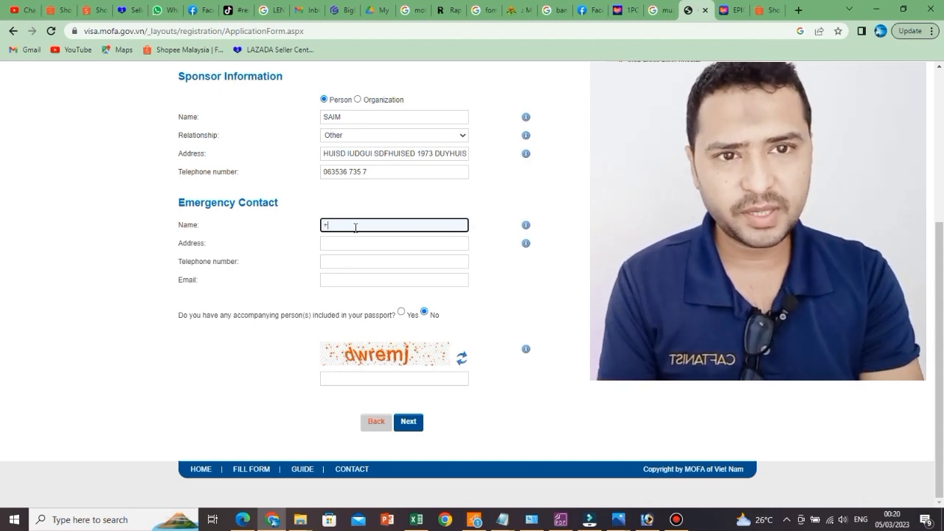
{"action": "type", "text": "9"}
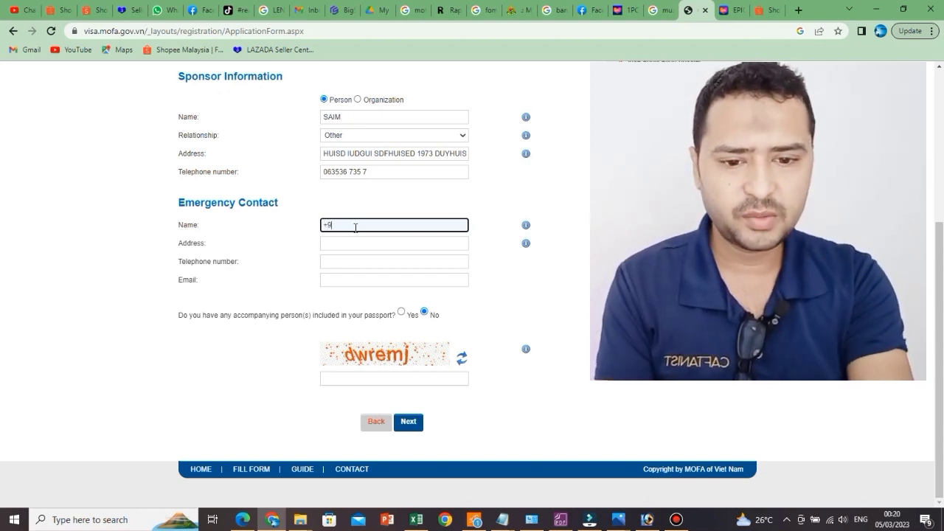
{"action": "type", "text": "2"}
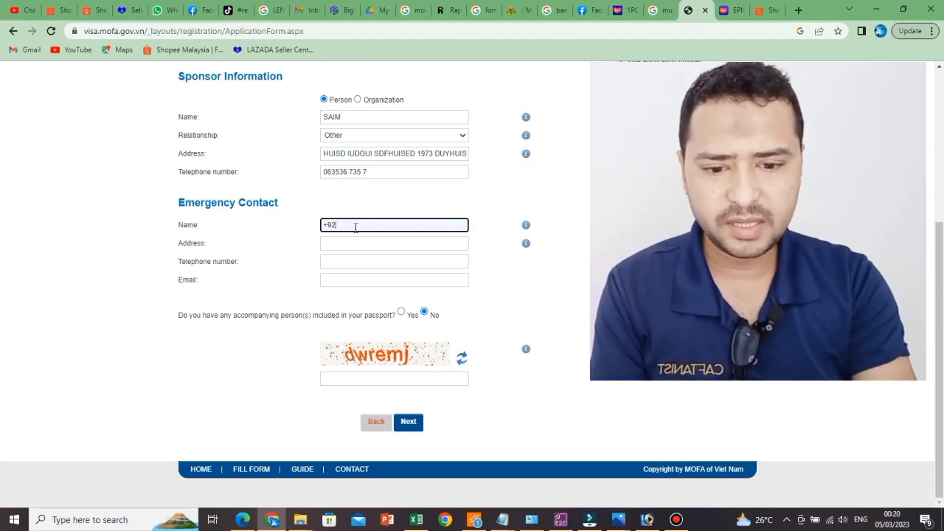
{"action": "type", "text": "98765678"}
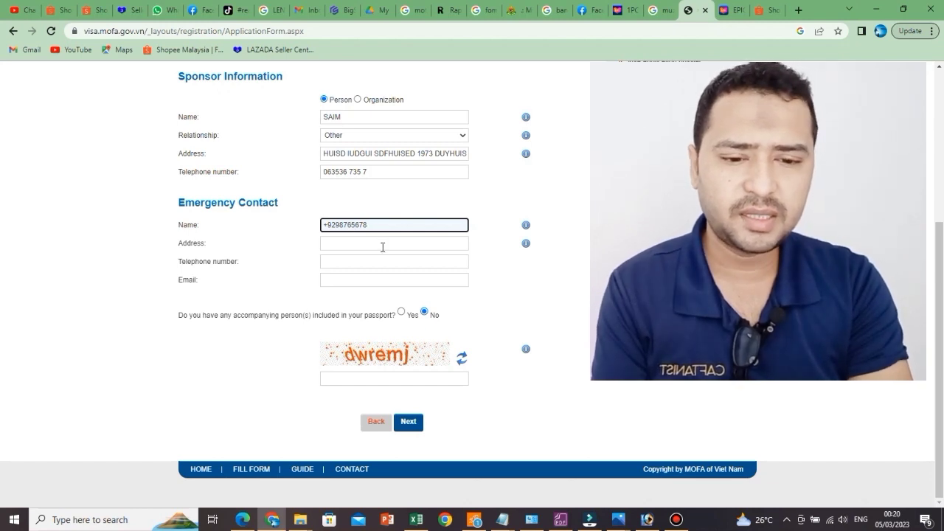
{"action": "left_click", "coordinate": [382, 247]}
{"action": "type", "text": "YHJDG"}
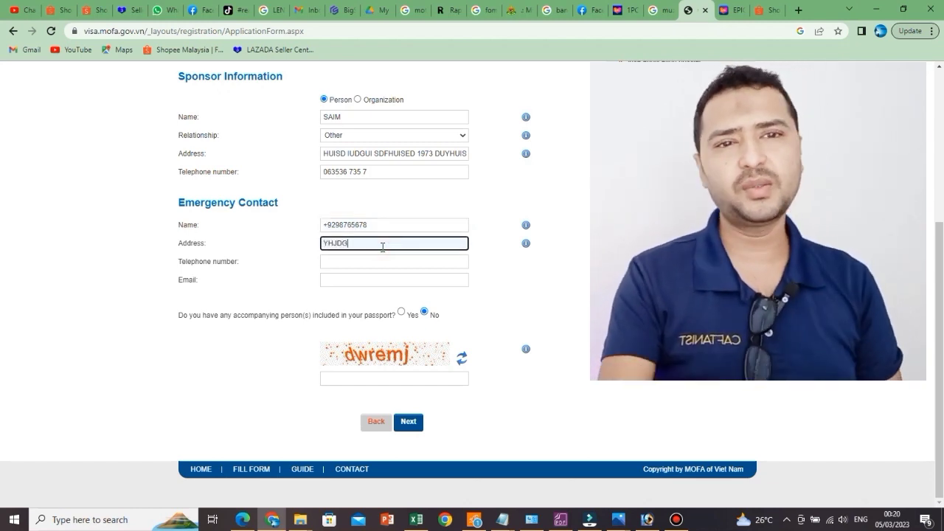
{"action": "type", "text": "SU IUA UI HIAG DUIAWUI DUI"}
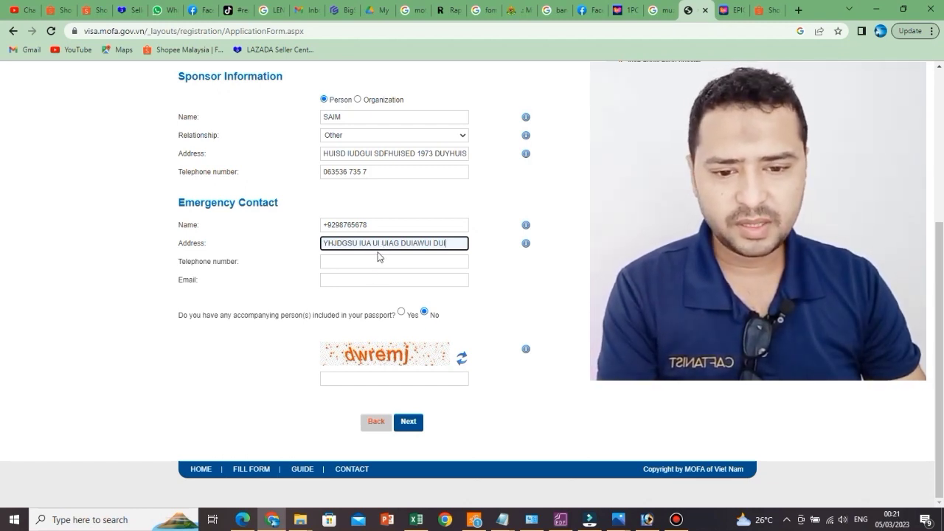
Step: Correct the emergency contact's name, then enter their telephone number and e-mail address
{"action": "left_click", "coordinate": [378, 258]}
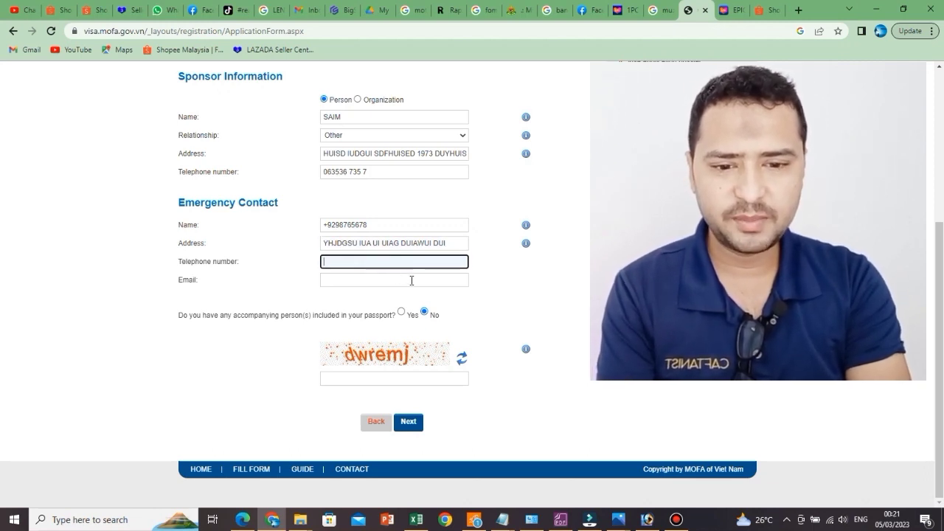
{"action": "left_click_drag", "start_coordinate": [400, 228], "coordinate": [298, 221]}
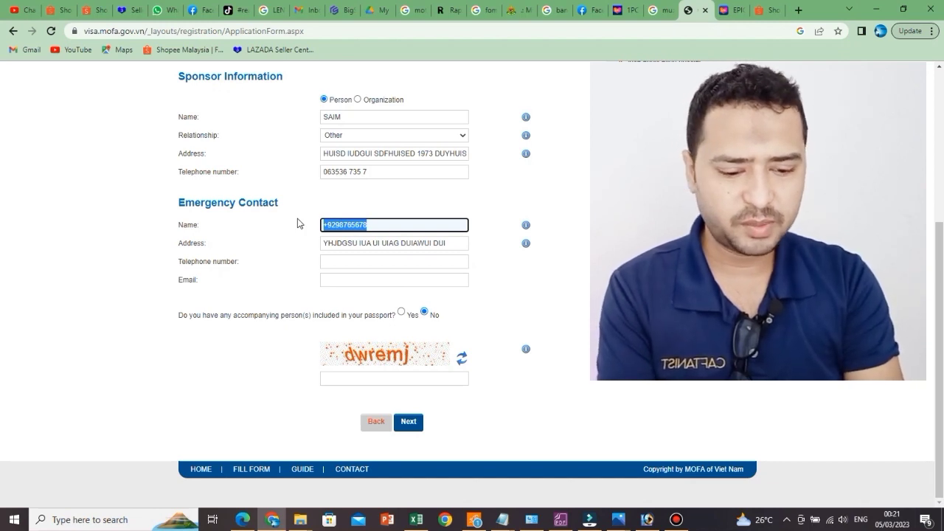
{"action": "type", "text": "OOIDH"}
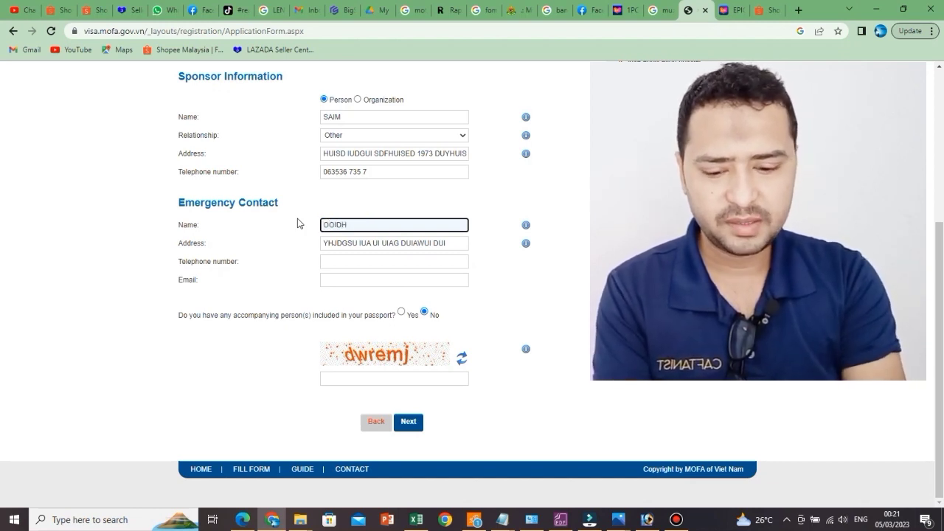
{"action": "left_click", "coordinate": [373, 262]}
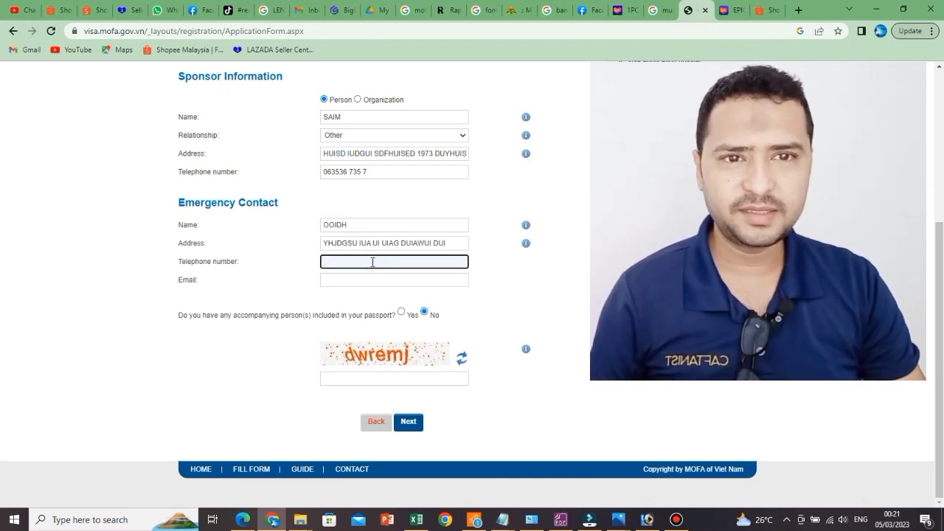
{"action": "type", "text": "+9"}
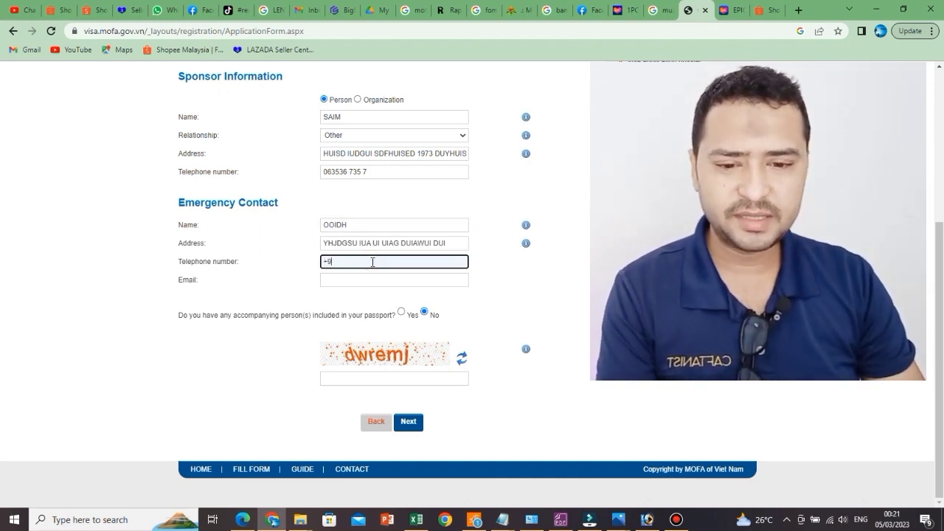
{"action": "type", "text": "209876"}
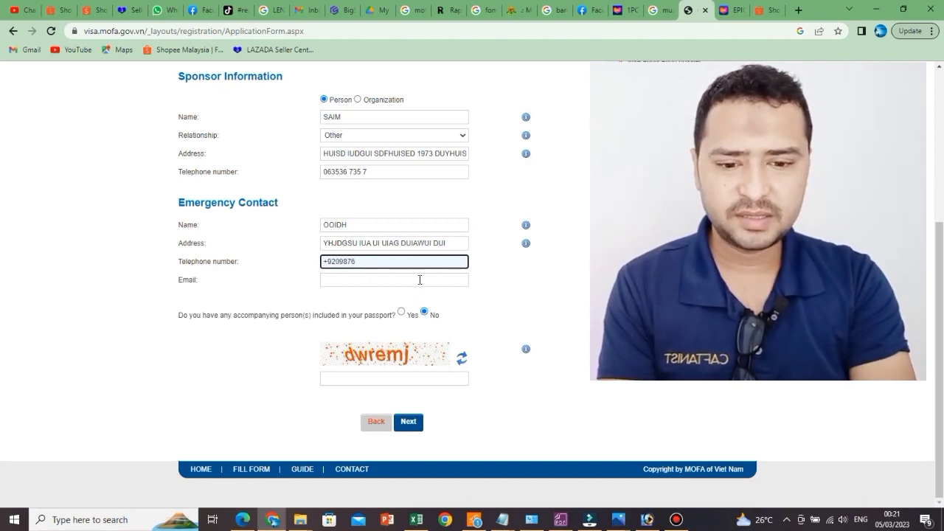
{"action": "left_click", "coordinate": [420, 279]}
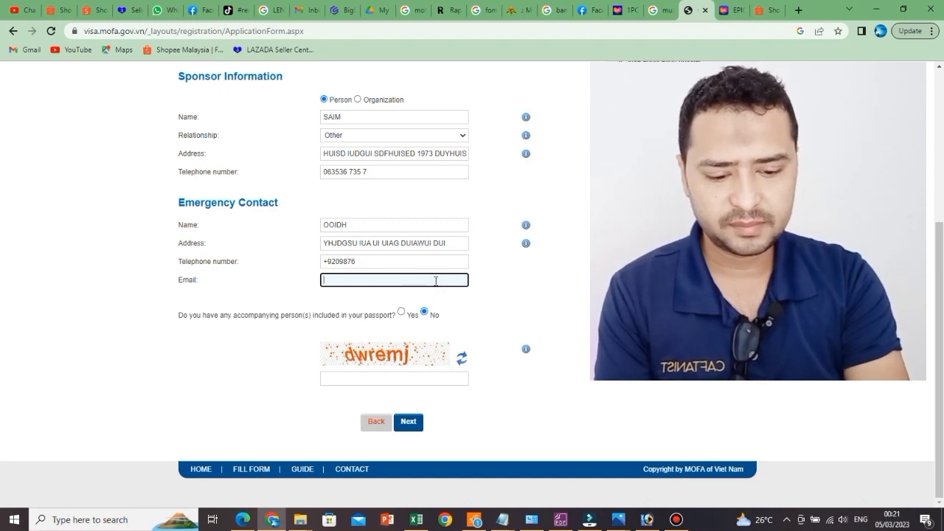
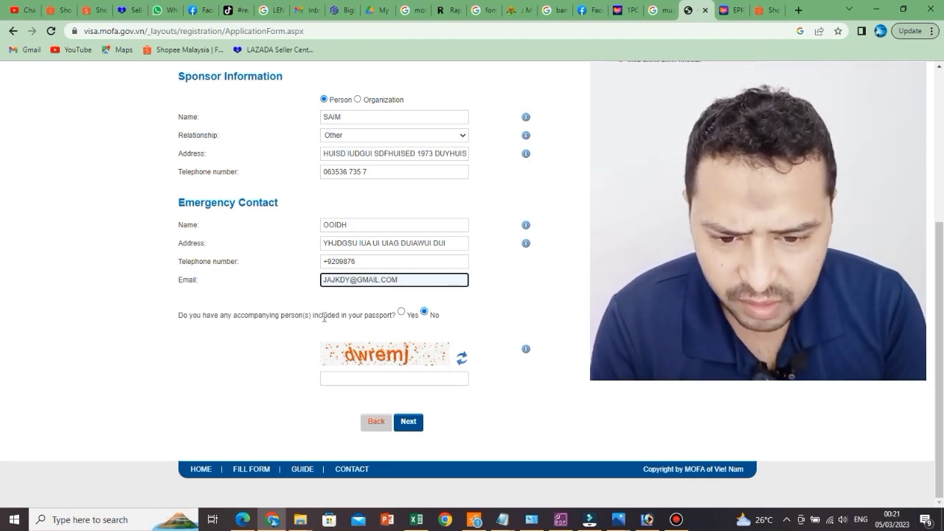
Step: Enter the captcha verification code and submit the final application page
{"action": "left_click", "coordinate": [412, 377]}
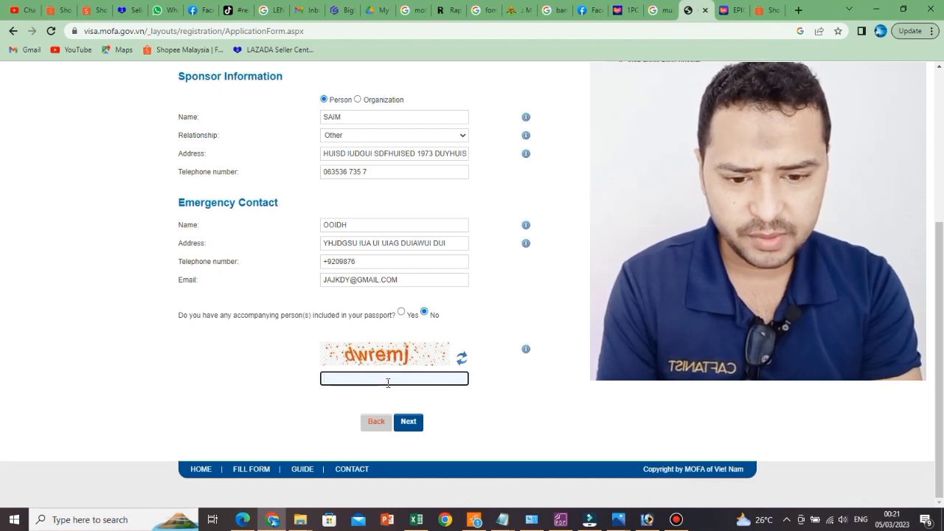
{"action": "type", "text": "D"}
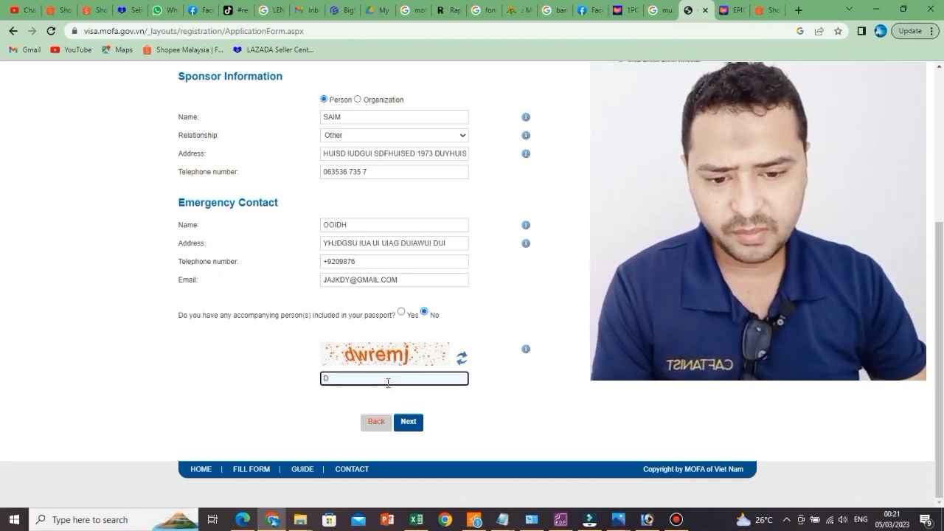
{"action": "type", "text": "WE"}
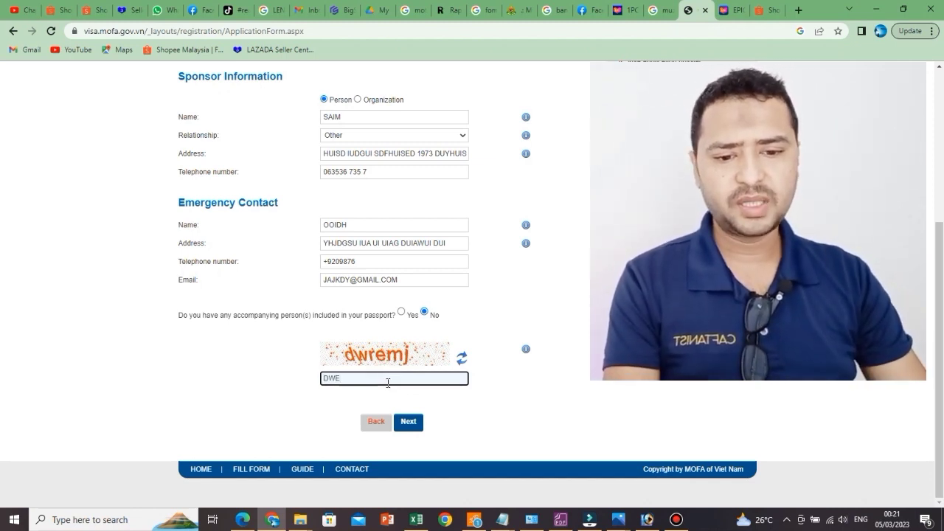
{"action": "key", "text": "BackSpace"}
{"action": "type", "text": "RE"}
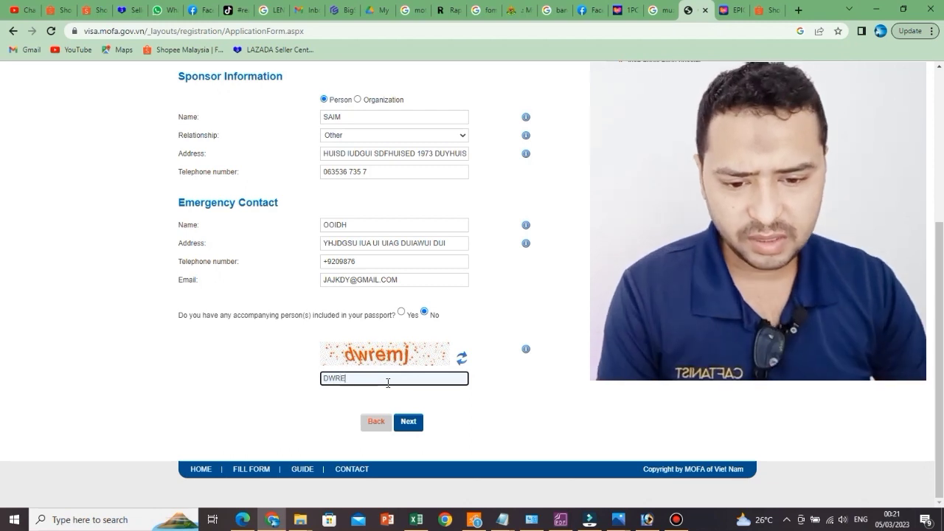
{"action": "type", "text": "MJ"}
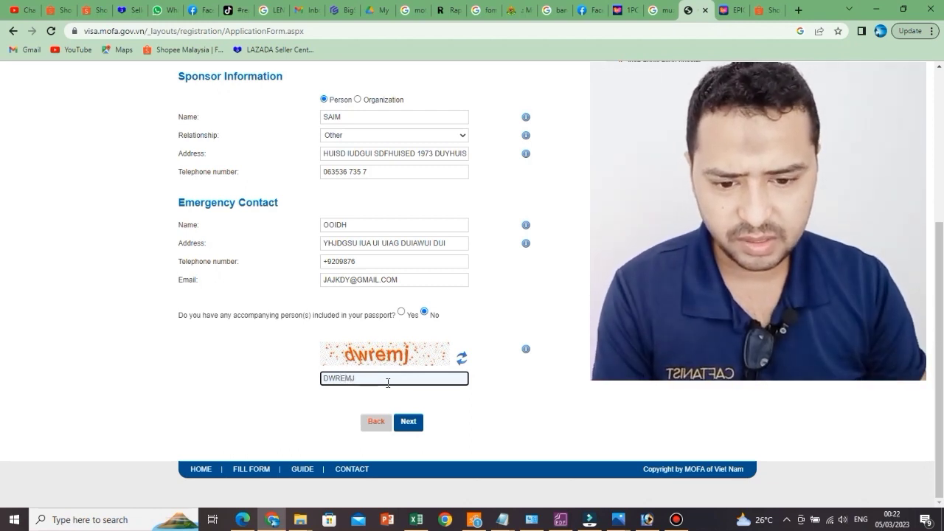
{"action": "left_click", "coordinate": [412, 424]}
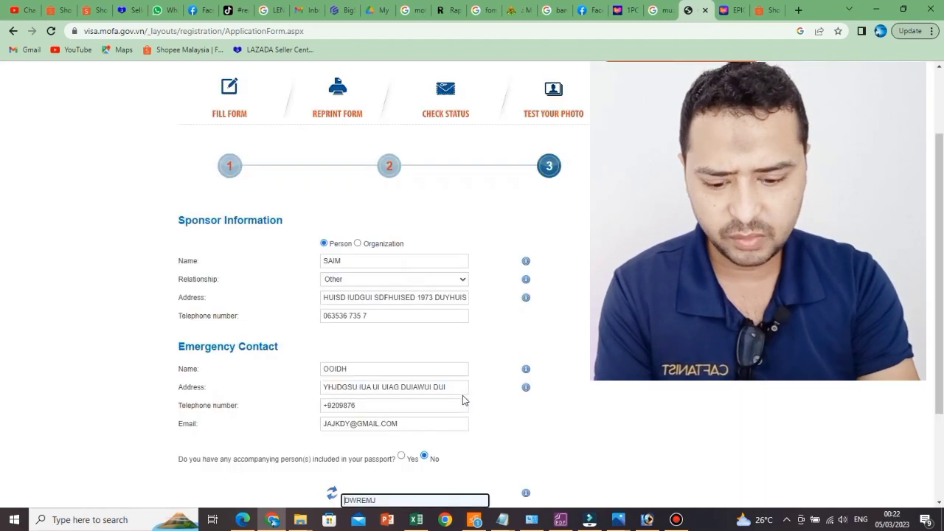
Step: Replace the rejected captcha with the new verification code and resubmit the form
{"action": "left_click_drag", "start_coordinate": [393, 390], "coordinate": [281, 404]}
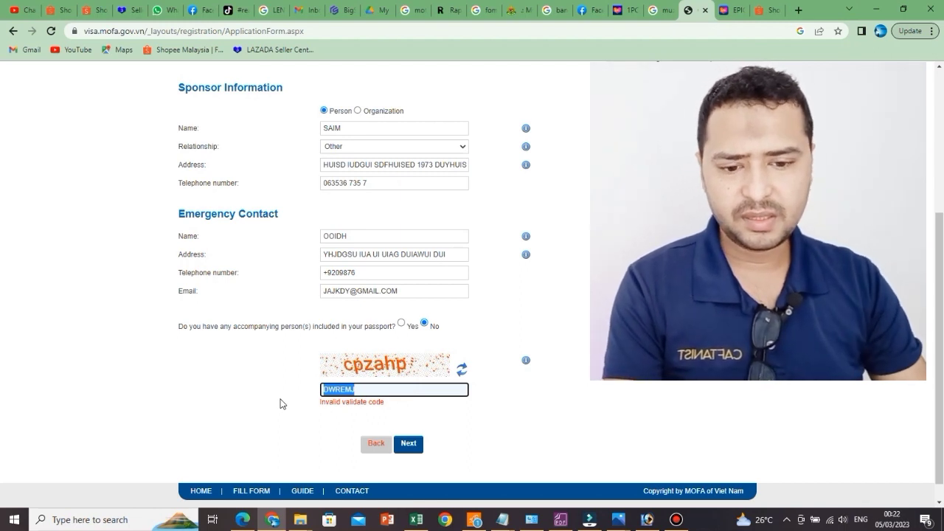
{"action": "type", "text": "cp"}
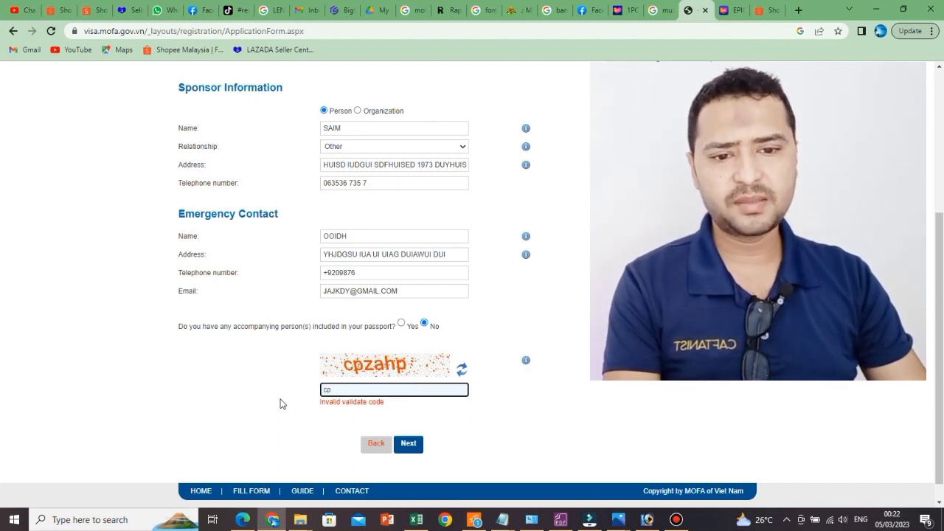
{"action": "type", "text": "zah"}
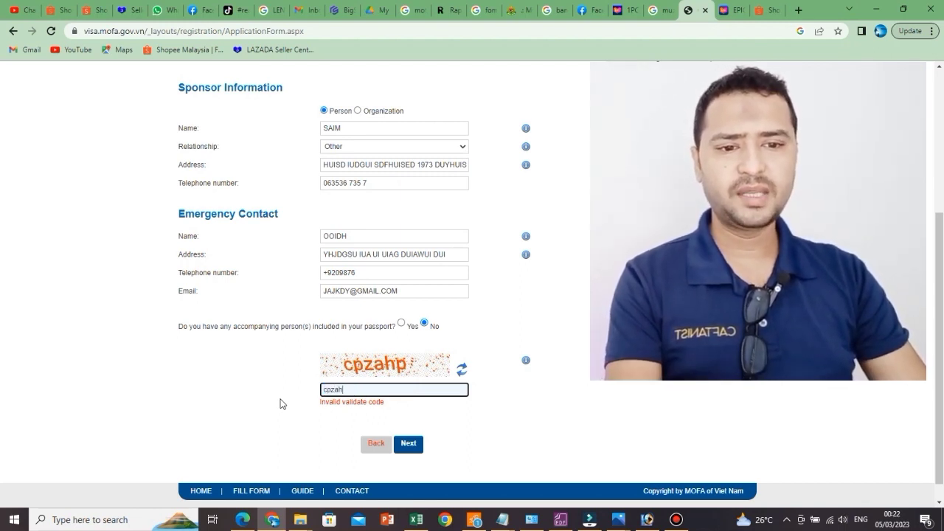
{"action": "type", "text": "p"}
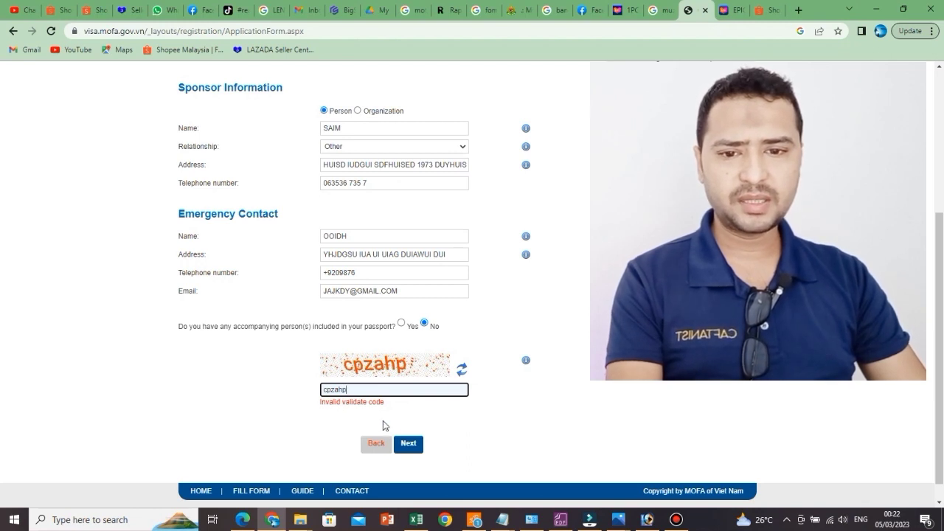
{"action": "left_click", "coordinate": [408, 448]}
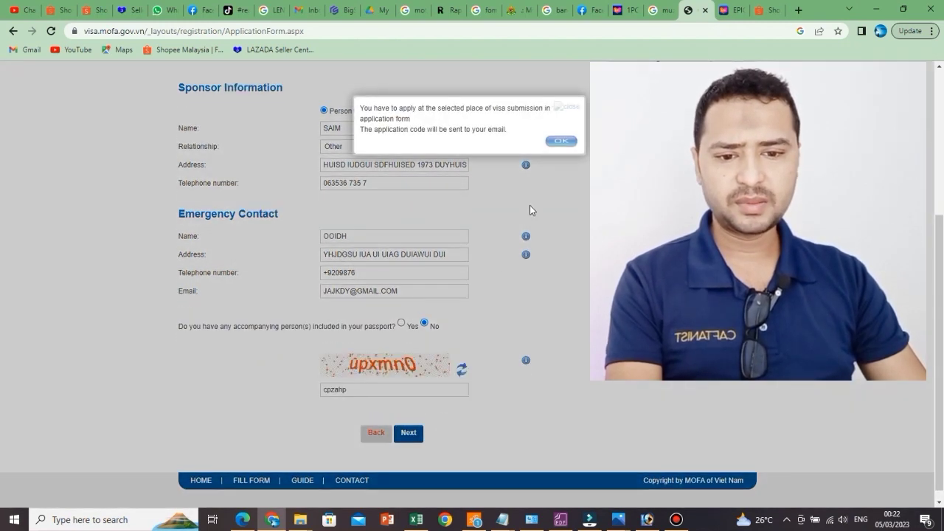
Step: Dismiss the application-code notice to reach the printable visa application form summary
{"action": "left_click", "coordinate": [559, 145]}
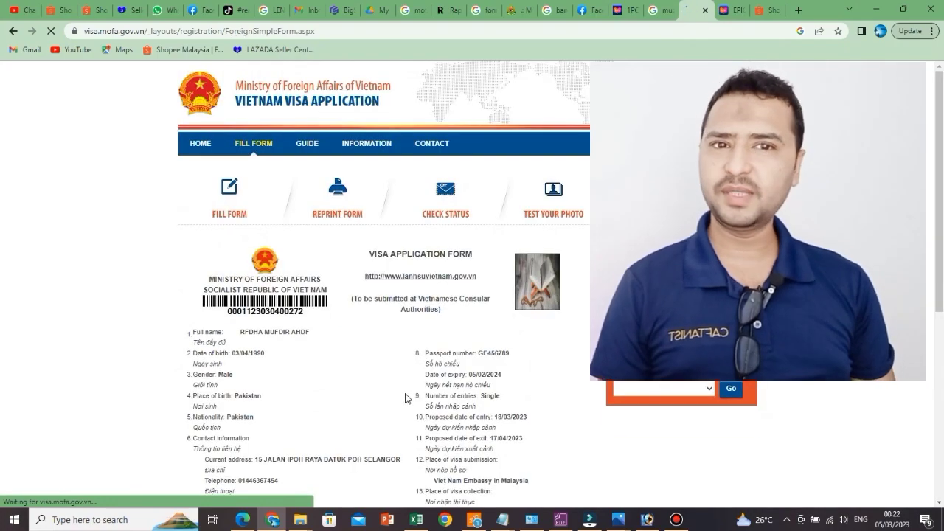
{"action": "scroll", "coordinate": [466, 365], "scroll_direction": "down", "scroll_amount": 4}
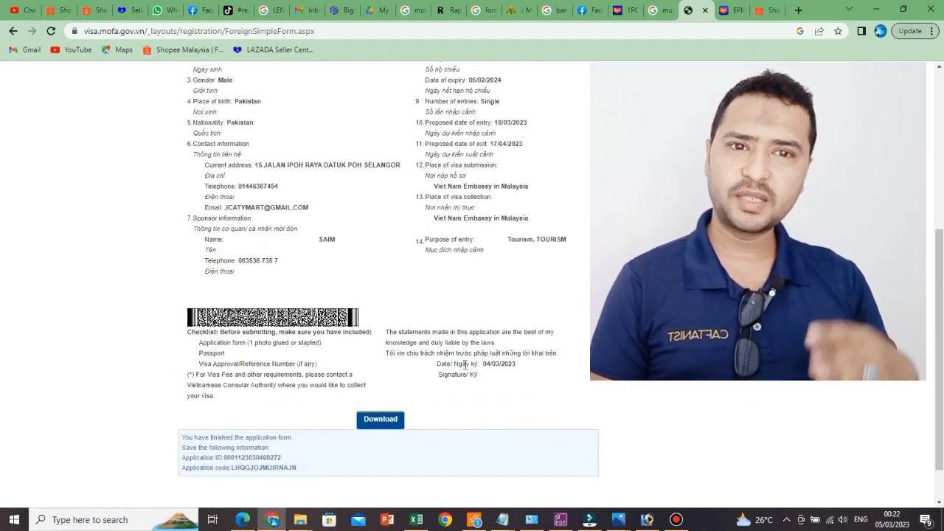
{"action": "scroll", "coordinate": [466, 365], "scroll_direction": "up", "scroll_amount": 5}
{"action": "scroll", "coordinate": [466, 365], "scroll_direction": "down", "scroll_amount": 2}
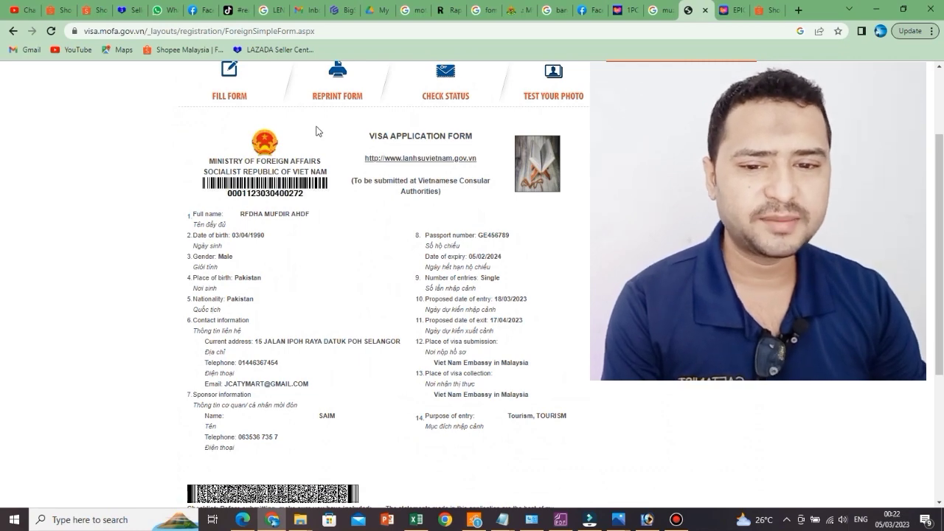
{"action": "scroll", "coordinate": [321, 130], "scroll_direction": "up", "scroll_amount": 2}
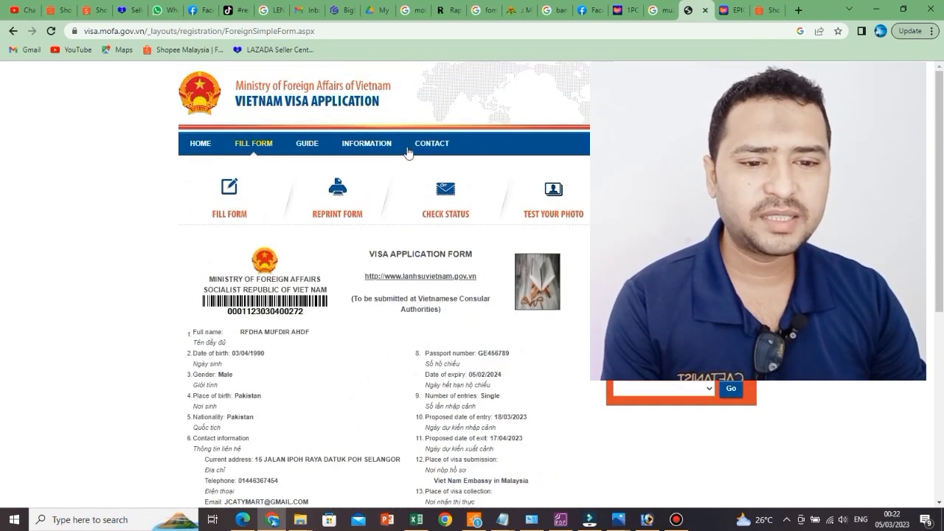
{"action": "scroll", "coordinate": [337, 221], "scroll_direction": "down", "scroll_amount": 1}
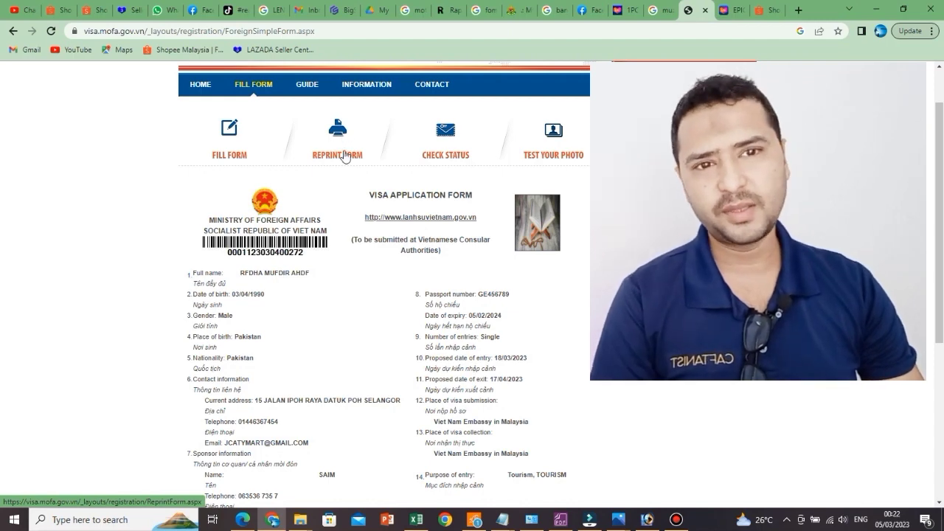
{"action": "scroll", "coordinate": [355, 170], "scroll_direction": "down", "scroll_amount": 4}
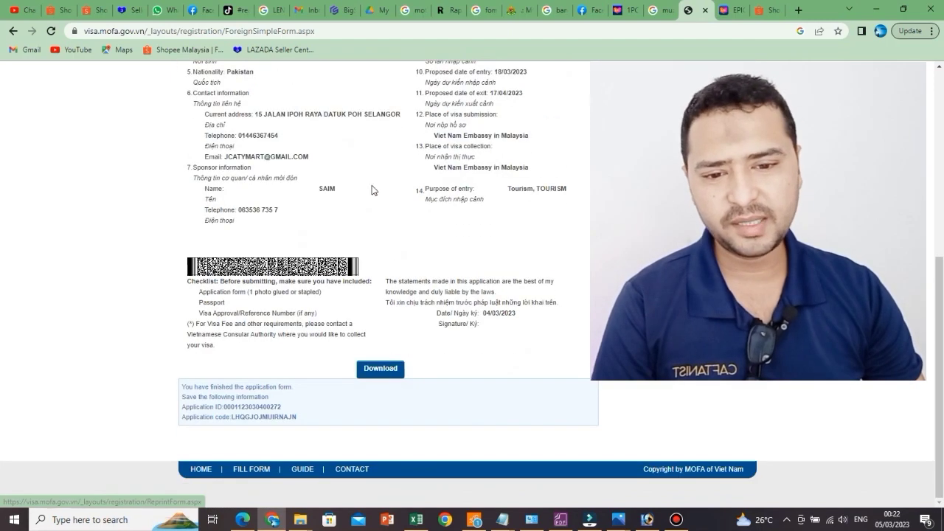
{"action": "scroll", "coordinate": [481, 264], "scroll_direction": "up", "scroll_amount": 5}
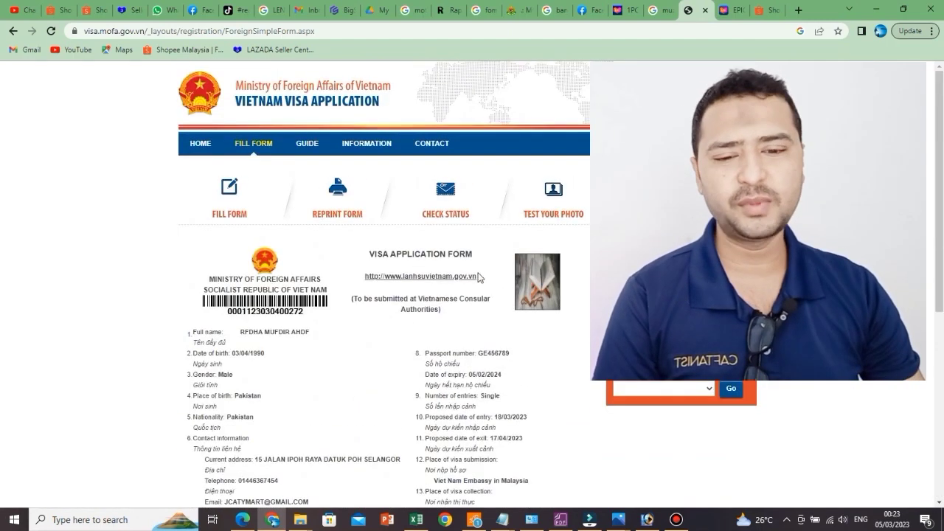
{"action": "scroll", "coordinate": [480, 278], "scroll_direction": "down", "scroll_amount": 5}
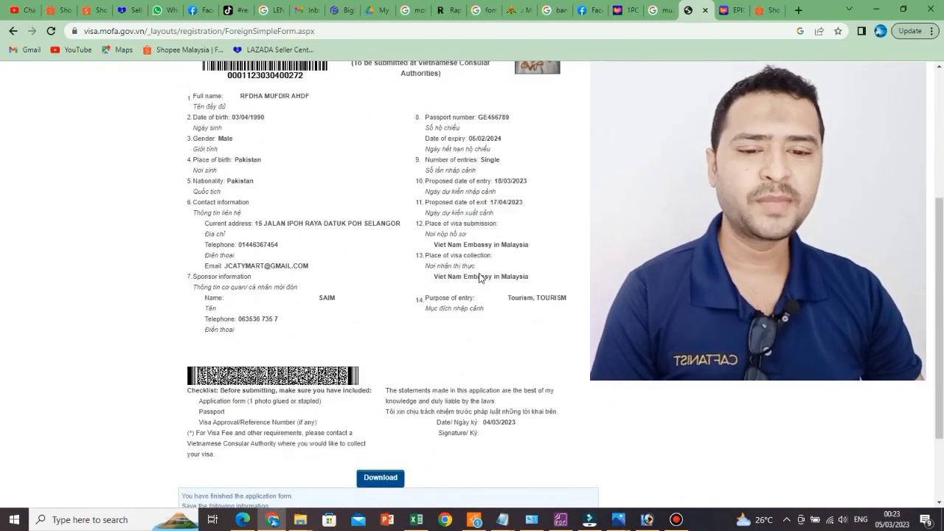
{"action": "scroll", "coordinate": [479, 278], "scroll_direction": "up", "scroll_amount": 5}
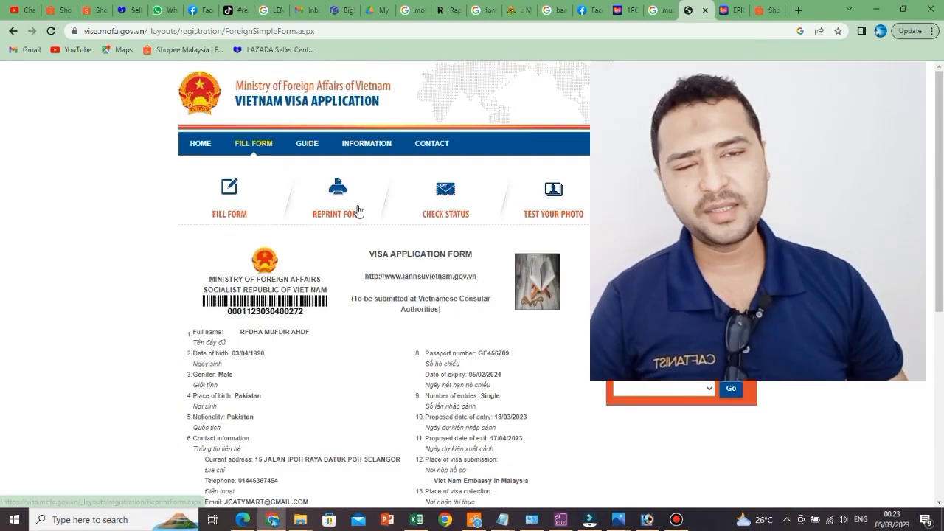
{"action": "scroll", "coordinate": [359, 211], "scroll_direction": "down", "scroll_amount": 5}
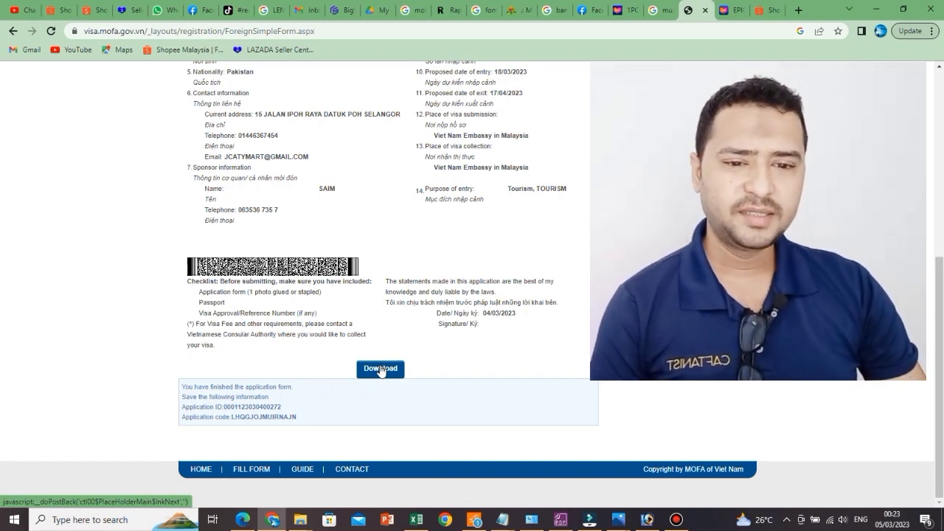
{"action": "scroll", "coordinate": [339, 380], "scroll_direction": "up", "scroll_amount": 5}
{"action": "scroll", "coordinate": [339, 380], "scroll_direction": "down", "scroll_amount": 2}
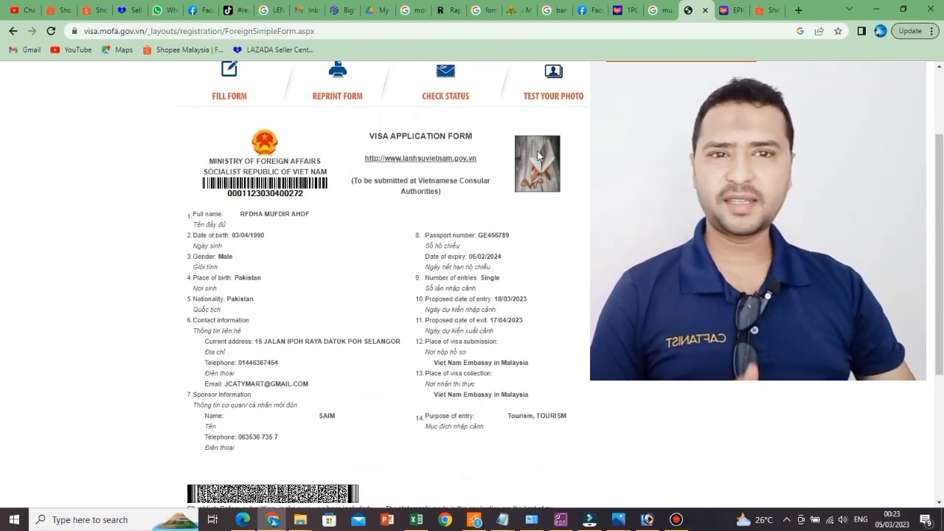
{"action": "scroll", "coordinate": [437, 252], "scroll_direction": "down", "scroll_amount": 3}
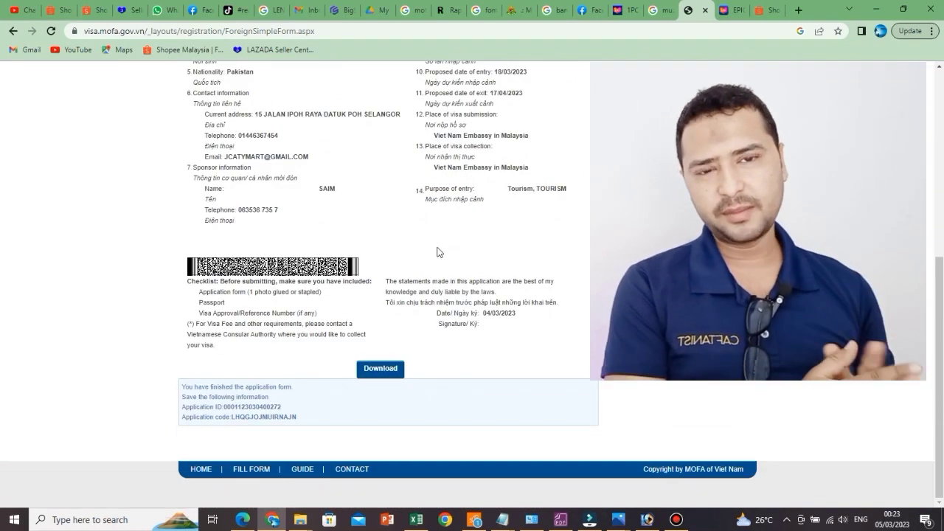
{"action": "scroll", "coordinate": [437, 252], "scroll_direction": "up", "scroll_amount": 2}
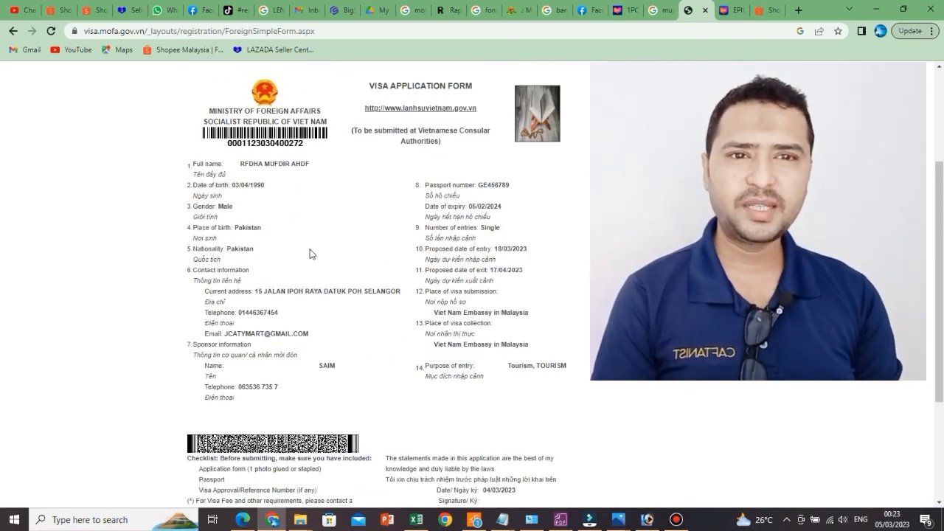
{"action": "scroll", "coordinate": [310, 254], "scroll_direction": "down", "scroll_amount": 2}
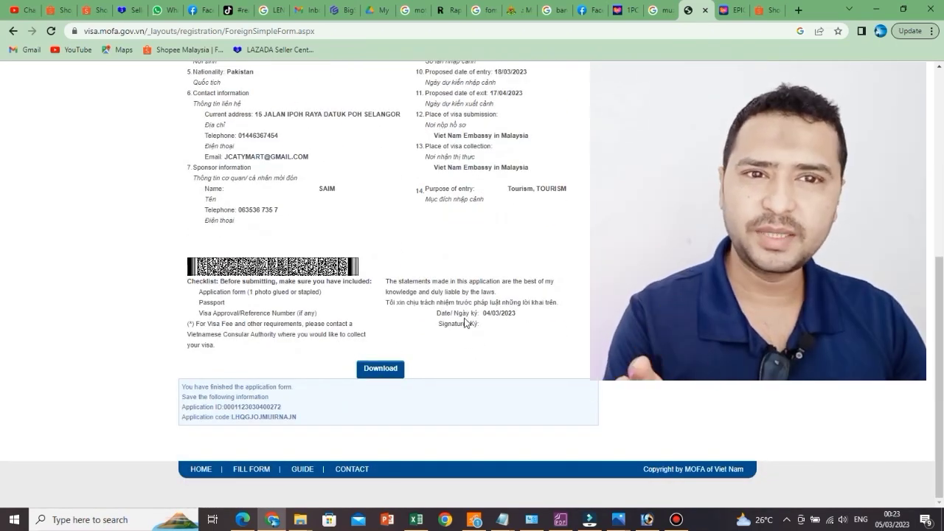